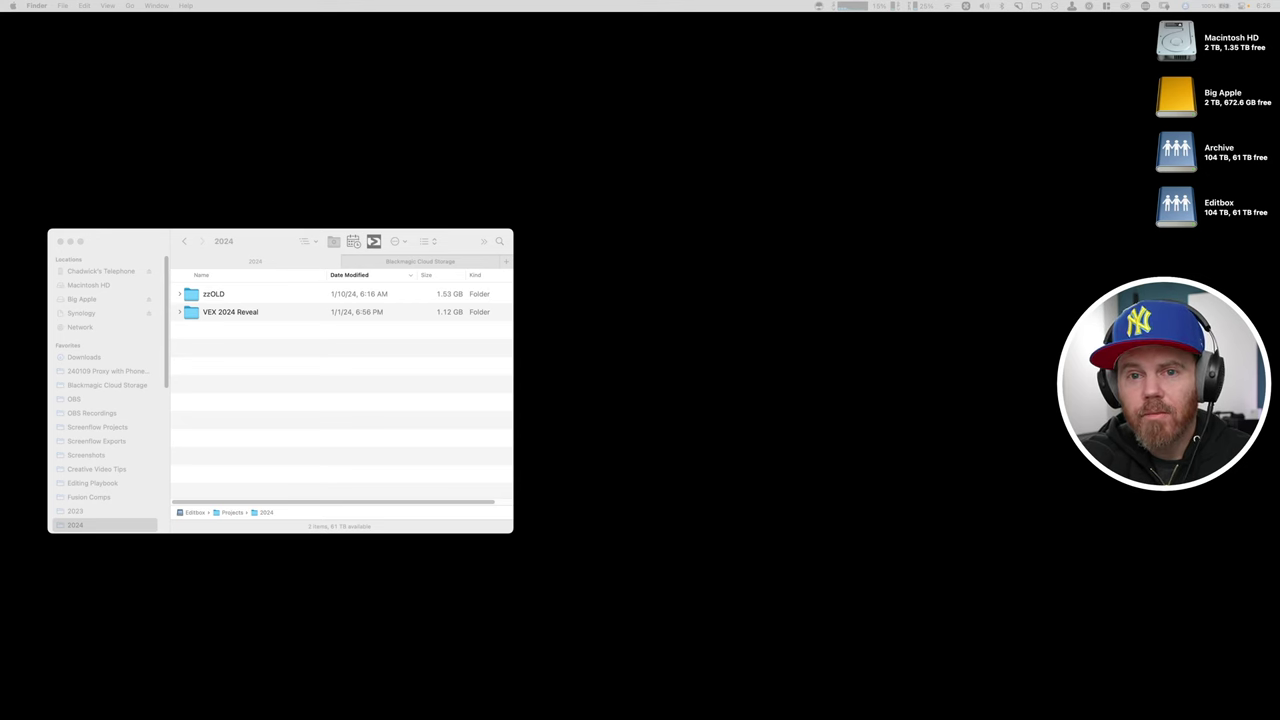
Paste '240110 Proxy Only' as the project folder name and create its folder structure inside 2024.
left_click(370, 254)
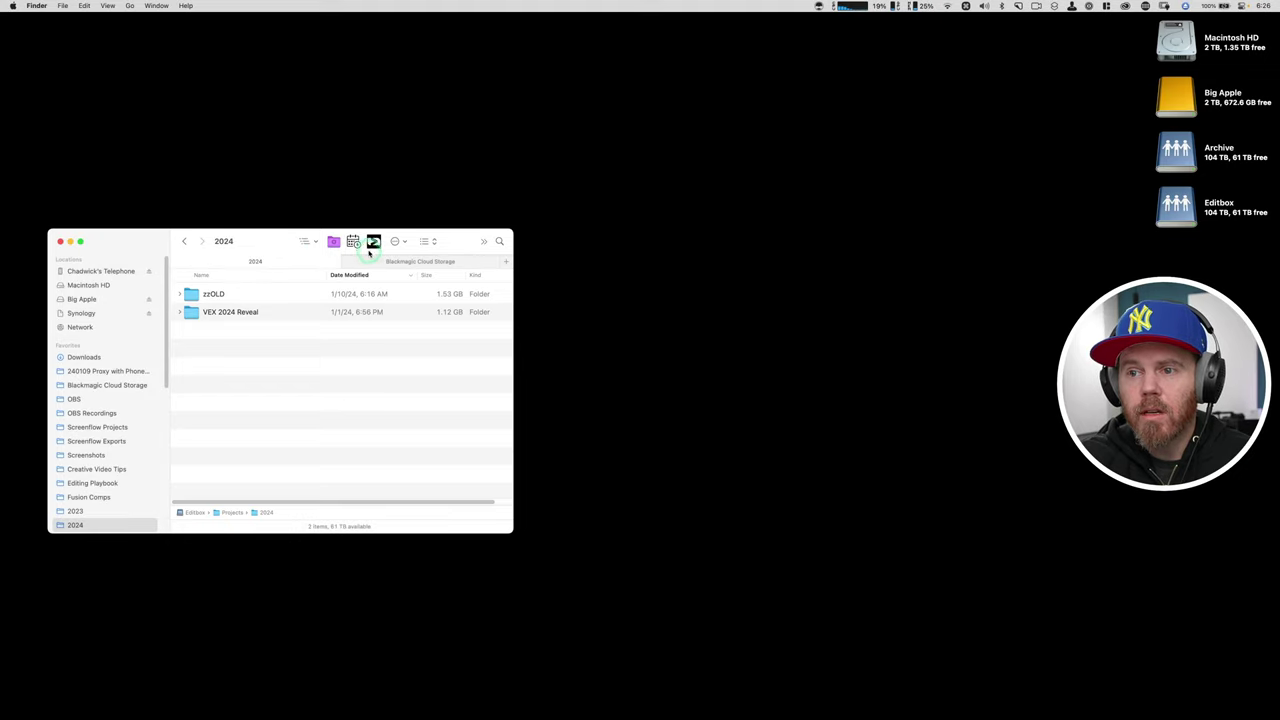
left_click(208, 481)
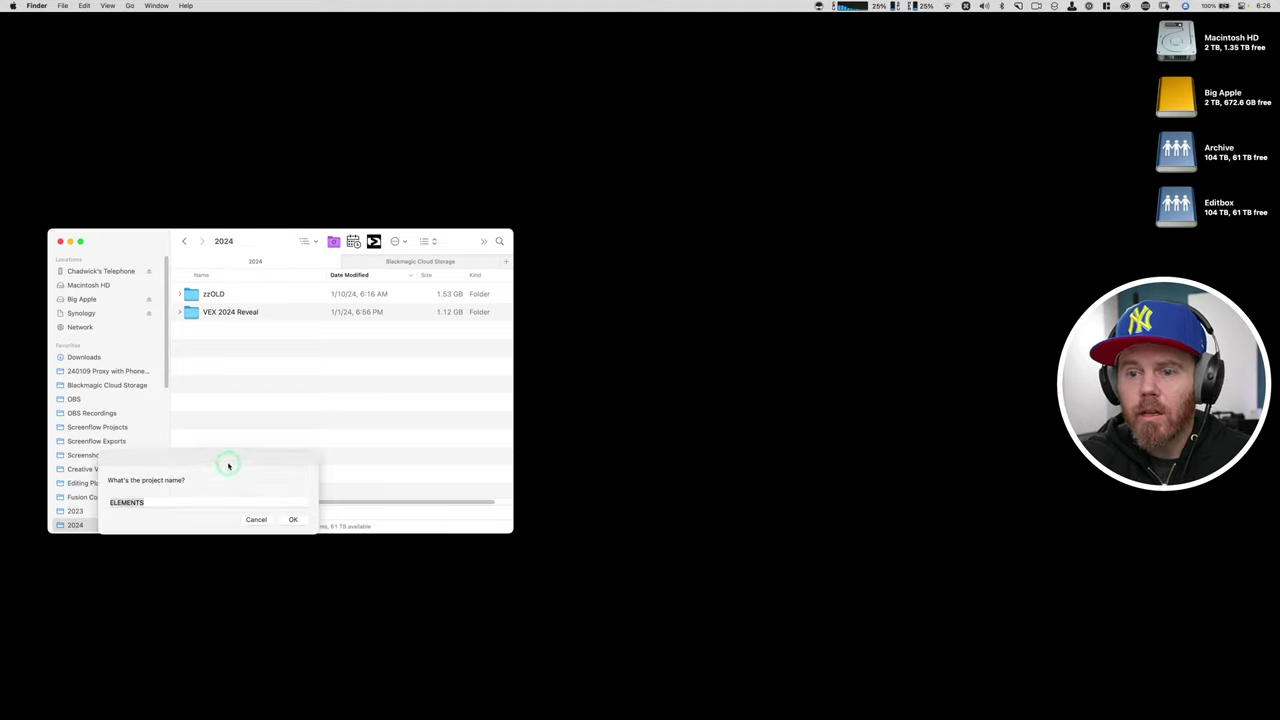
left_click_drag(228, 466, 670, 314)
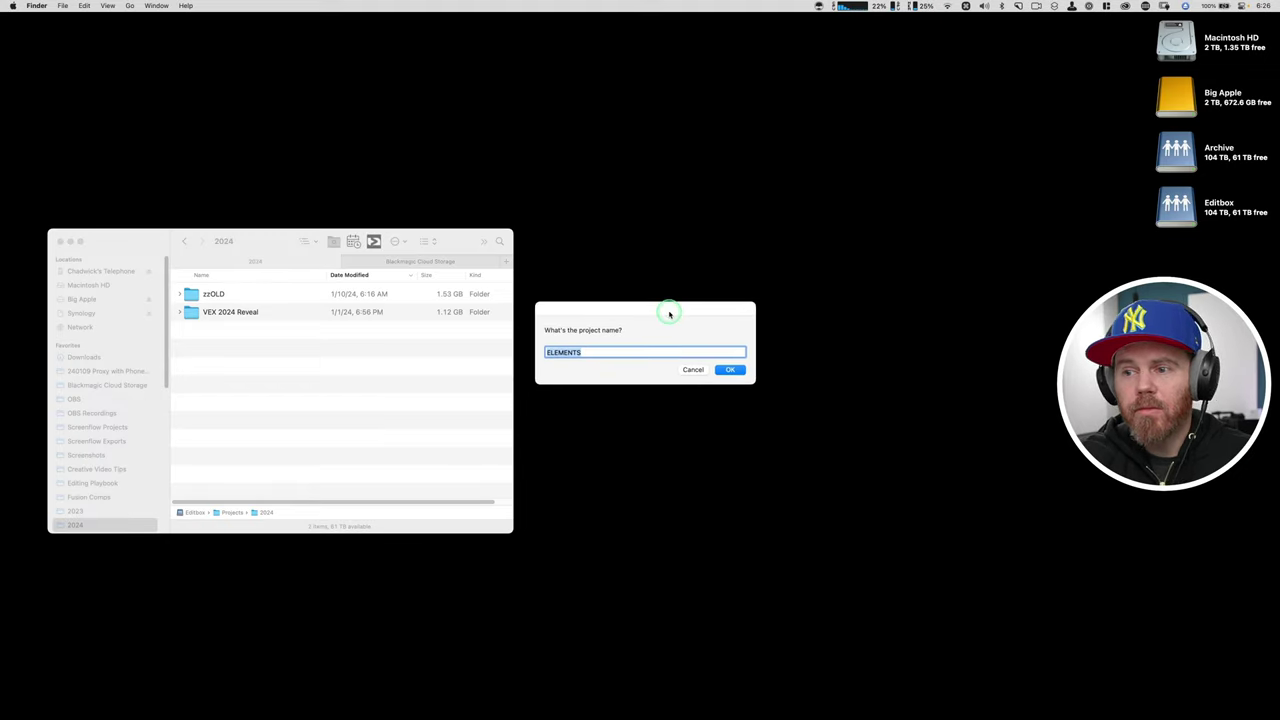
right_click(635, 352)
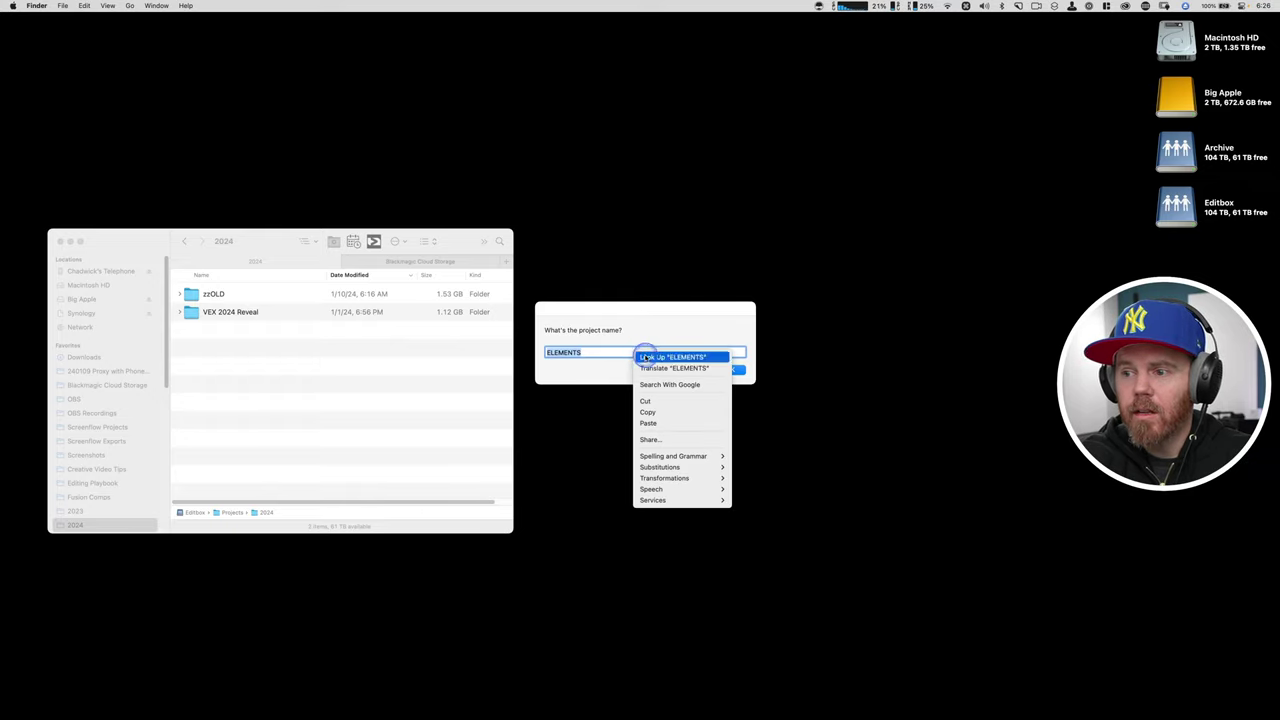
left_click(668, 422)
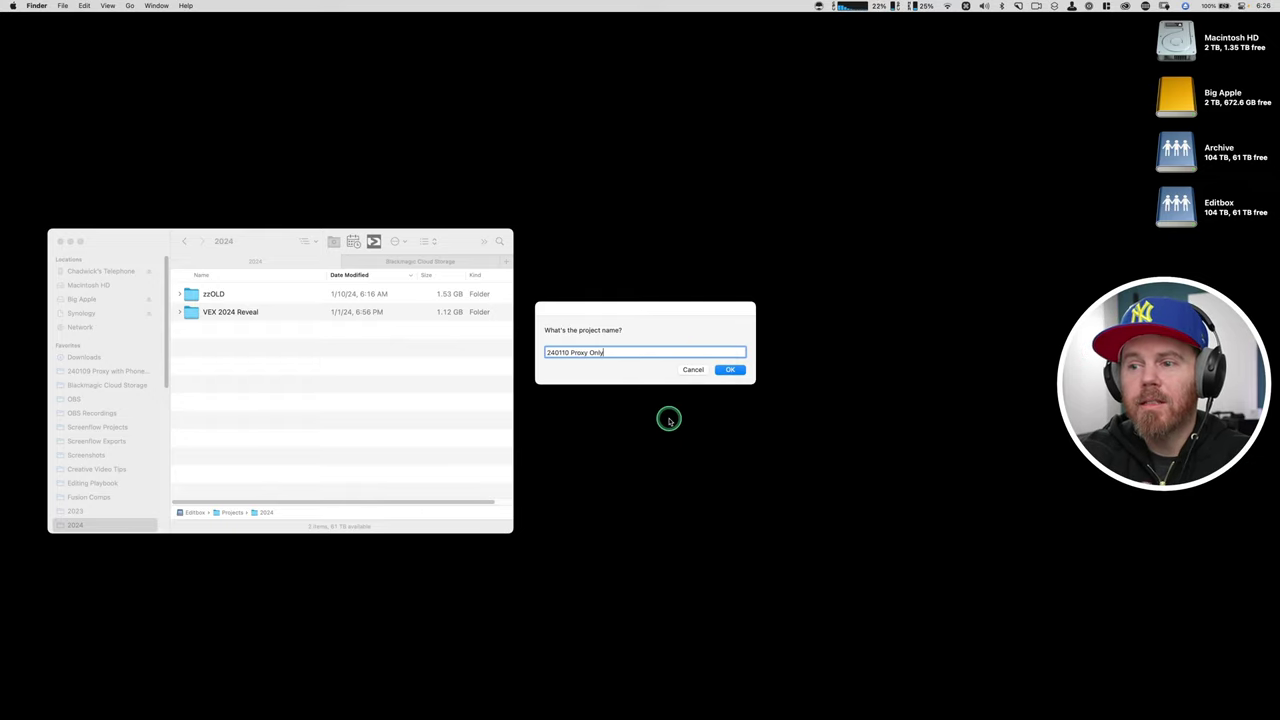
left_click(733, 370)
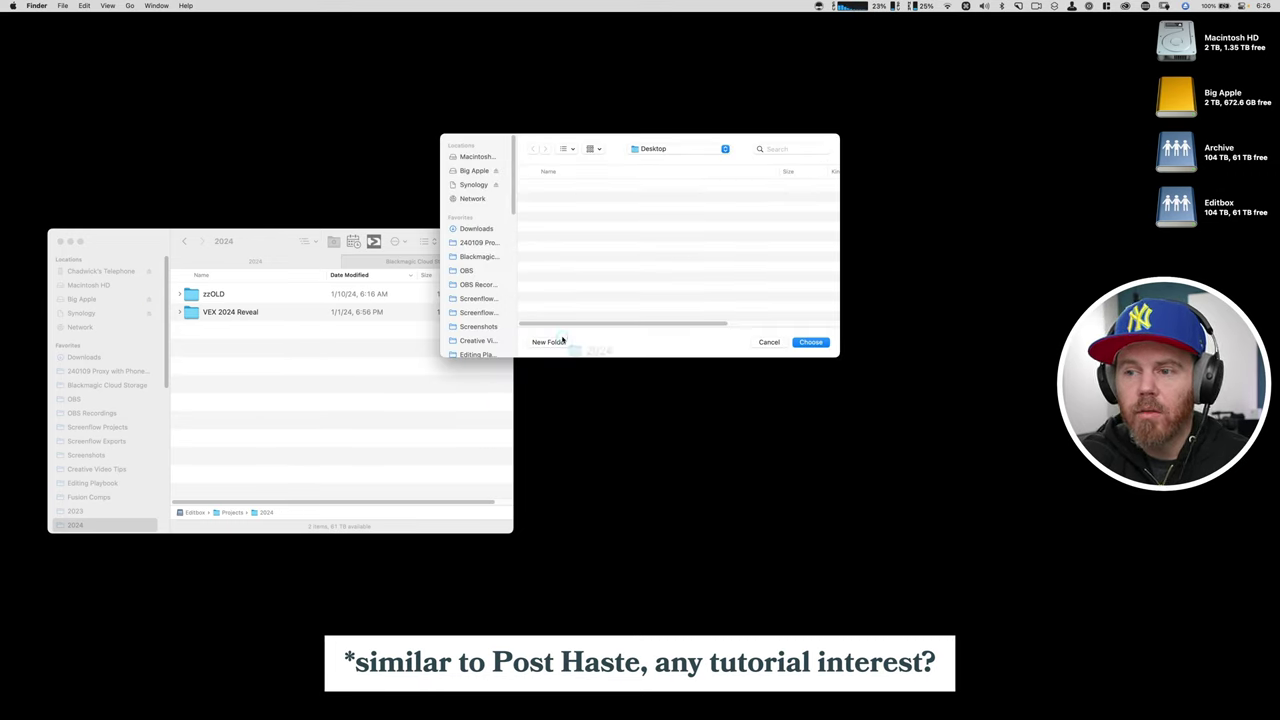
left_click_drag(562, 341, 652, 285)
left_click(818, 338)
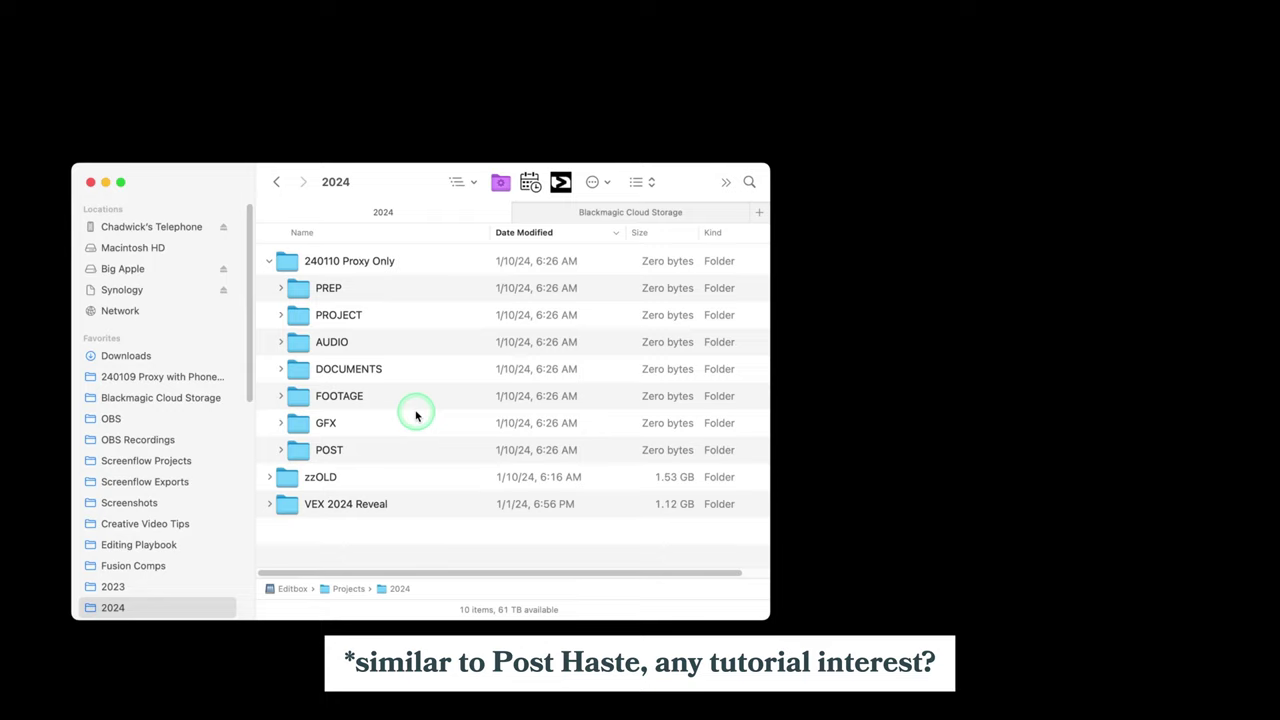
Select the 240110 Proxy Only folder and copy its name without changing it.
left_click(357, 269)
left_click(357, 263)
key("super+c")
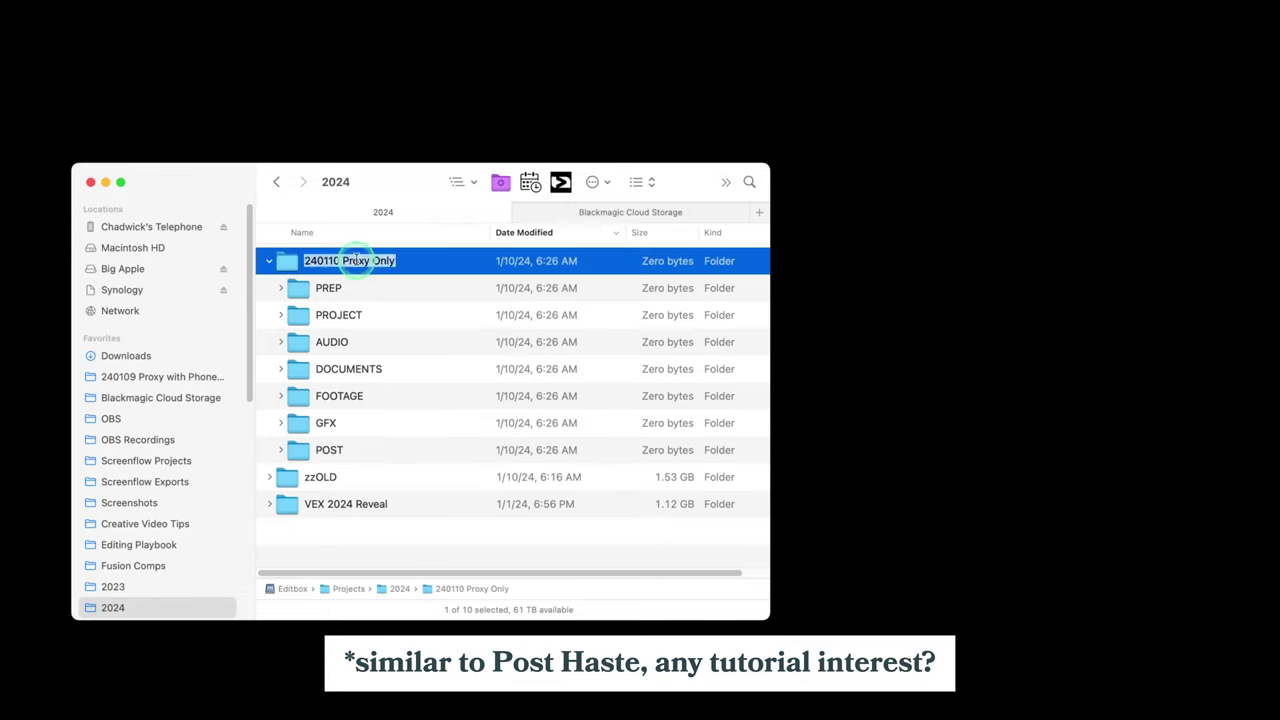
left_click(355, 260)
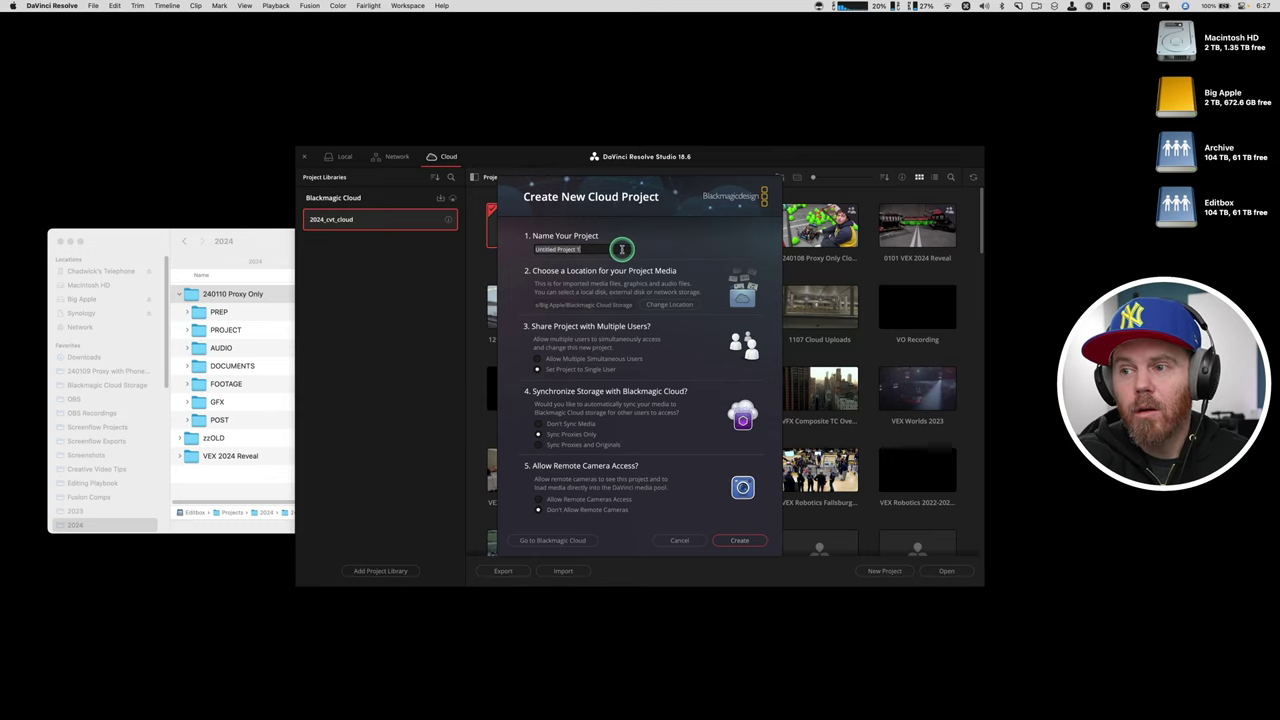
Paste '240110 Proxy Only' as the cloud project name, then browse for a media location.
key("super+v")
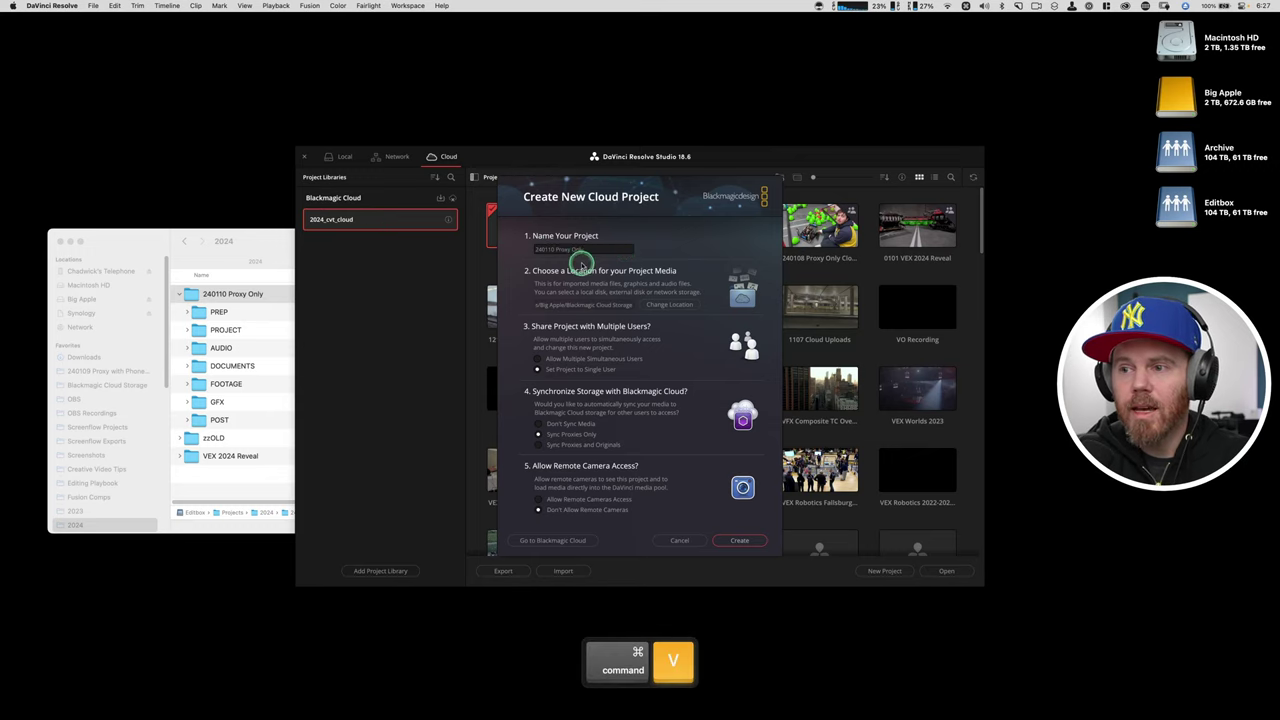
left_click(250, 300)
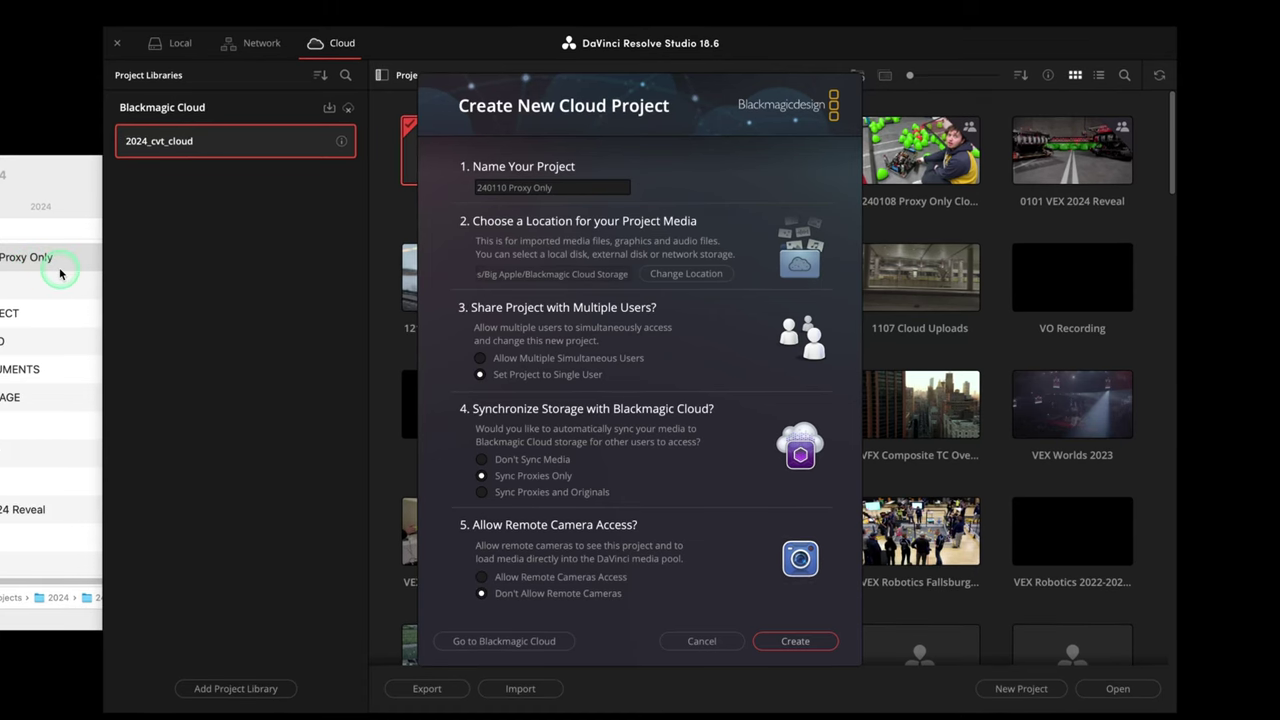
left_click(760, 260)
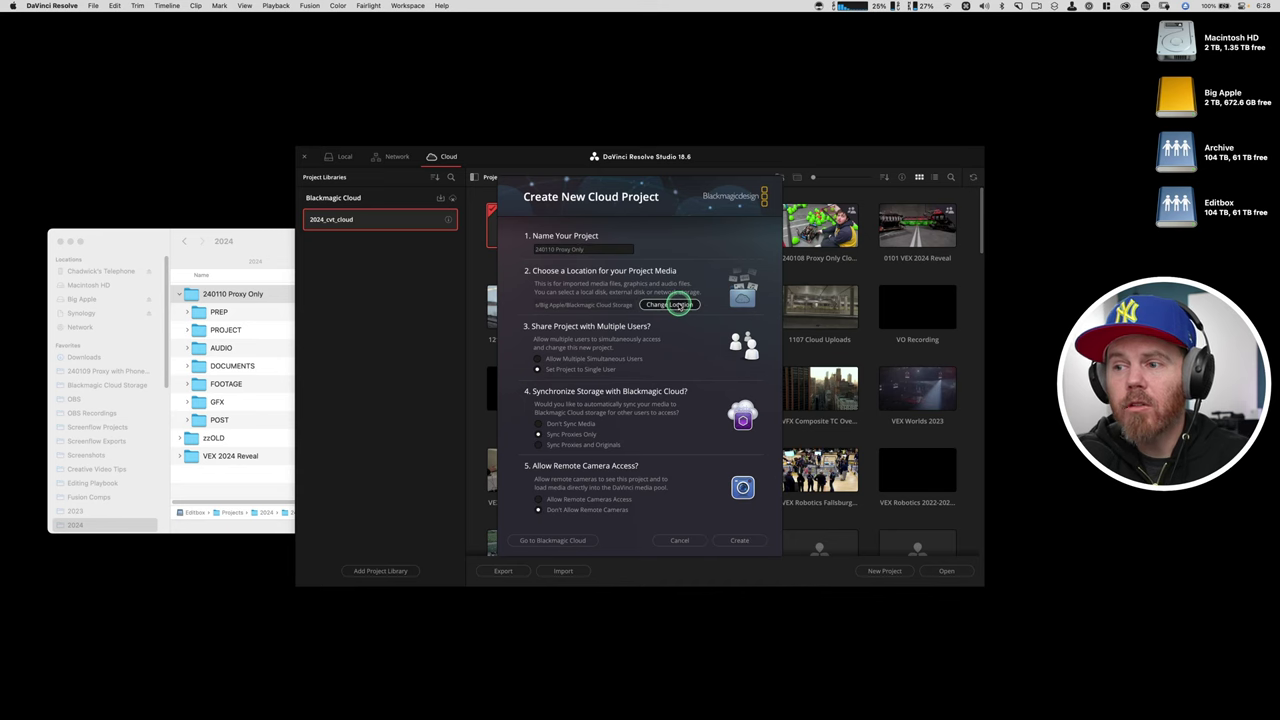
left_click(677, 300)
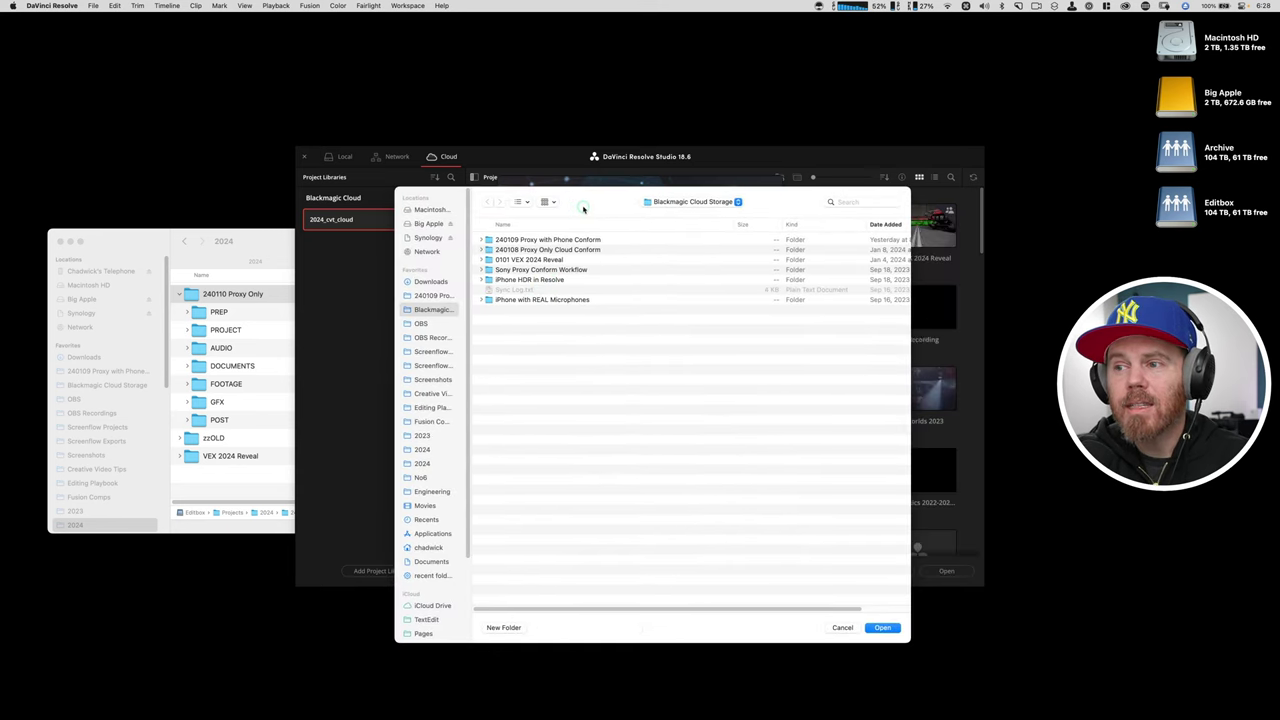
Browse the Big Apple drive but keep Blackmagic Cloud Storage as the media location.
left_click(561, 201)
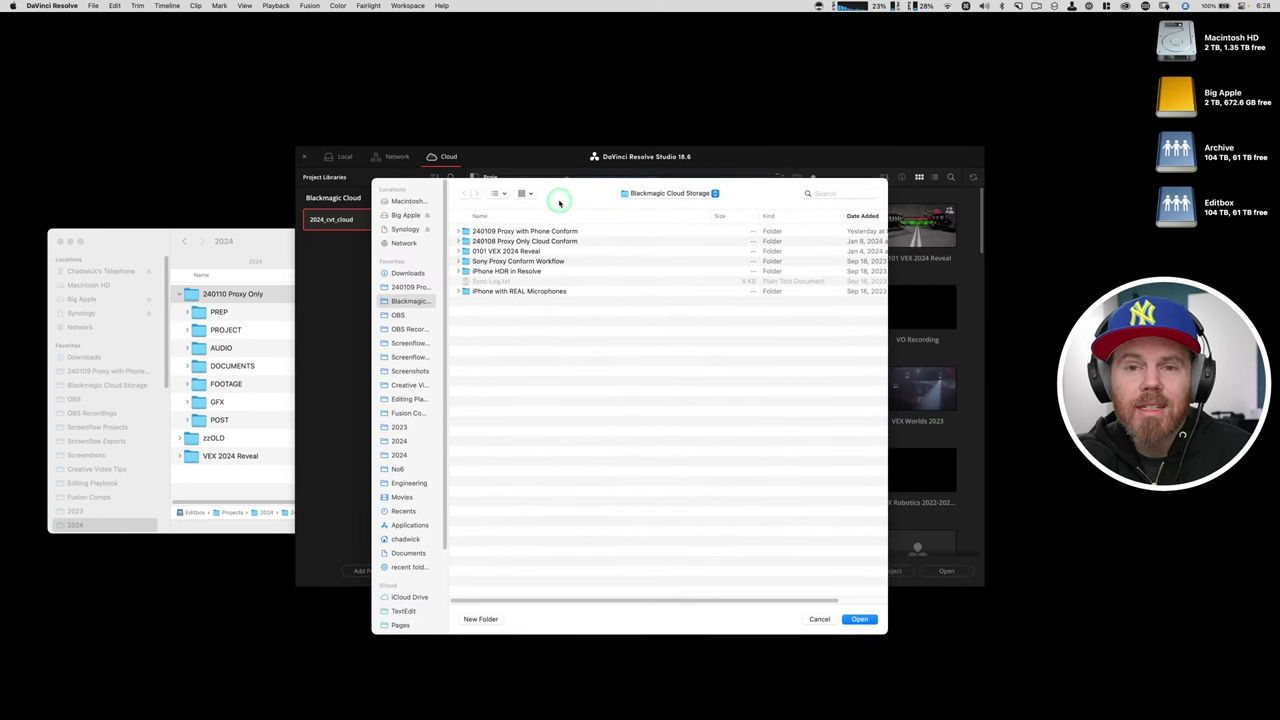
left_click(382, 216)
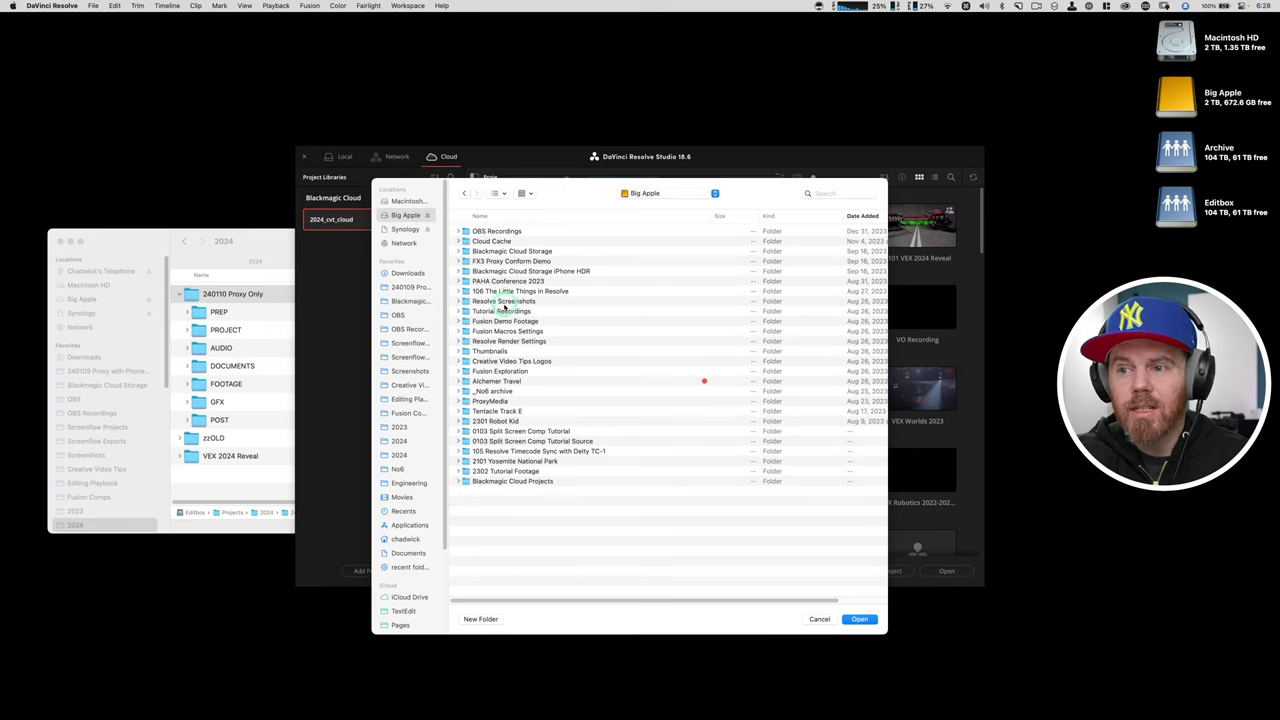
left_click(826, 622)
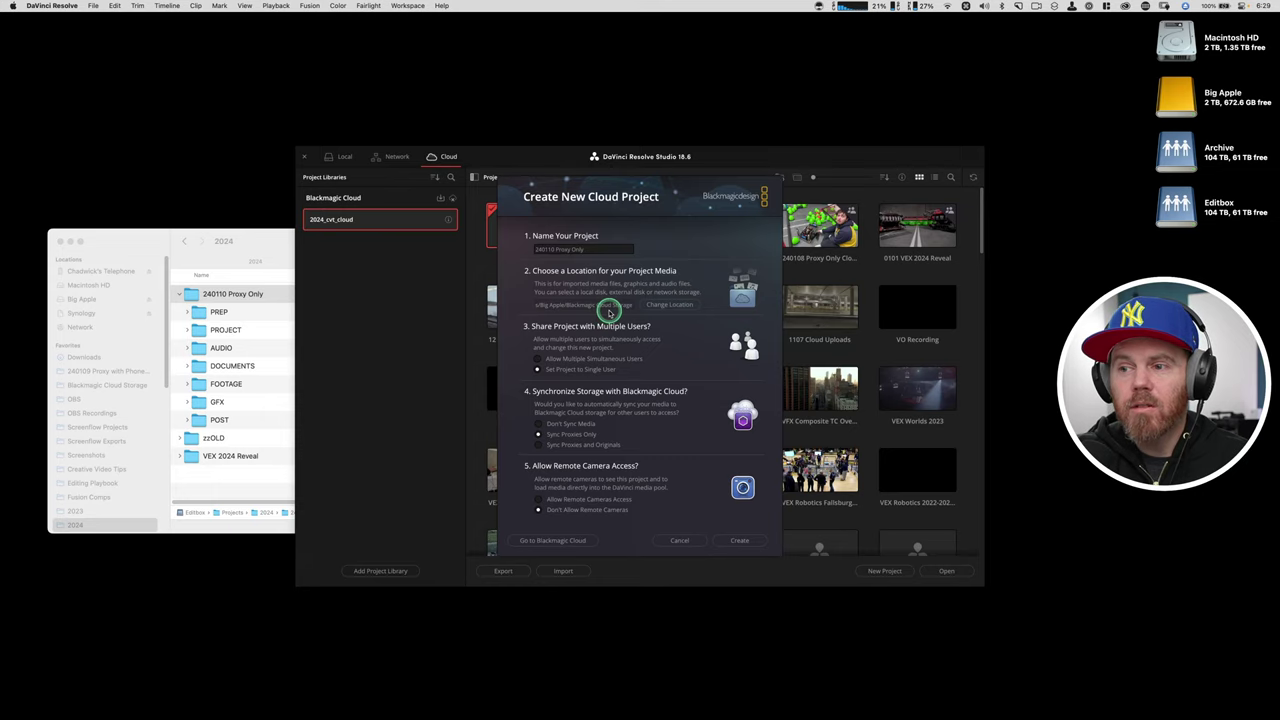
left_click(265, 247)
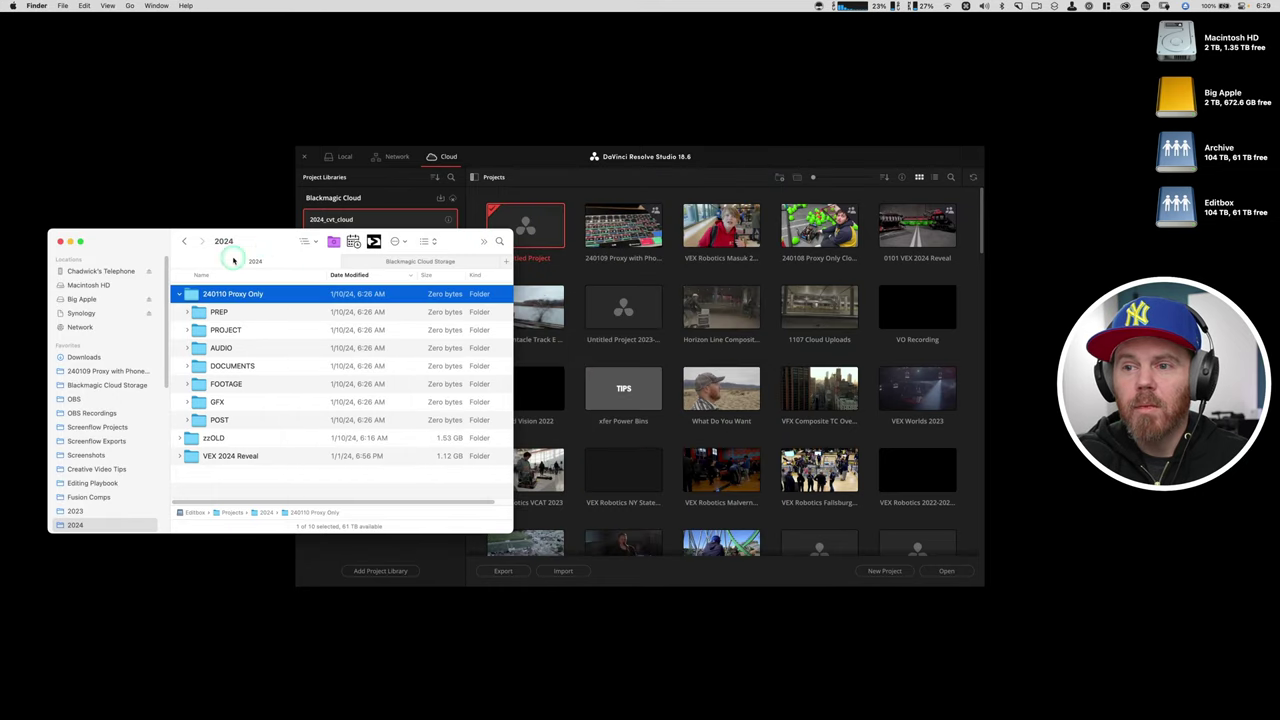
Review the Blackmagic Cloud Storage folders in Finder, then return to the Create New Cloud Project dialog.
left_click(451, 262)
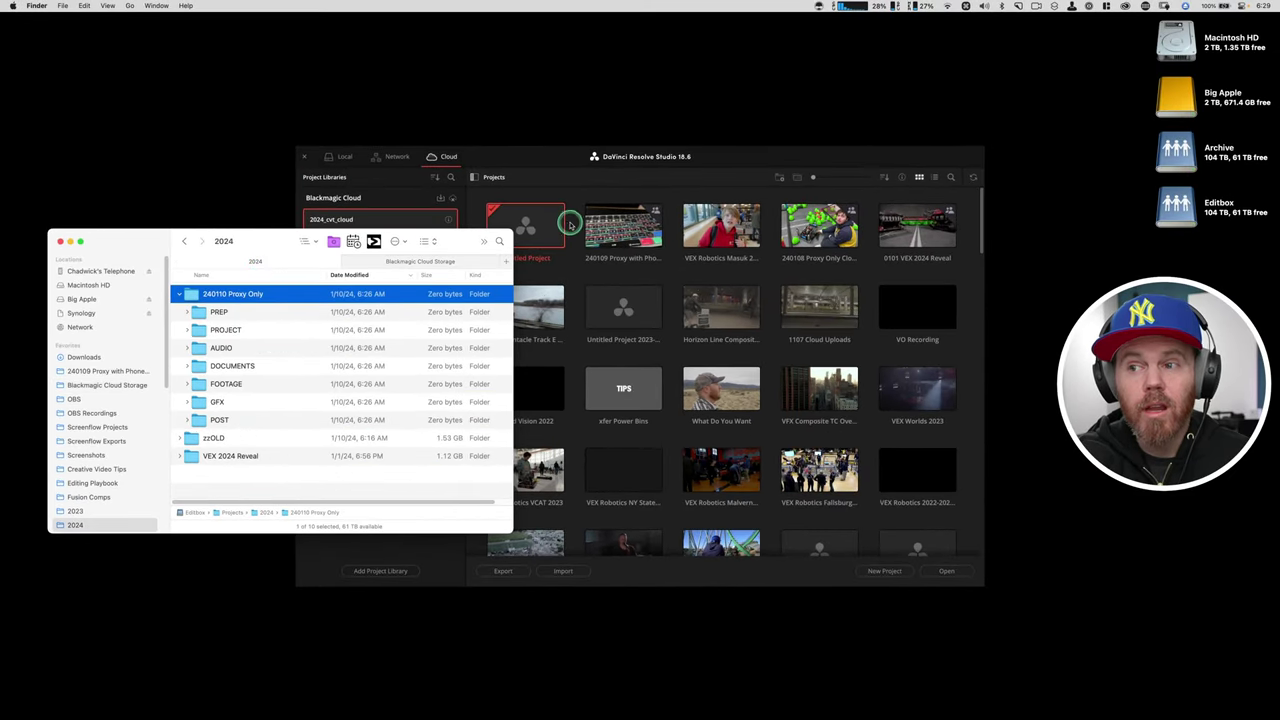
double_click(568, 224)
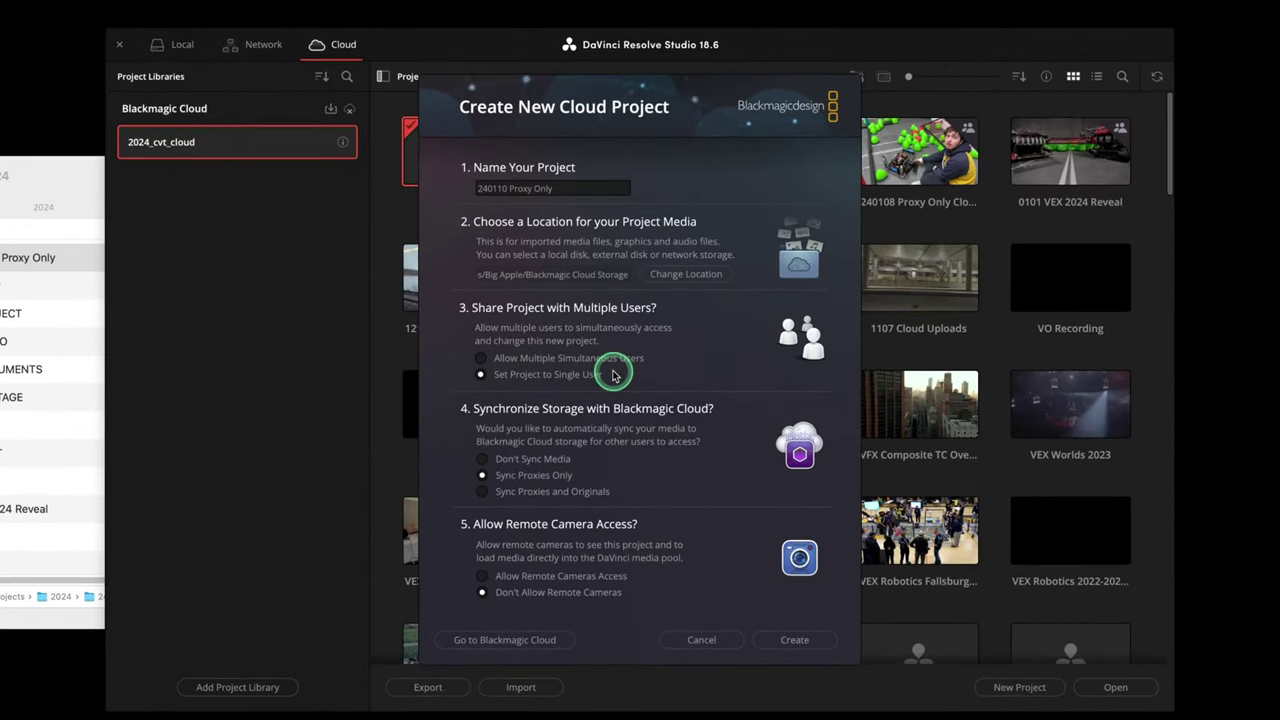
Enable multiple simultaneous users and remote camera access, keep Sync Proxies Only, and create the project.
left_click(485, 364)
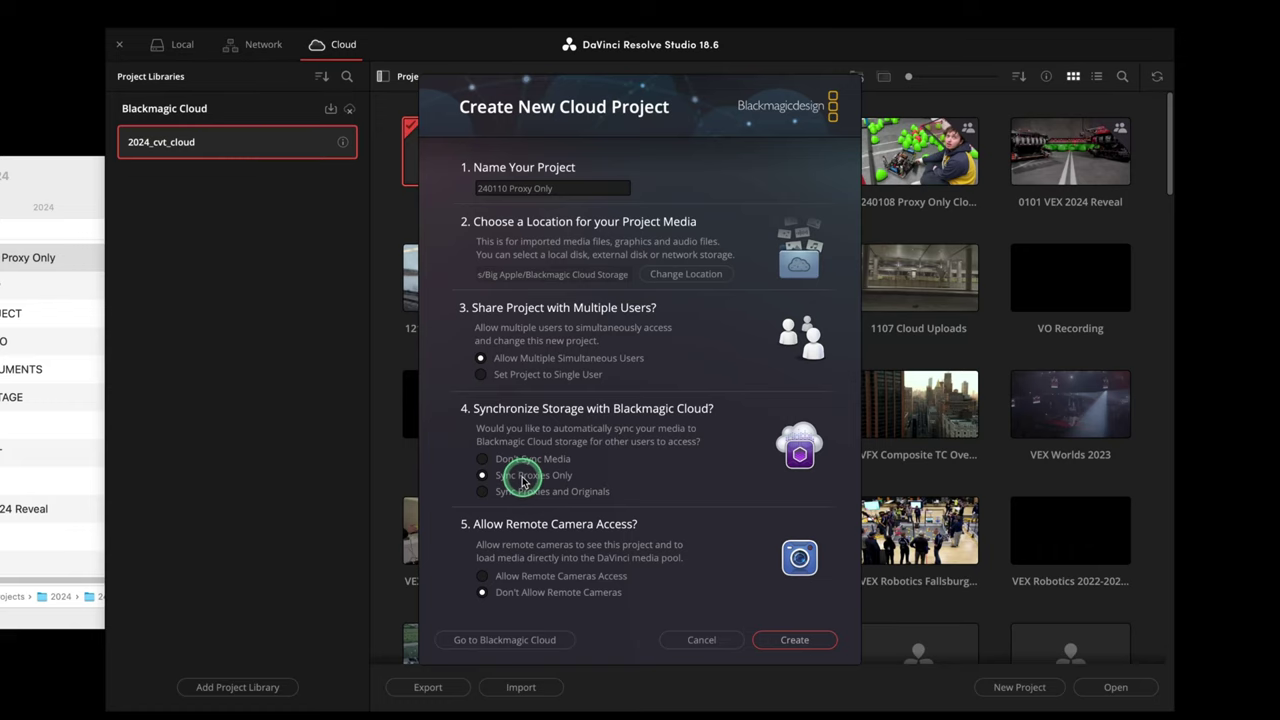
left_click(482, 576)
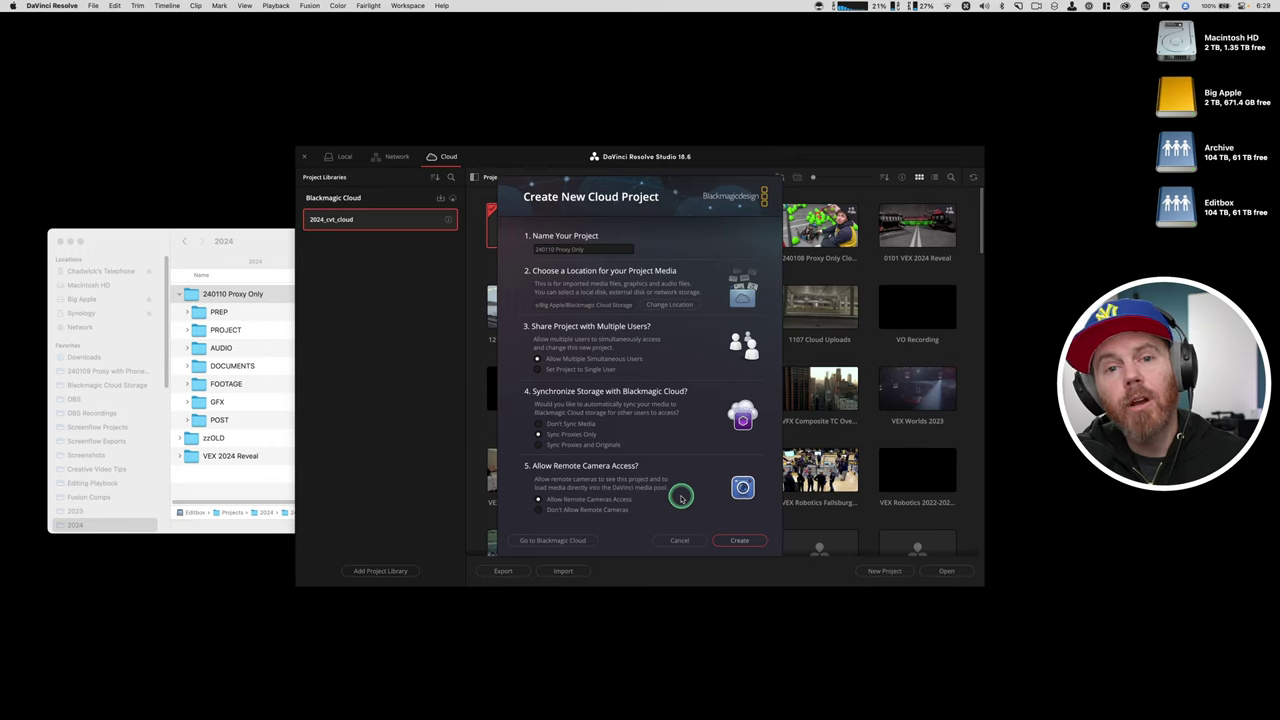
left_click(729, 540)
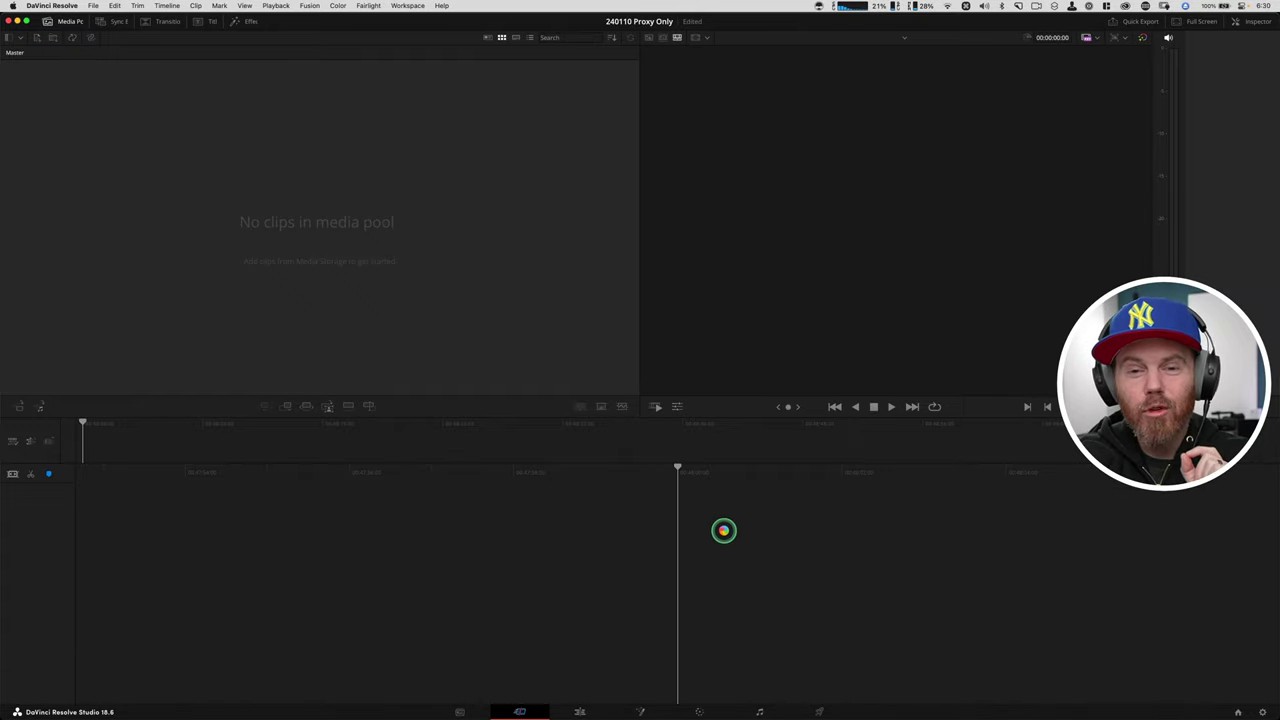
Uncheck Generate proxies automatically in the project's Blackmagic Cloud settings.
left_click(1263, 712)
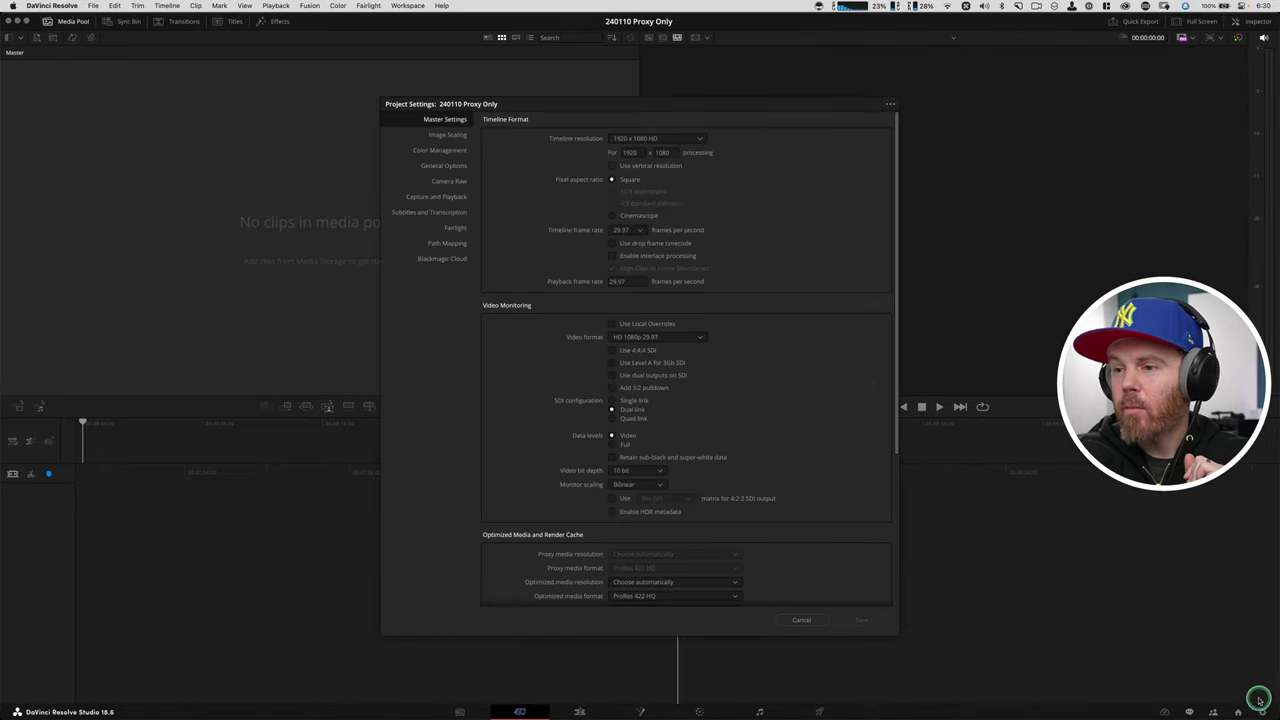
left_click(458, 259)
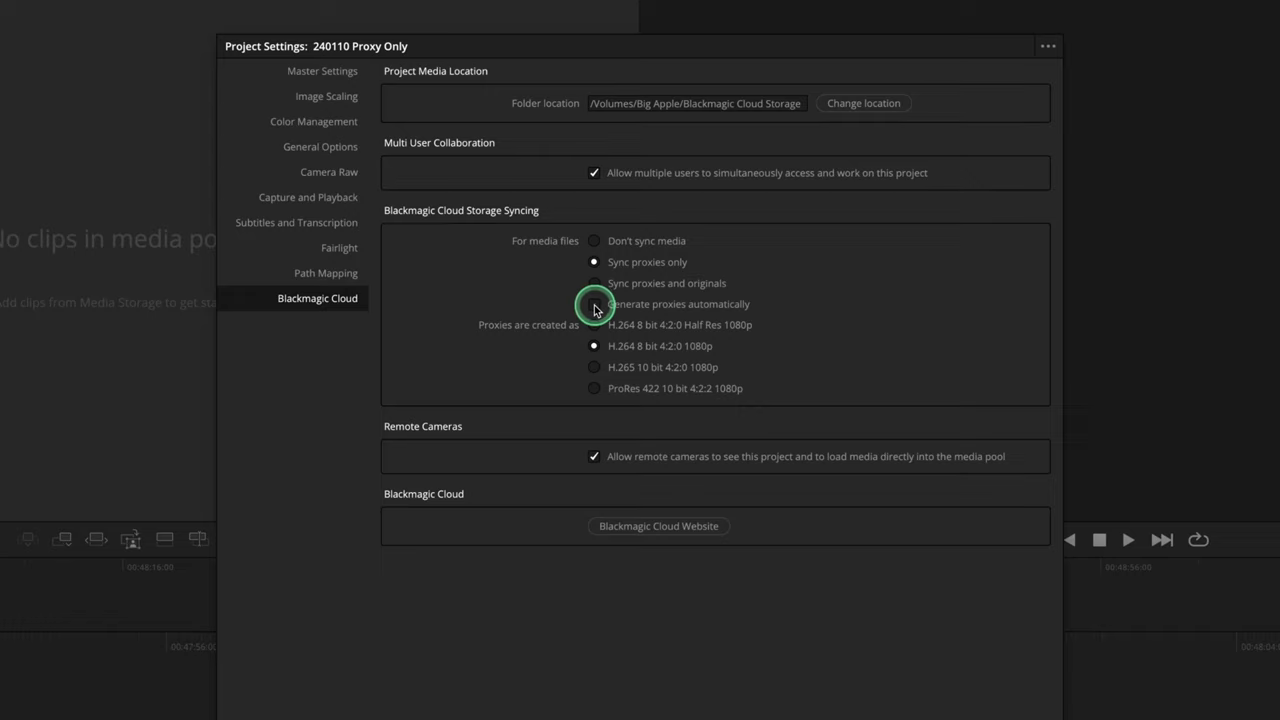
left_click(594, 306)
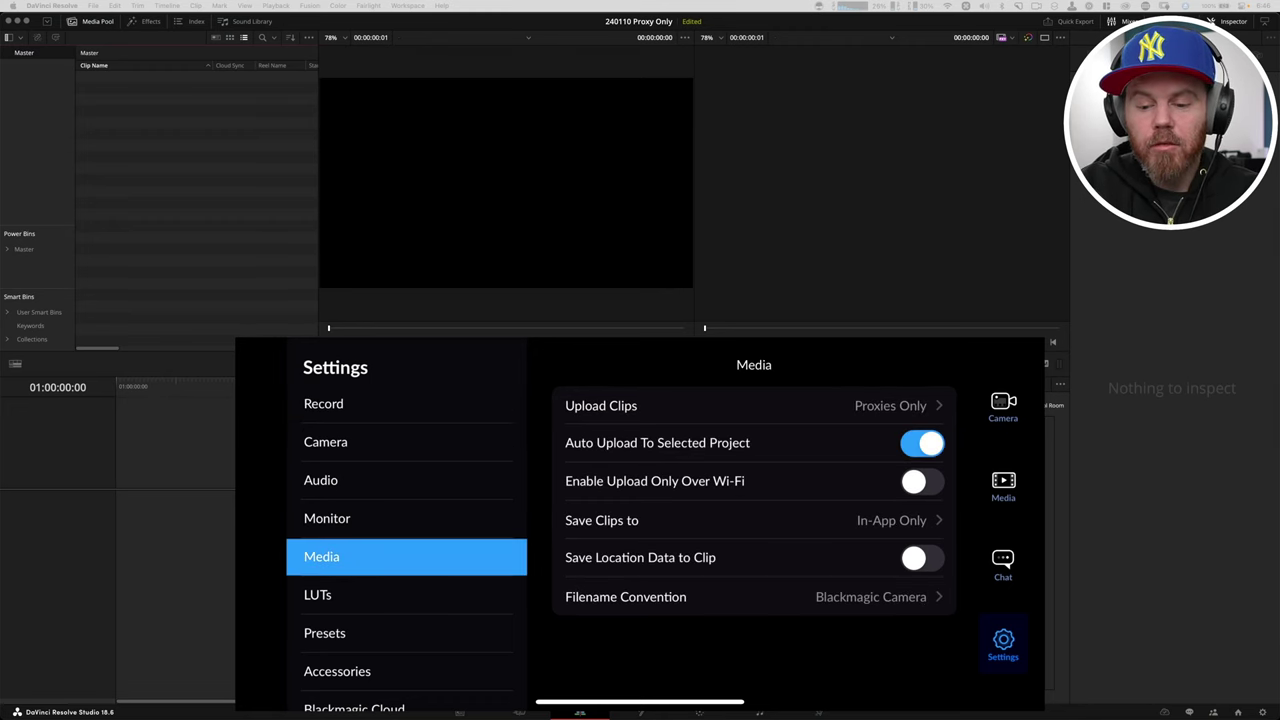
left_click(601, 405)
left_click(561, 365)
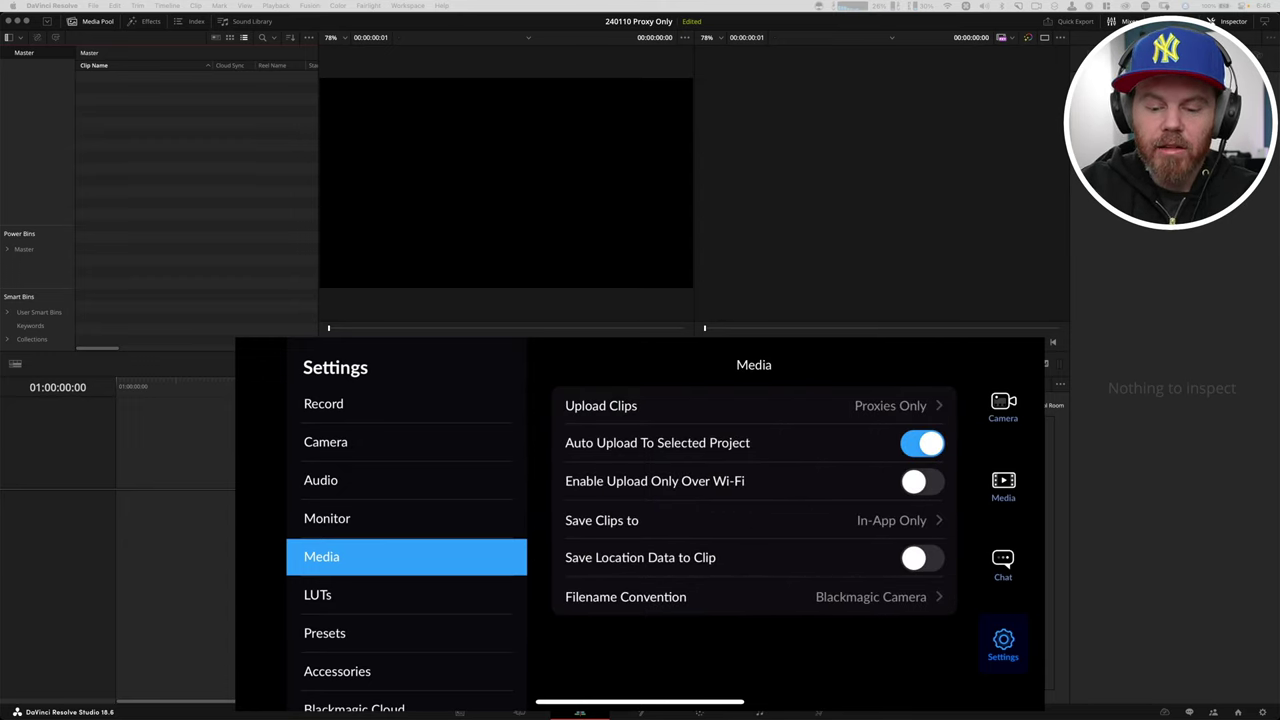
left_click(601, 520)
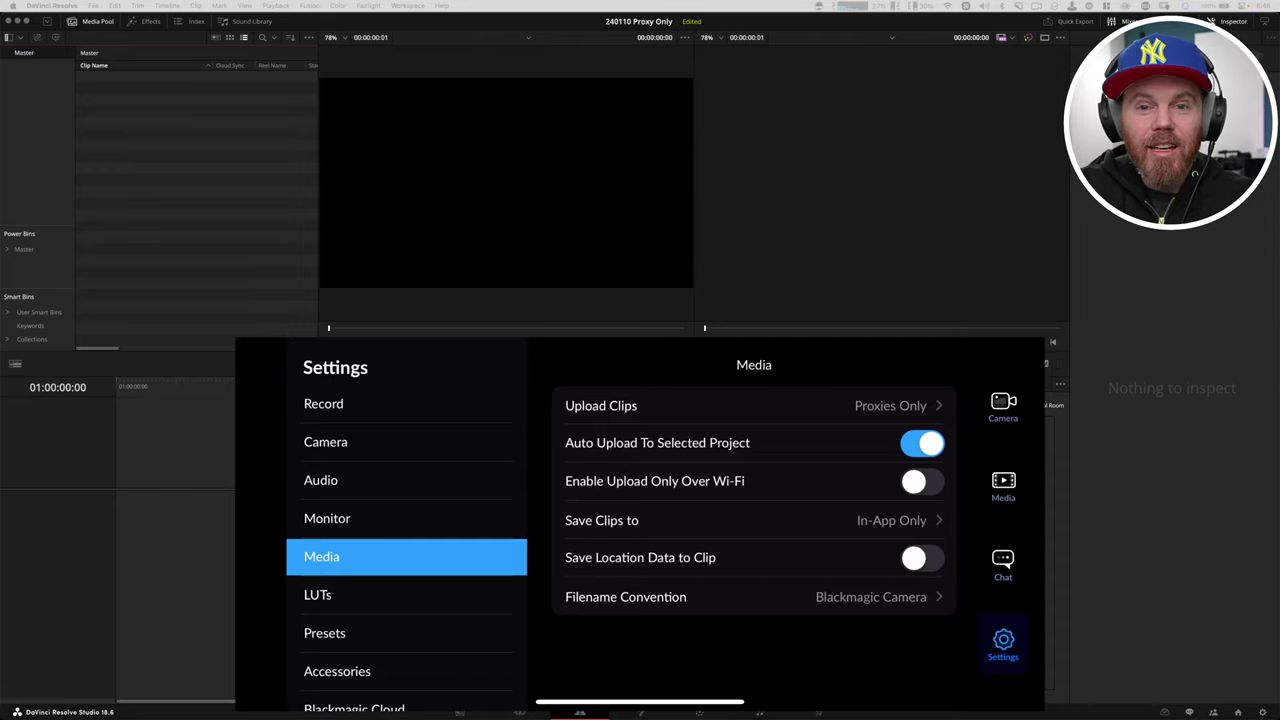
scroll(407, 554, "down", 3)
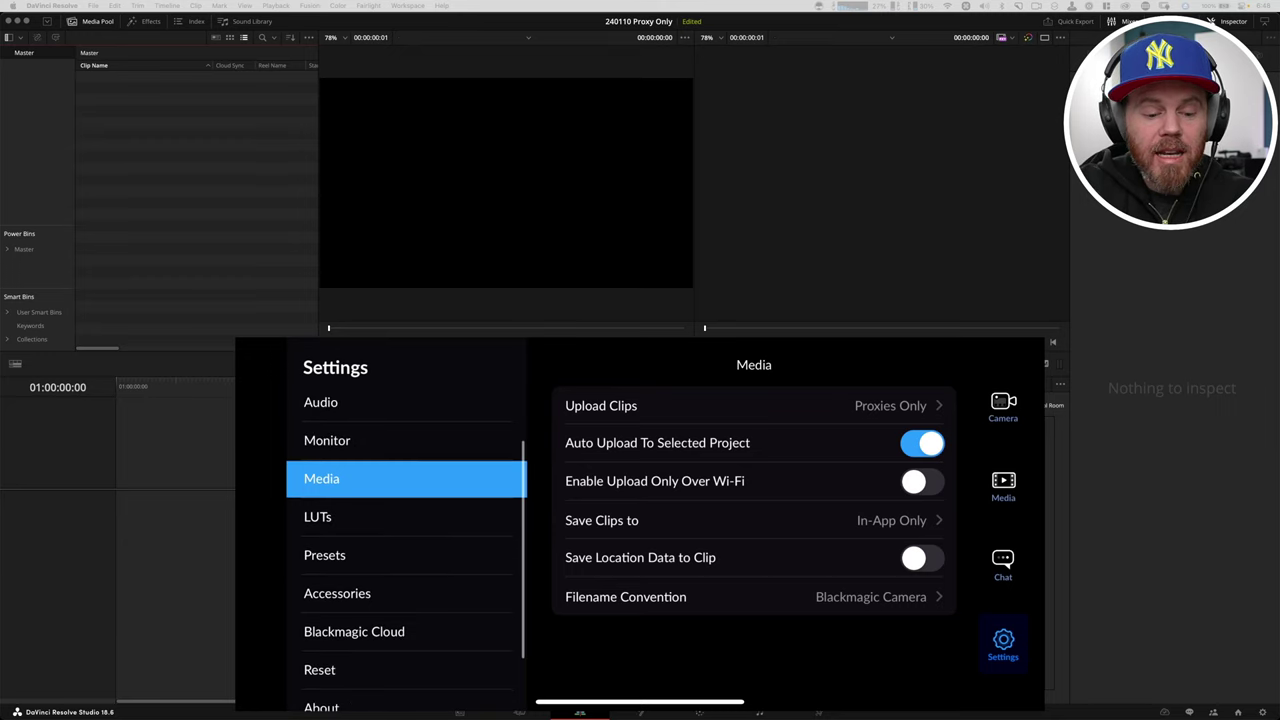
Check the phone's cloud projects and sync status, then view the recorded clips library.
left_click(354, 616)
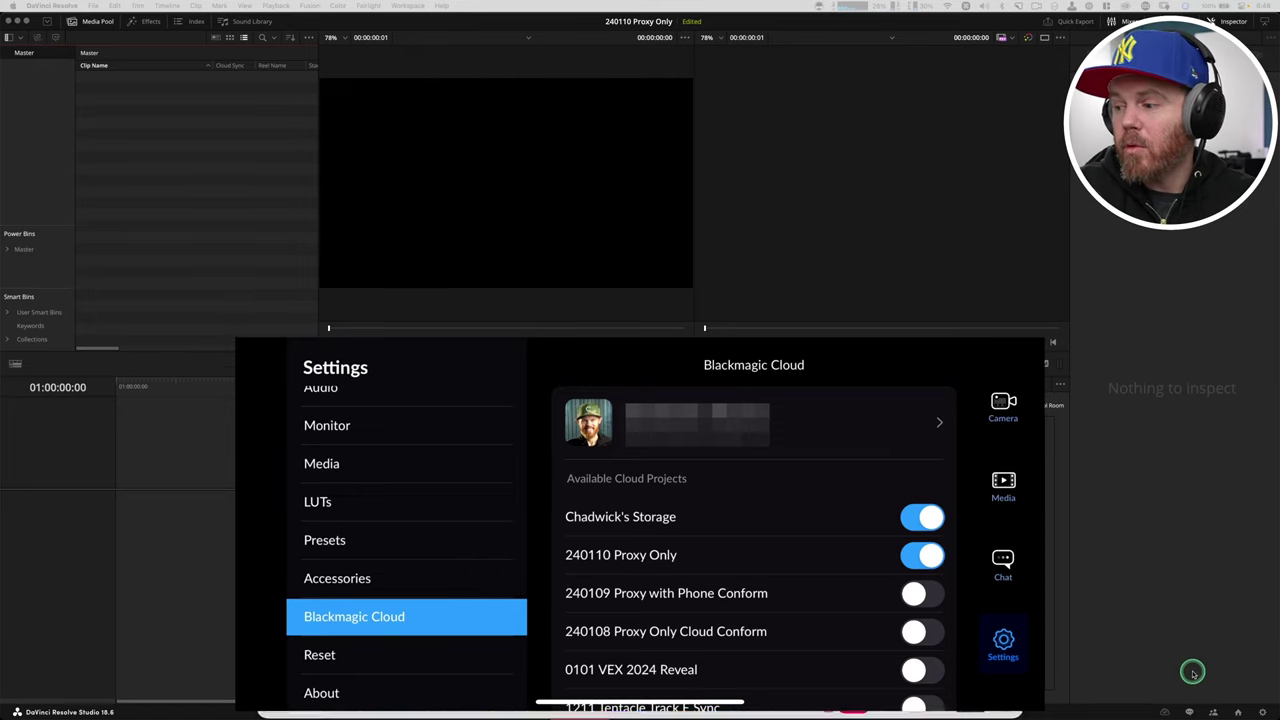
left_click(1165, 712)
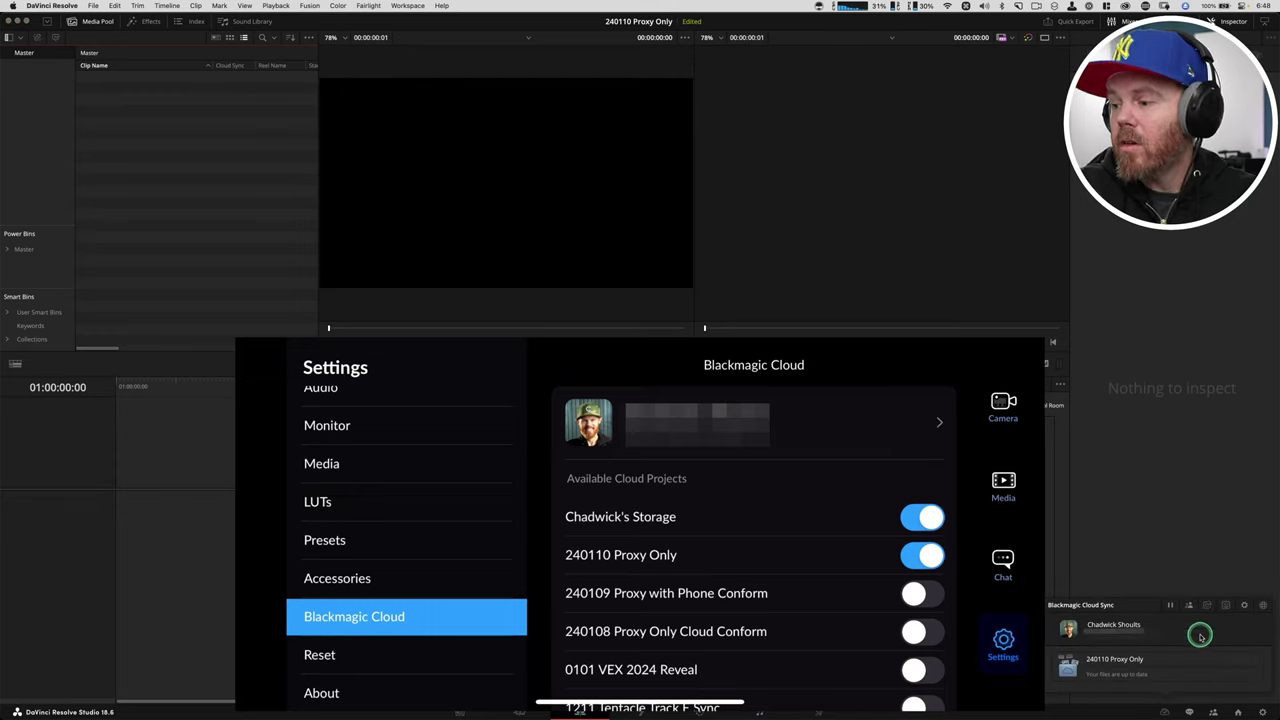
left_click(1156, 536)
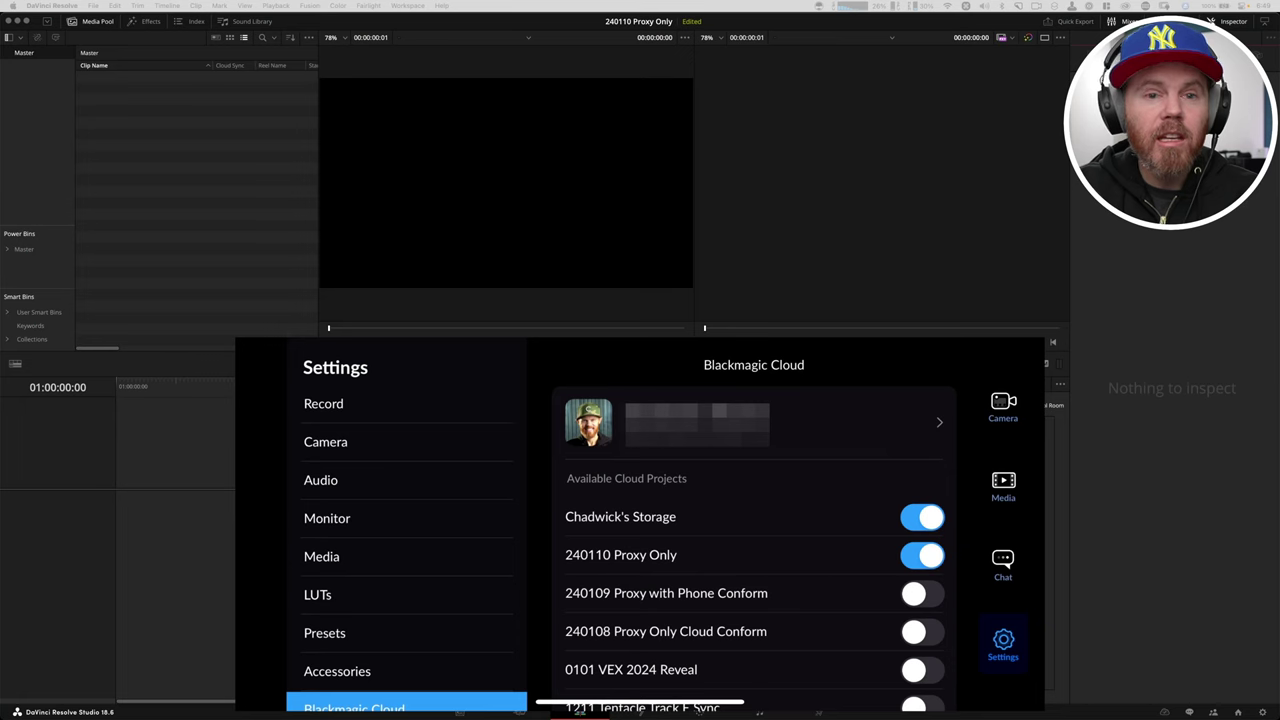
left_click(1004, 482)
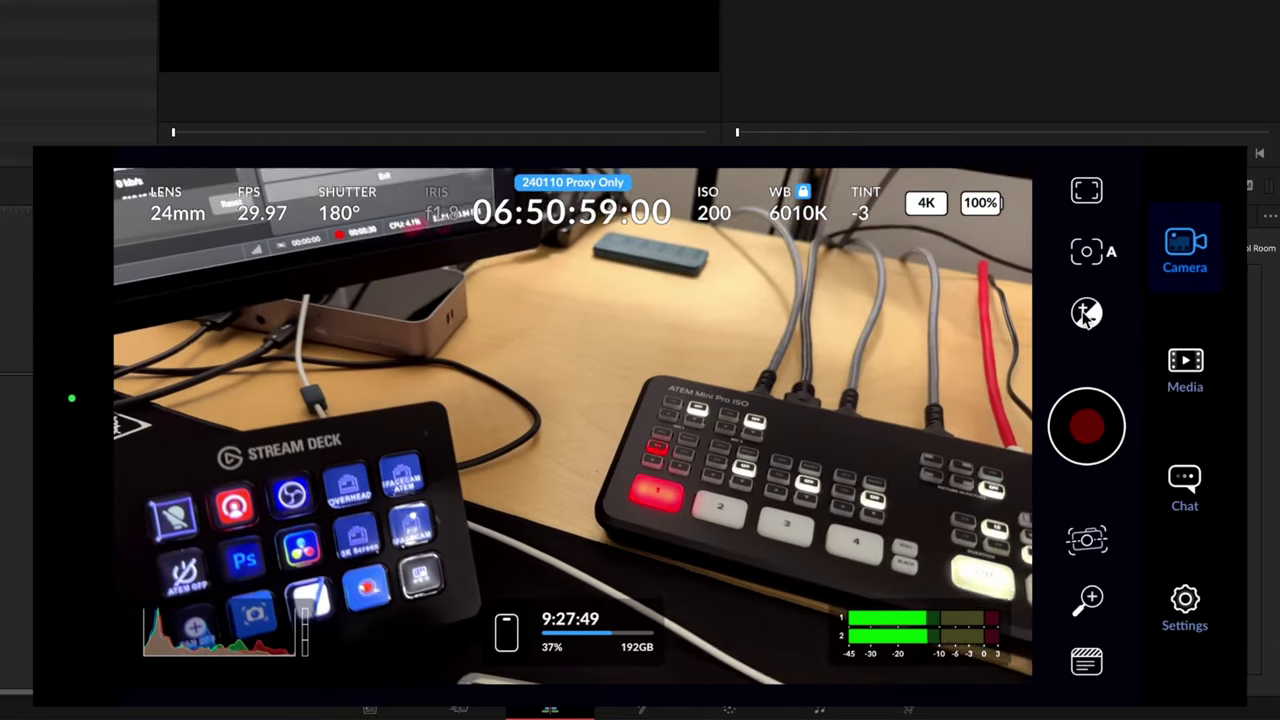
Set the camera's exposure to AUTO from the exposure compensation control.
left_click(1086, 314)
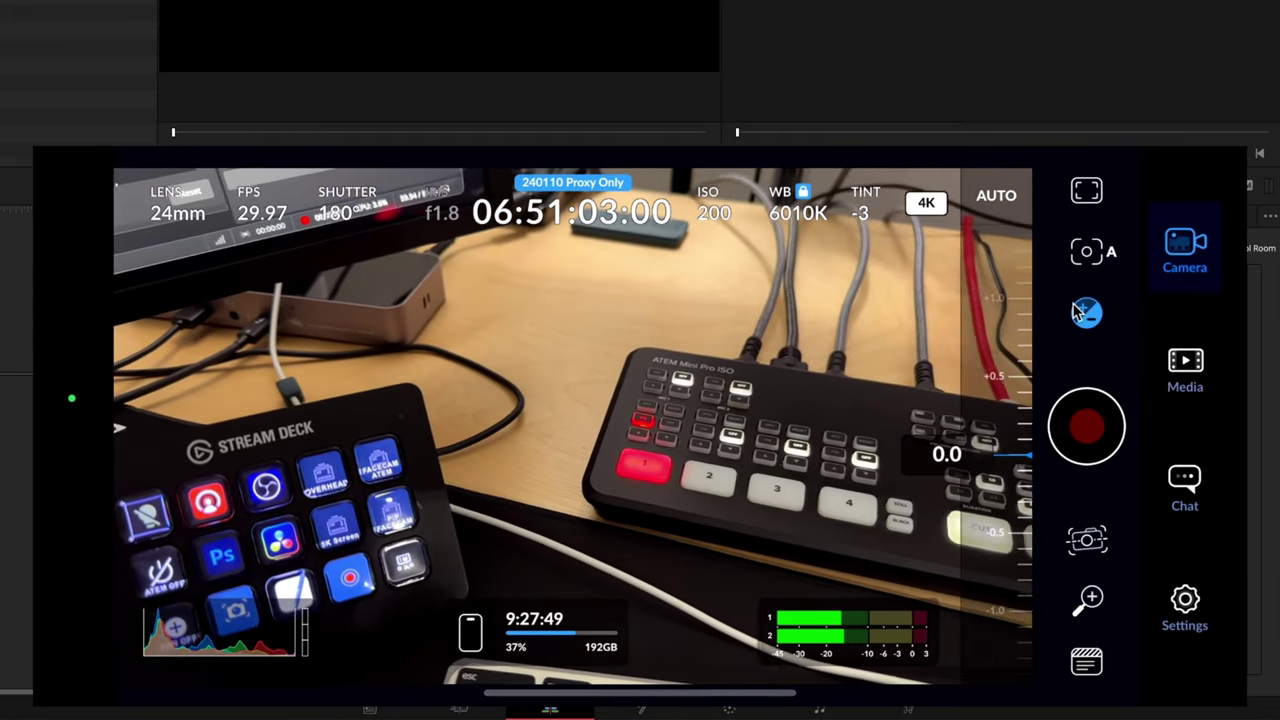
left_click(997, 195)
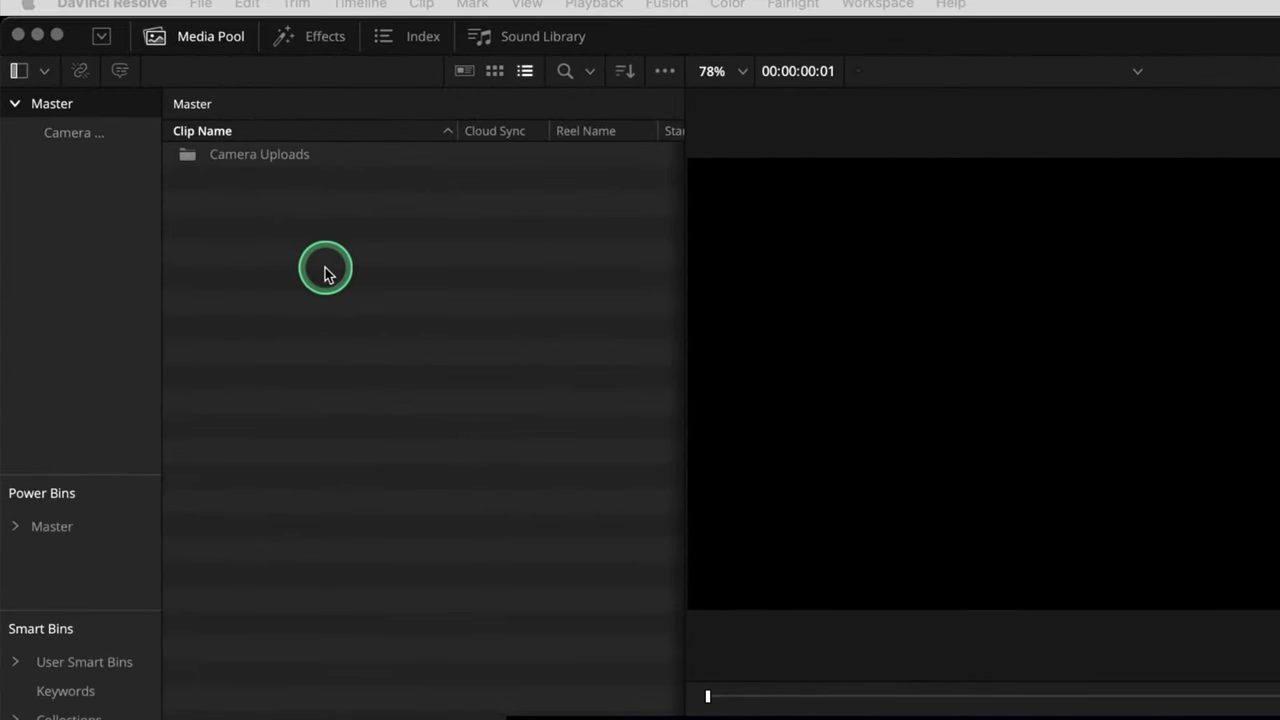
Open the Camera Uploads bin and load A003_01100651_C055.mov into the source viewer.
left_click(247, 158)
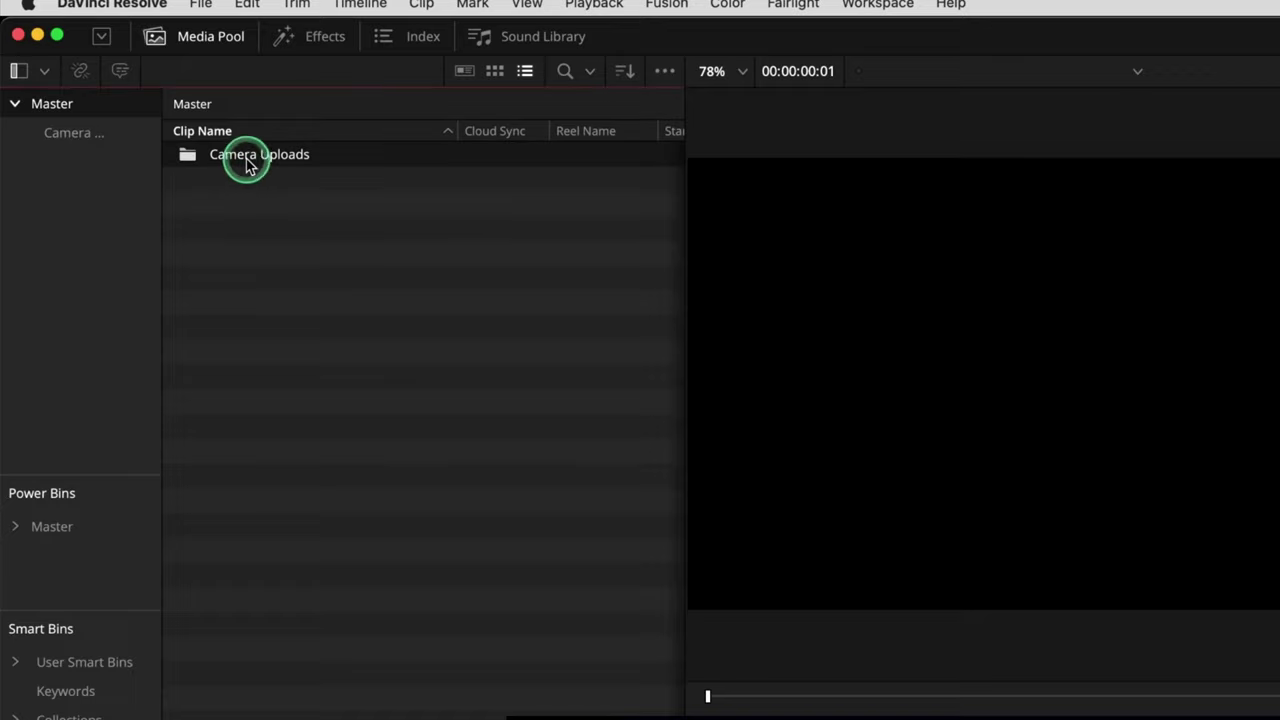
double_click(247, 158)
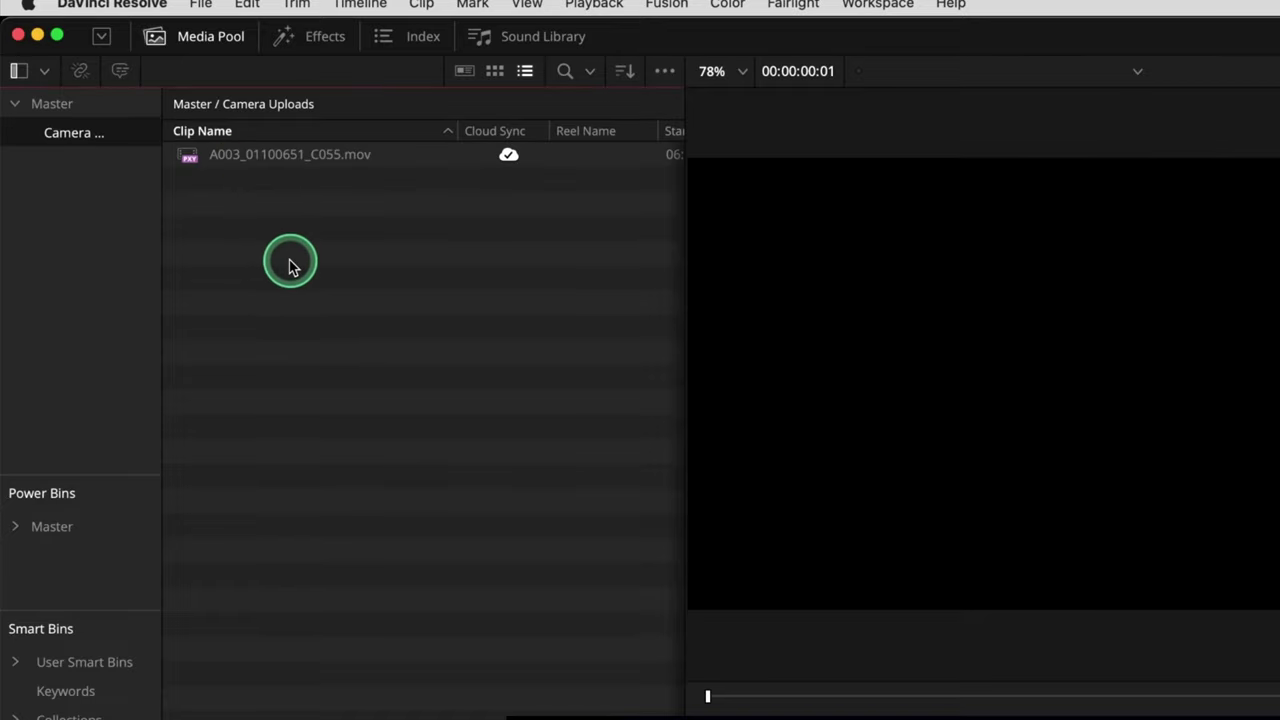
double_click(188, 156)
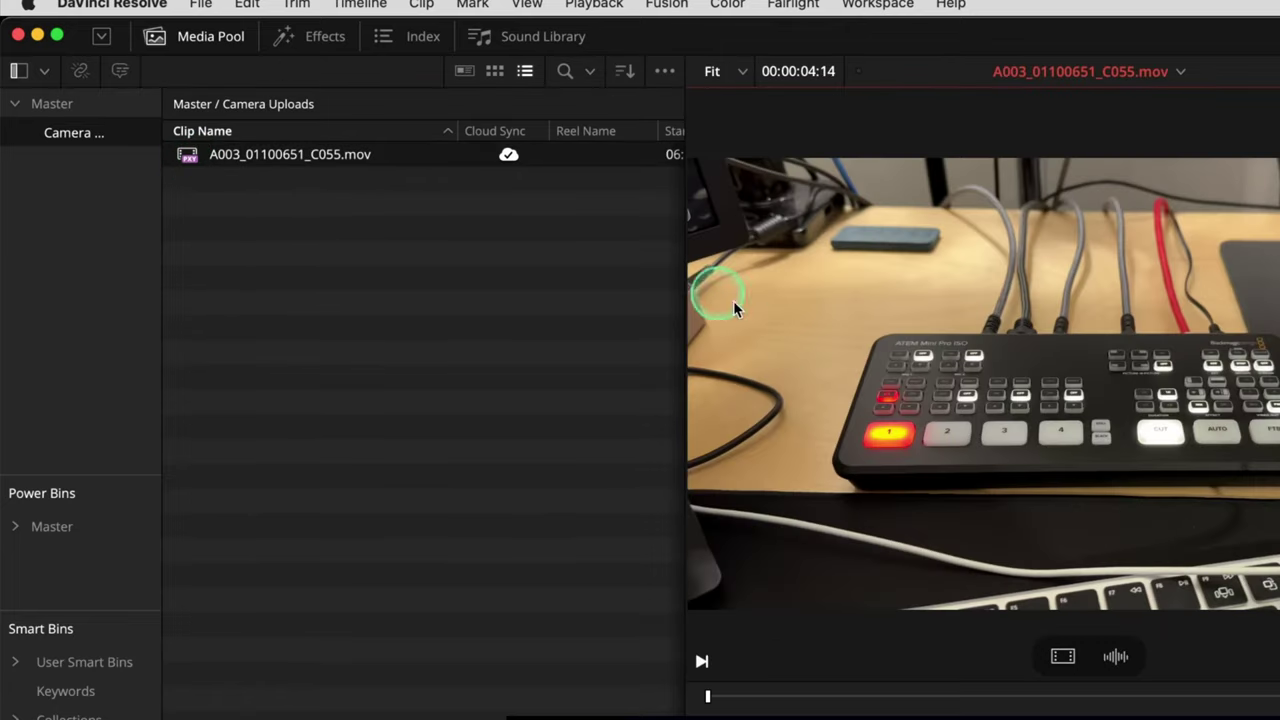
right_click(509, 131)
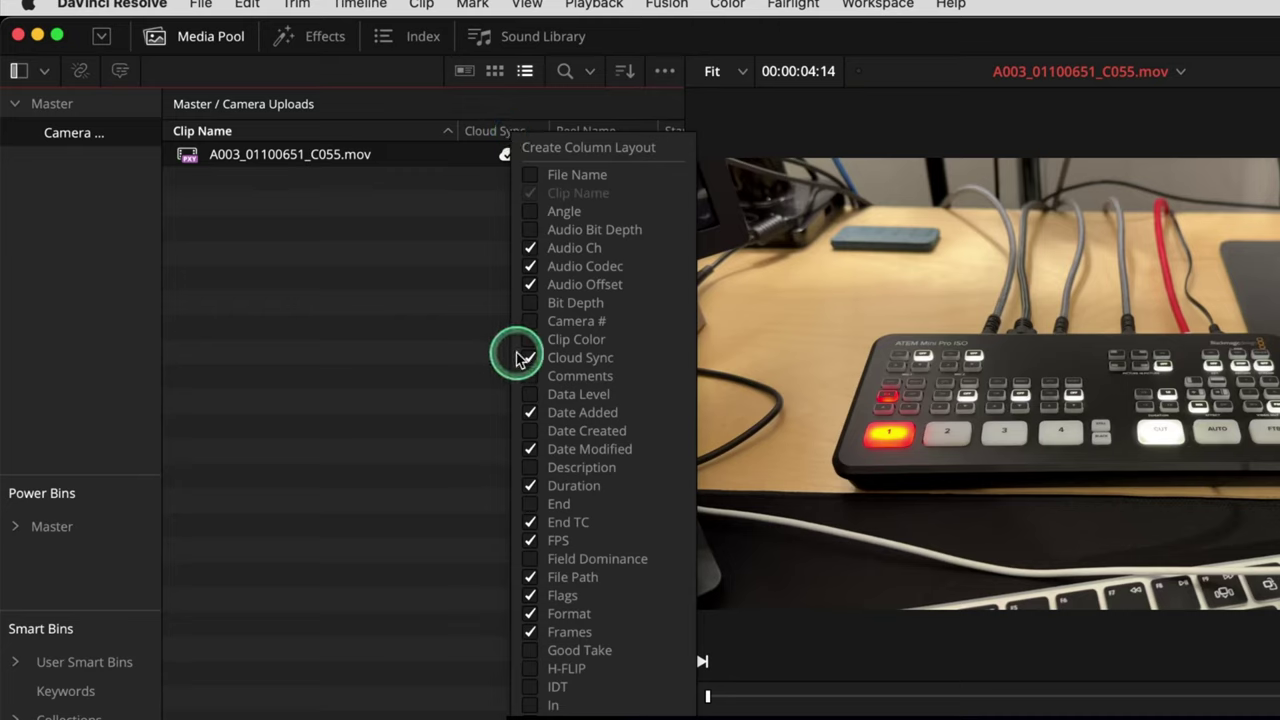
left_click(452, 333)
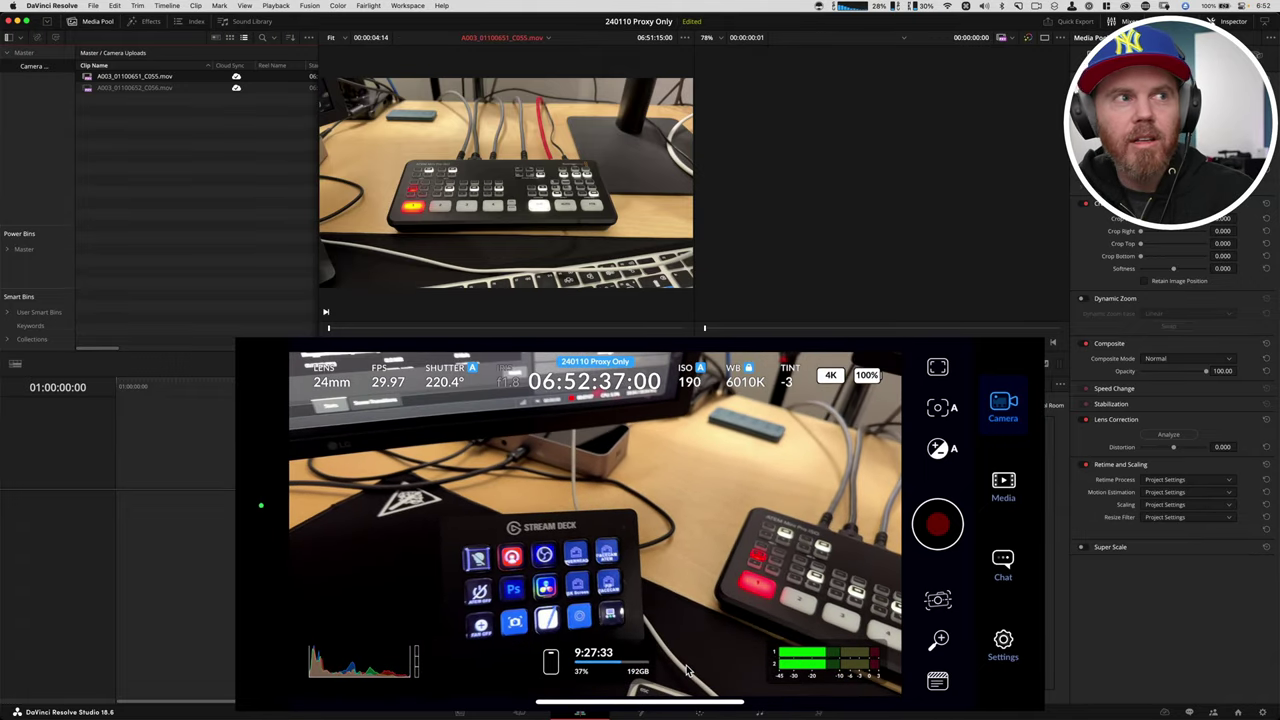
Deselect the clip in the media pool once C056 and C057 have synced into Camera Uploads.
left_click(158, 163)
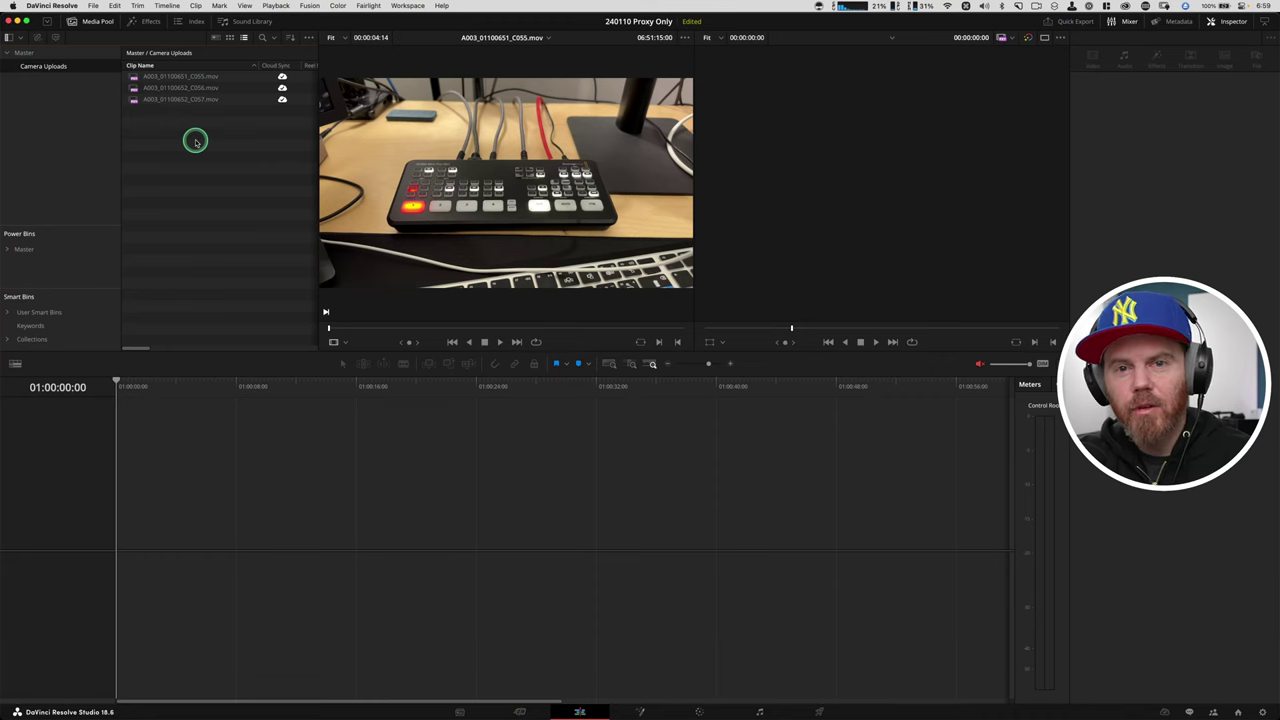
Create a new bin named REMOTE EDITOR under Master.
right_click(45, 56)
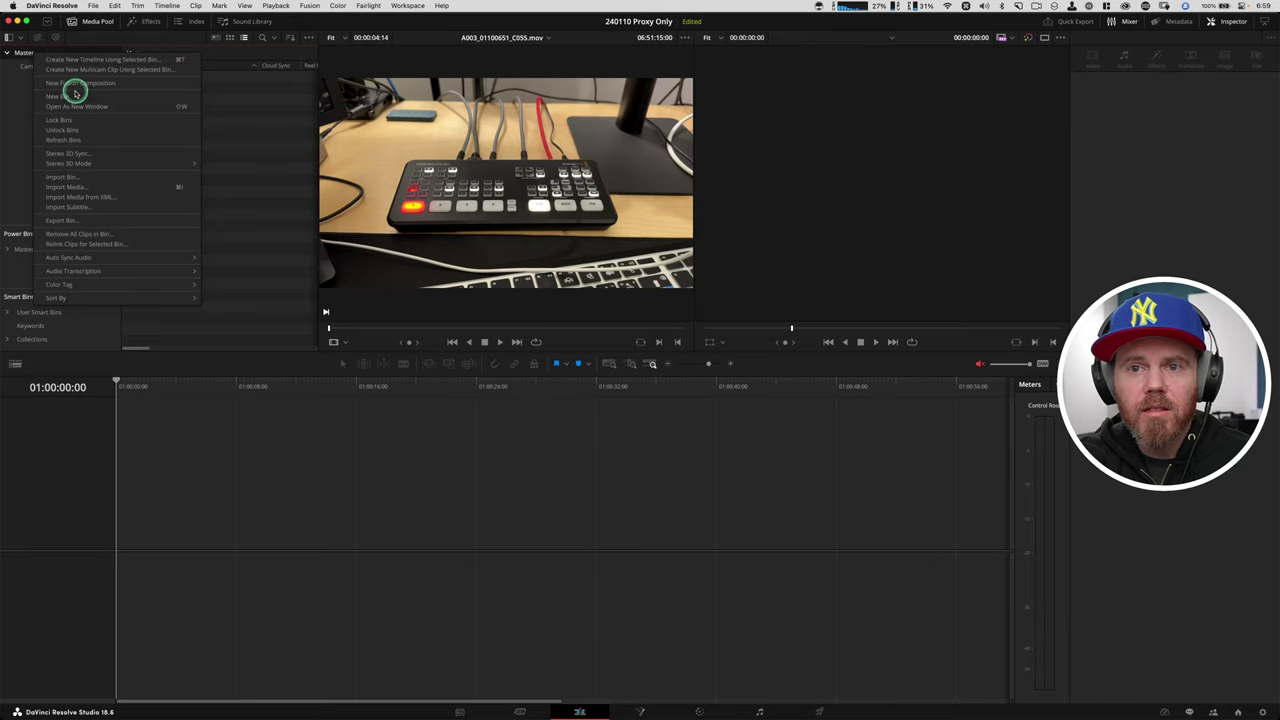
left_click(75, 94)
type("REMOTE EDITOR")
key("Return")
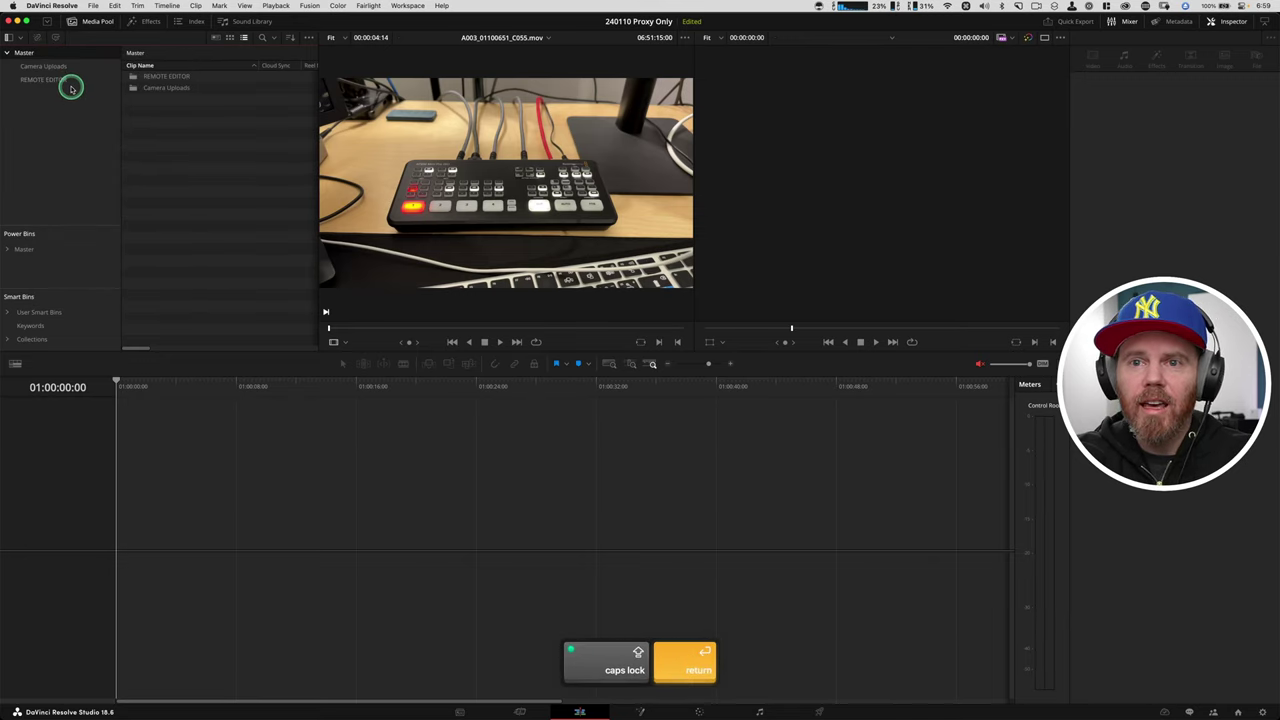
Create an empty ROUGH CUT timeline inside REMOTE EDITOR, then reselect the Camera Uploads bin.
left_click(71, 86)
right_click(179, 153)
mouse_move(222, 160)
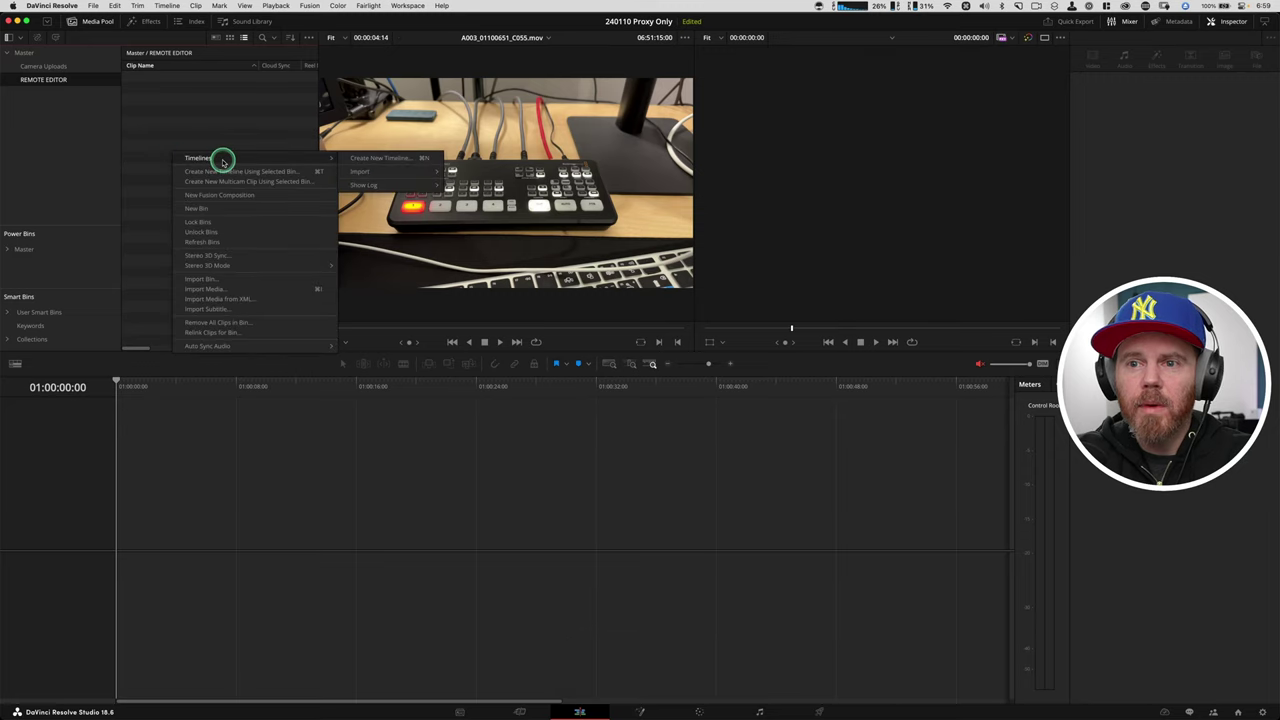
left_click(419, 160)
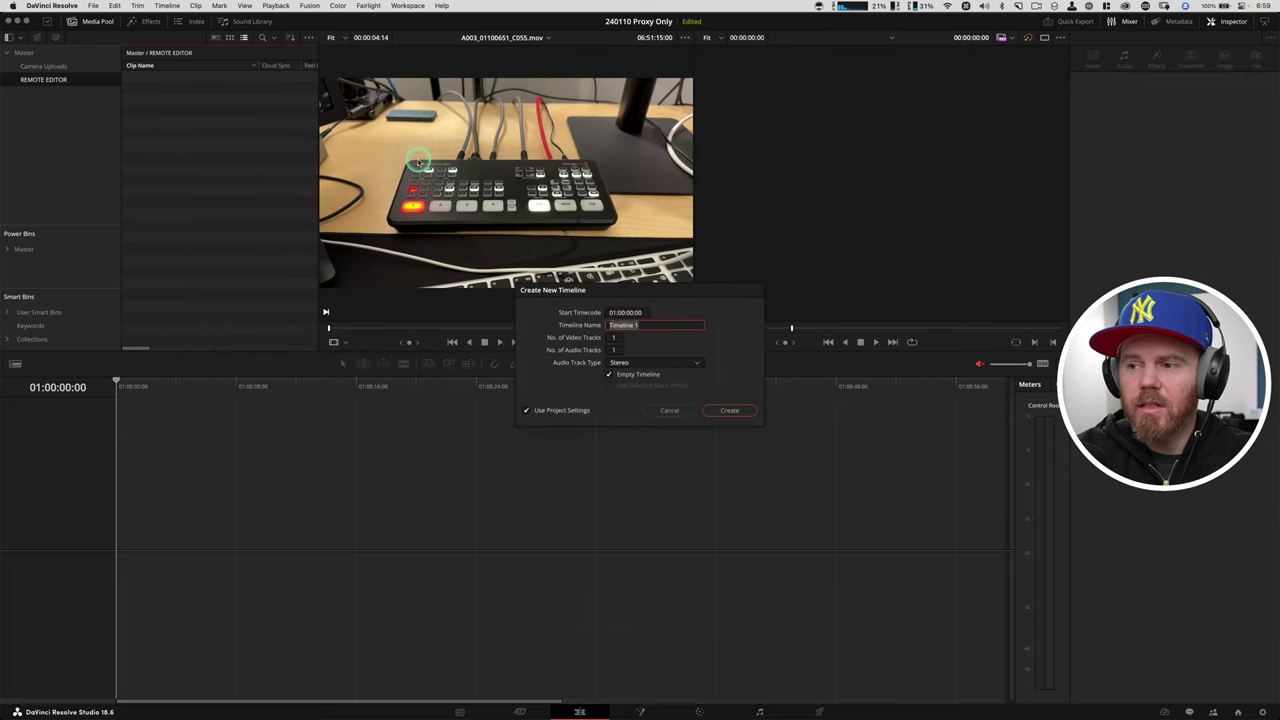
type("ROUGH CUT")
key("Return")
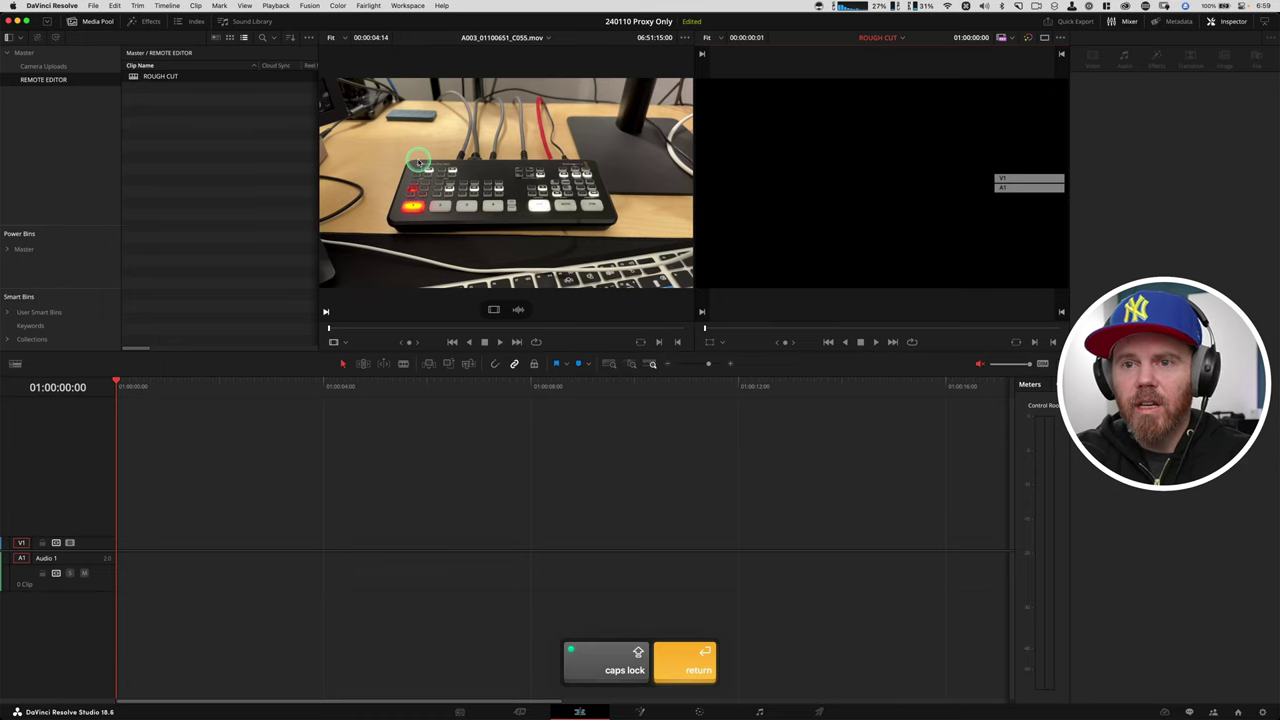
left_click(100, 66)
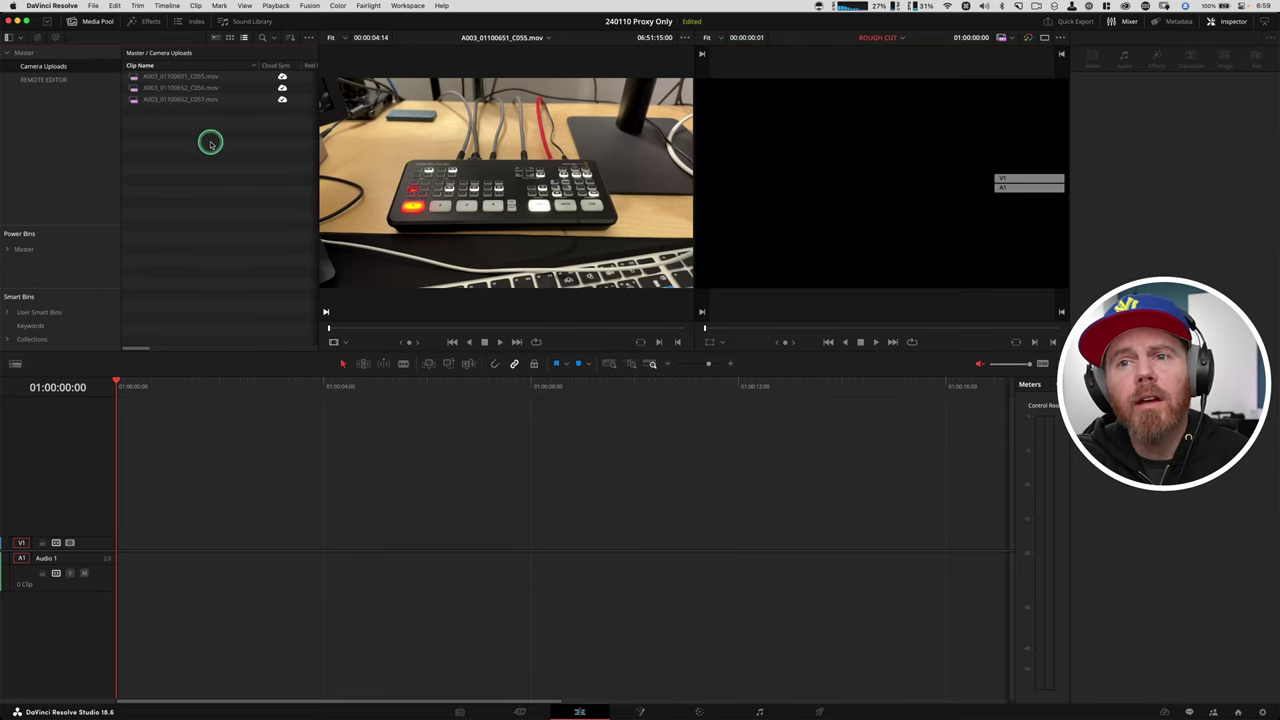
Place the three Camera Uploads clips at the start of the ROUGH CUT timeline and scrub through them.
left_click_drag(225, 151, 196, 68)
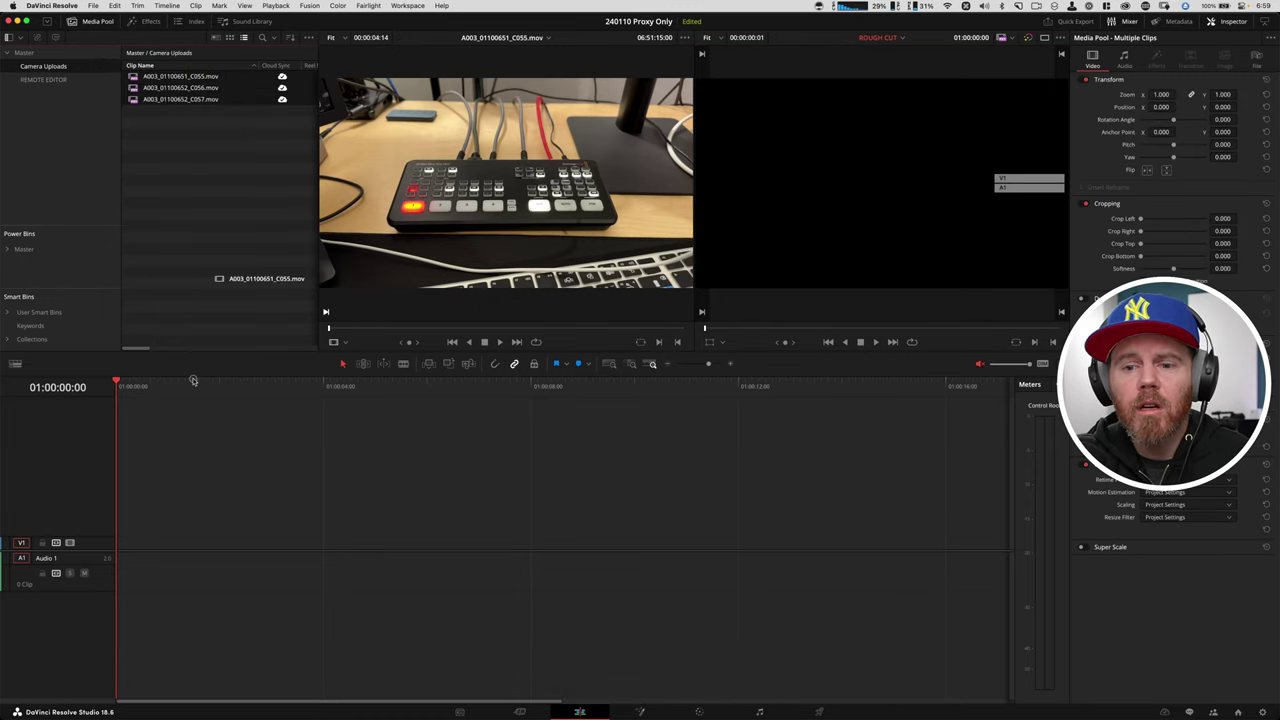
left_click_drag(193, 380, 168, 565)
left_click(299, 427)
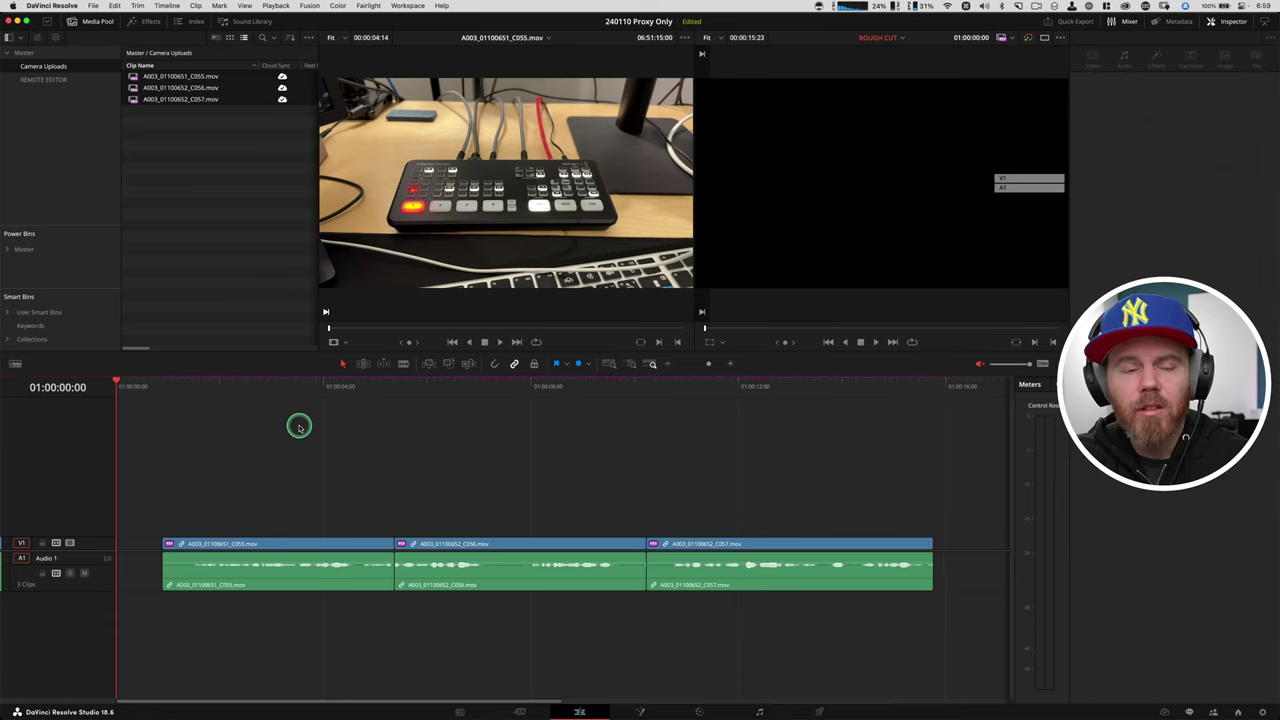
left_click_drag(310, 390, 535, 397)
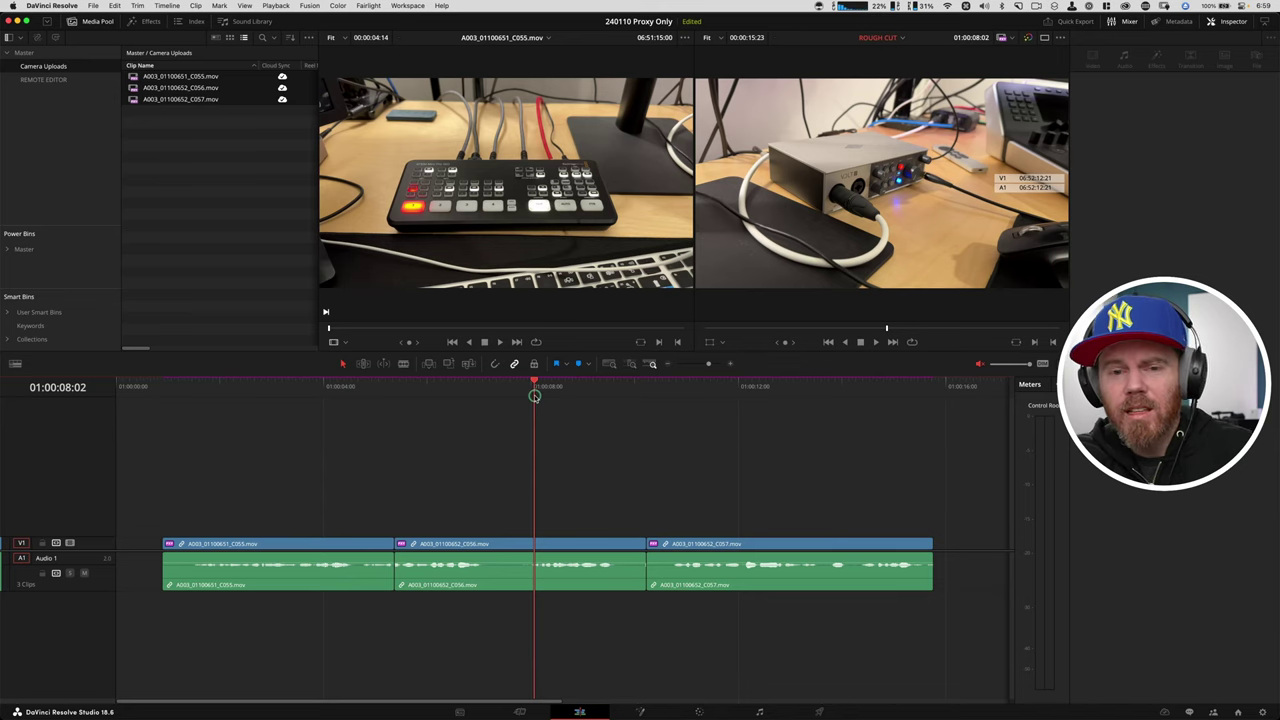
left_click_drag(535, 396, 812, 412)
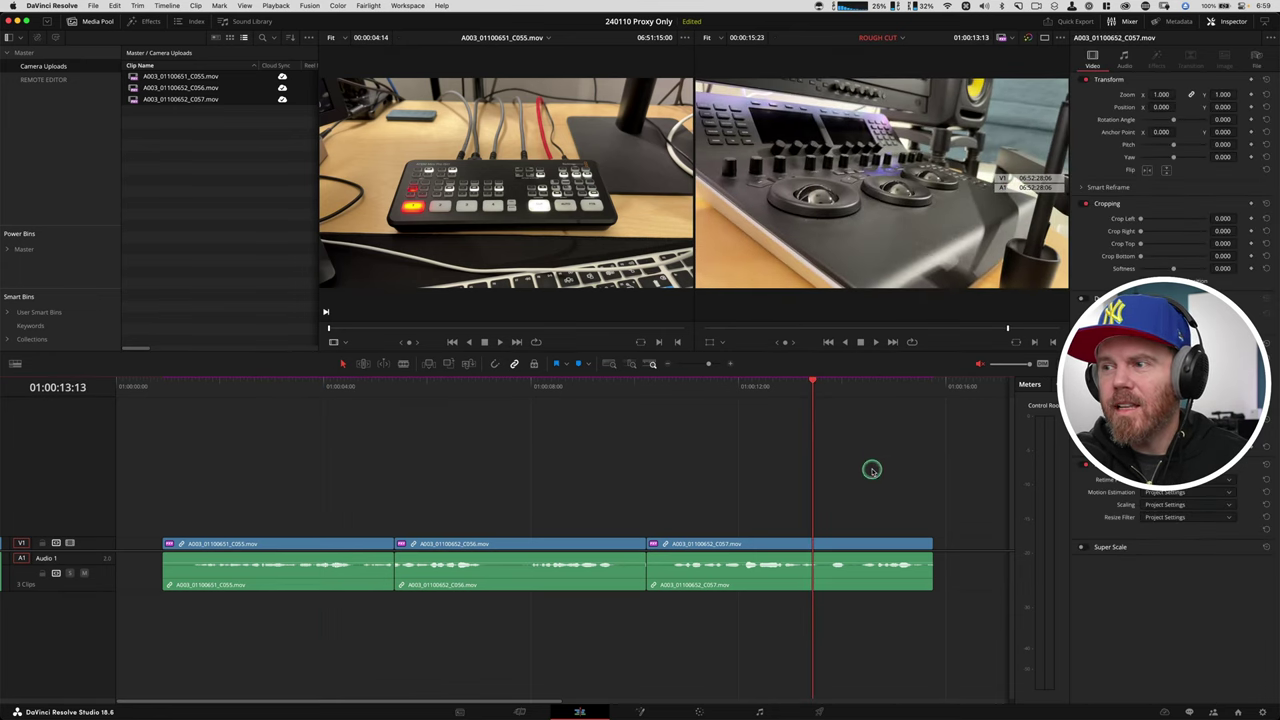
Swap C057 to the front of the timeline and preview the reordered clips.
left_click_drag(872, 470, 737, 622)
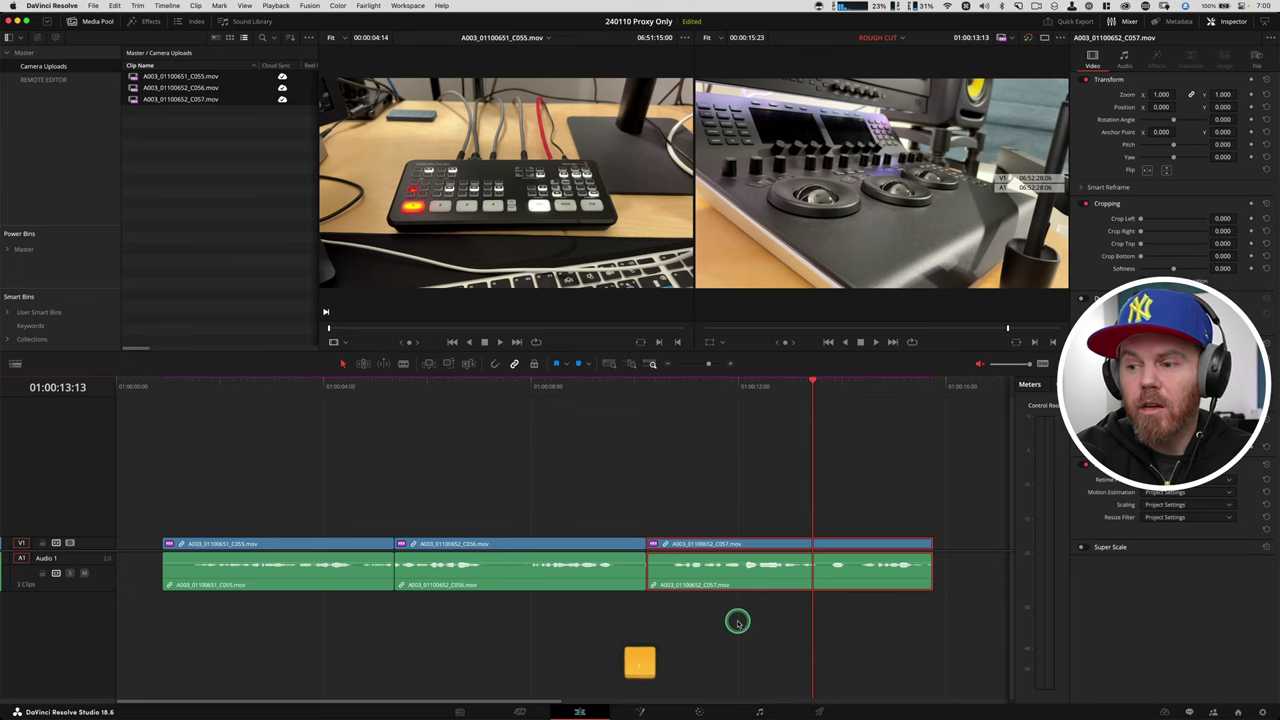
key("super+shift+comma")
key("super+shift+comma")
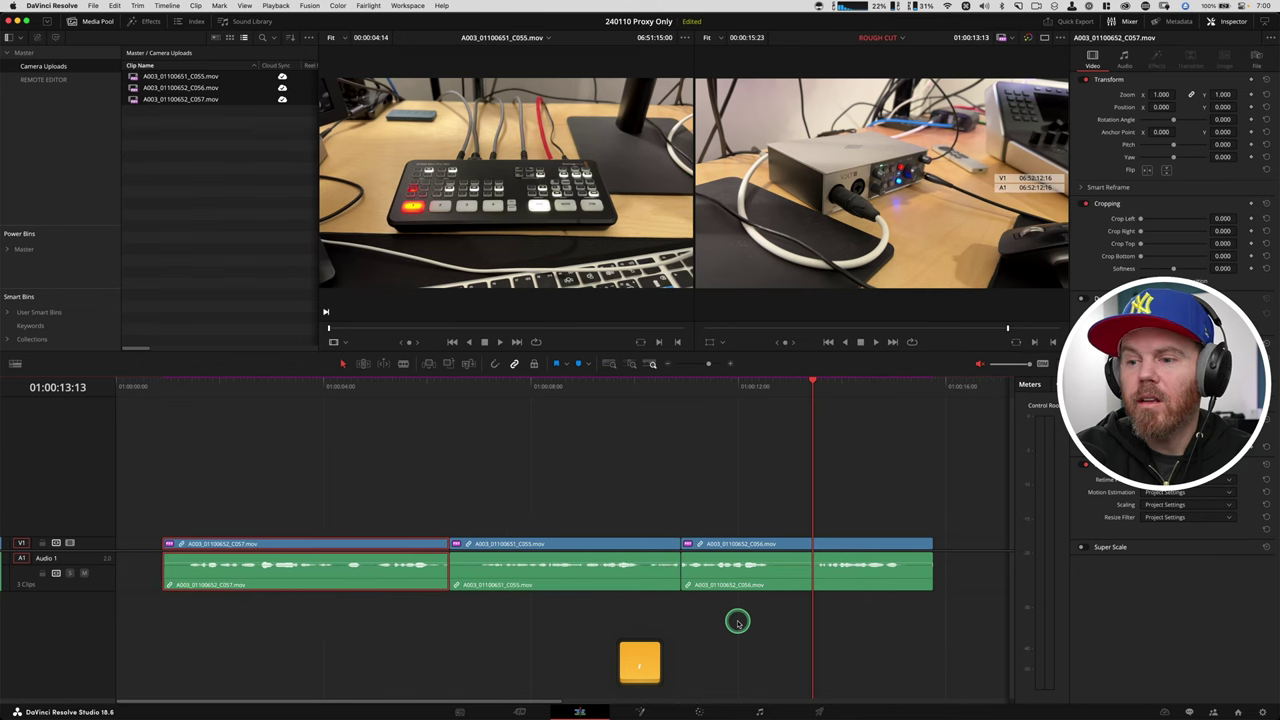
key("super")
left_click(337, 386)
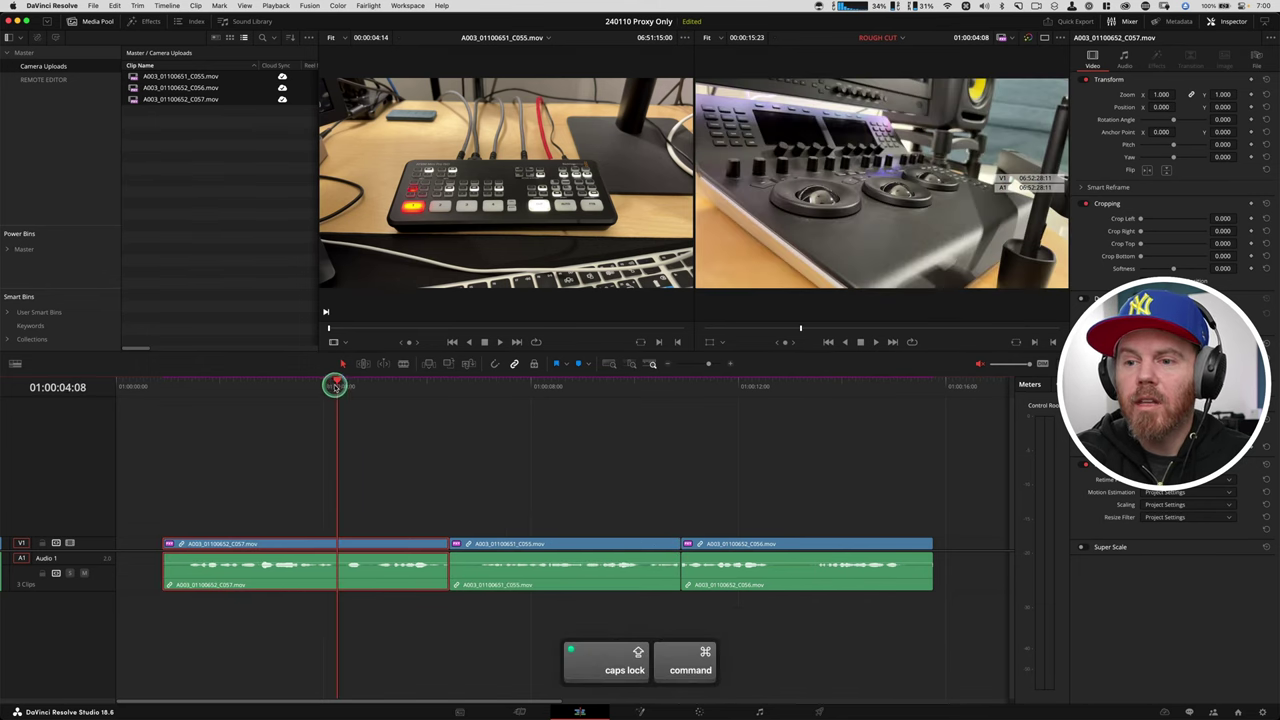
left_click_drag(323, 388, 625, 404)
left_click(625, 404)
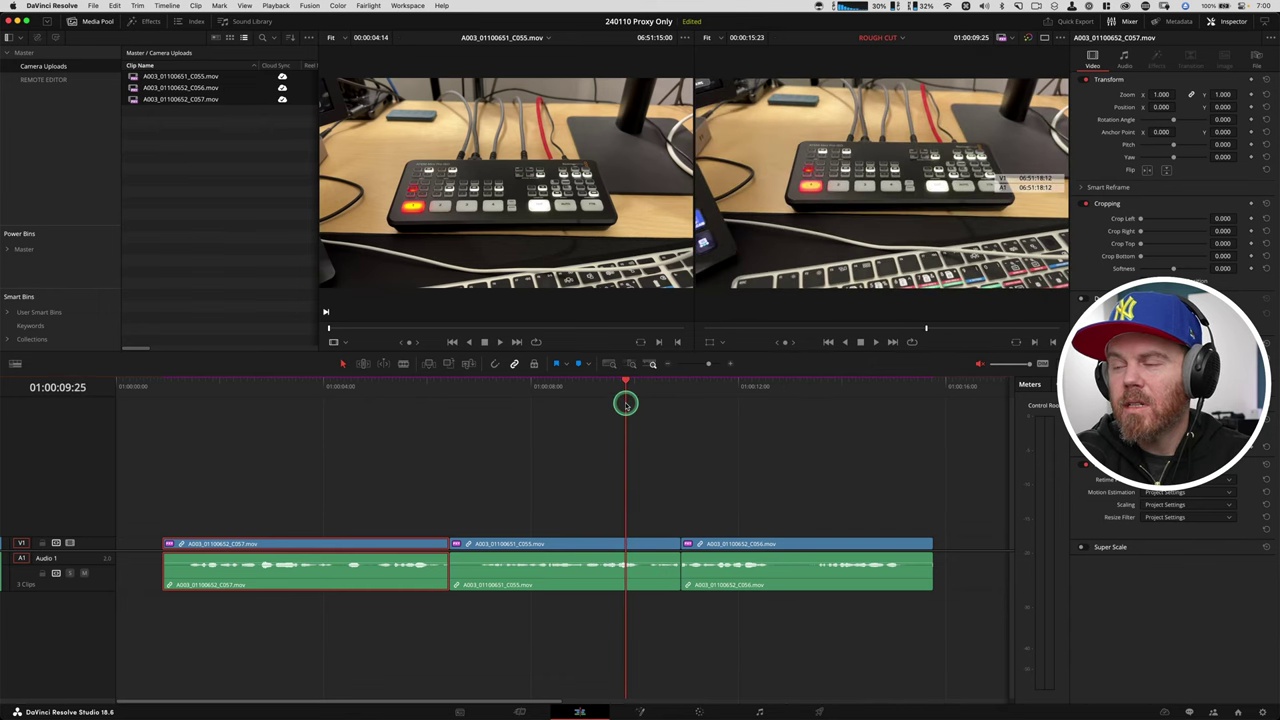
left_click(562, 392)
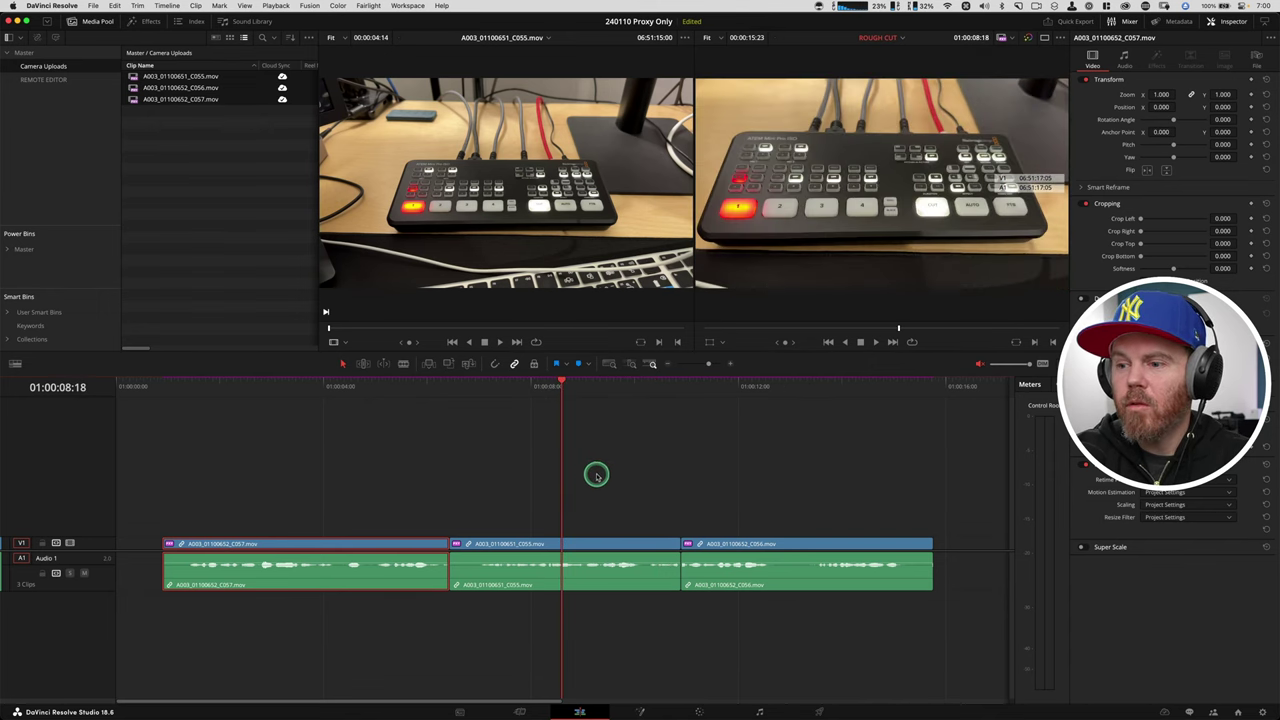
Swap C055 later so the timeline order becomes C057, C056, C055.
left_click_drag(596, 474, 513, 658)
key("super+shift+period")
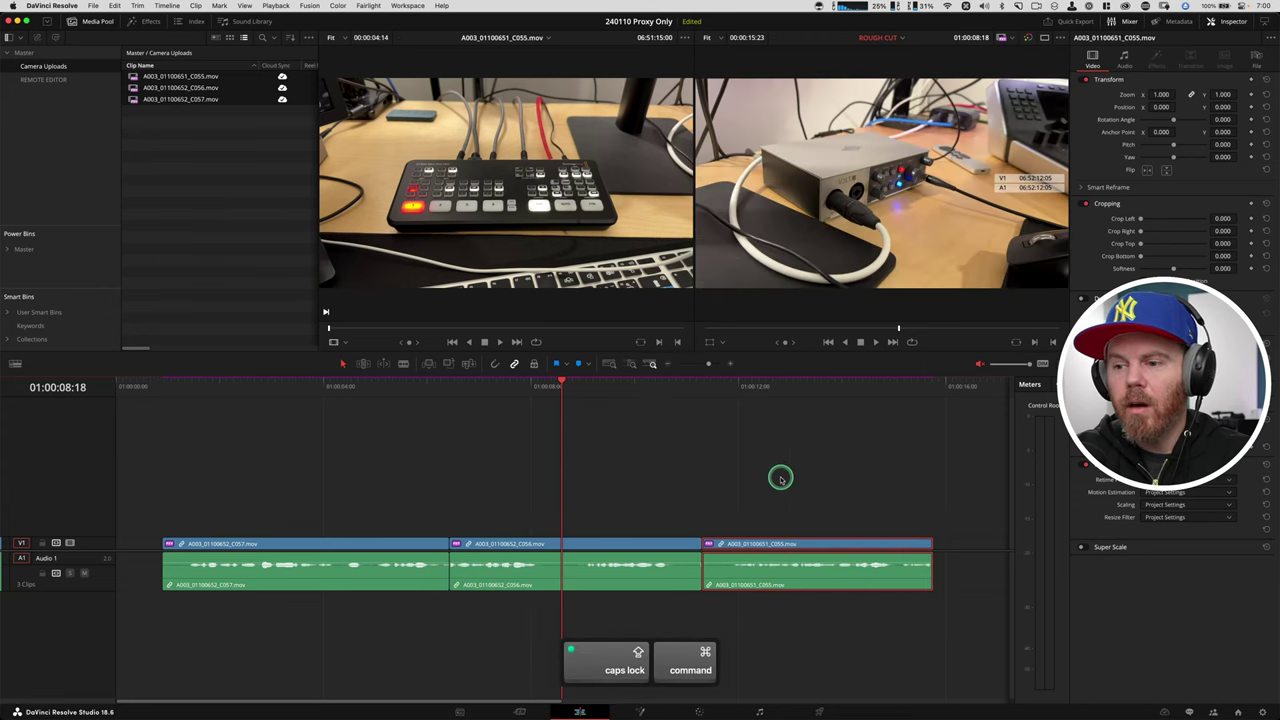
left_click_drag(785, 478, 516, 655)
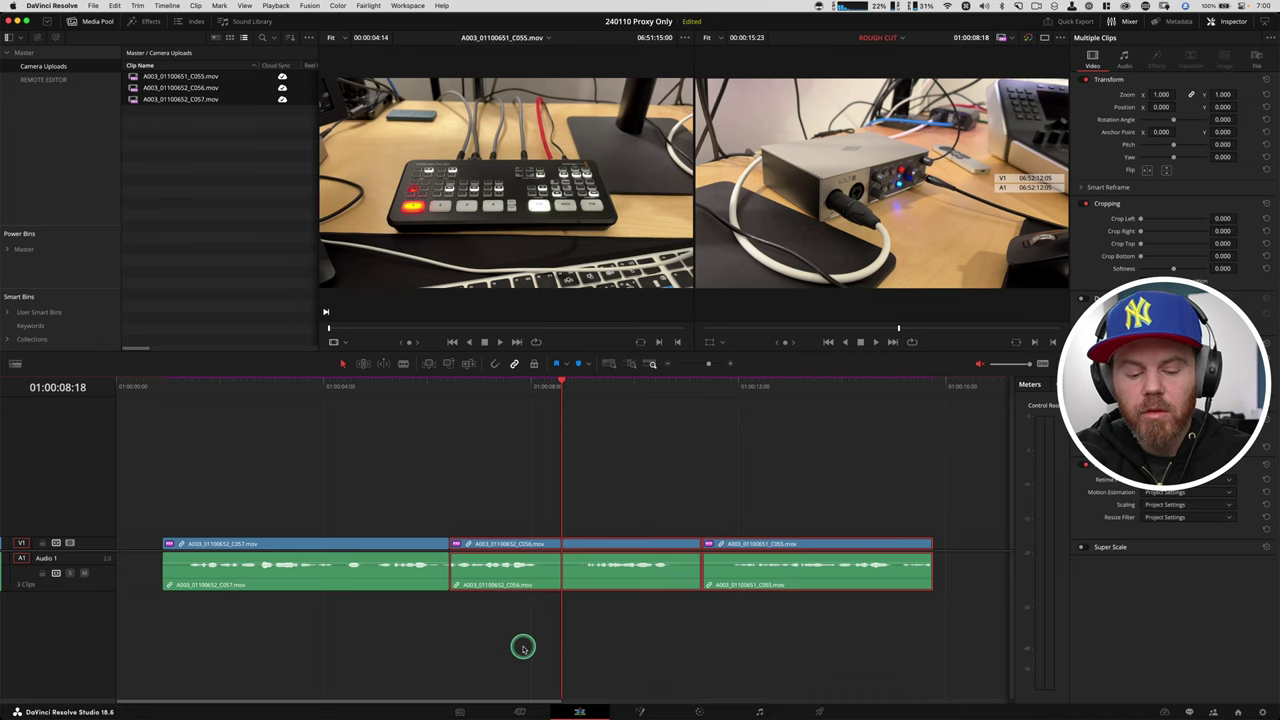
key("super+shift+period")
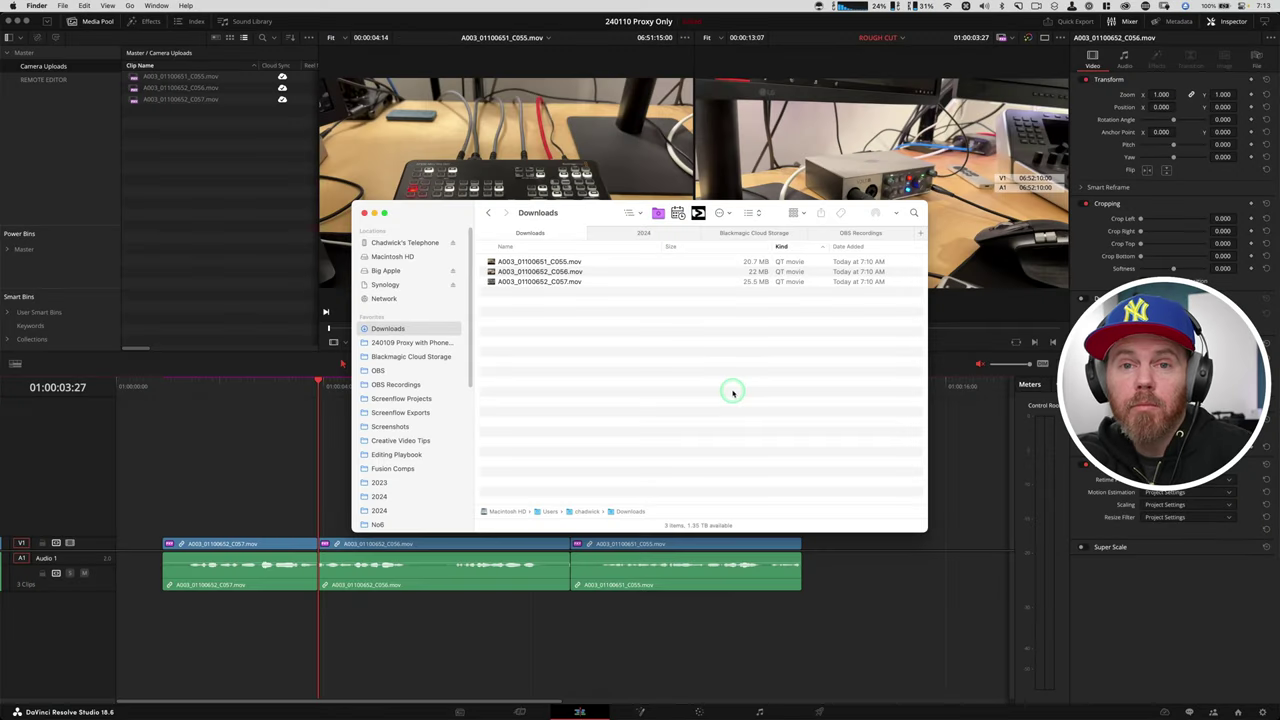
Copy the three downloaded clips and open the FOOTAGE folder of the 2024 project.
left_click_drag(732, 393, 543, 251)
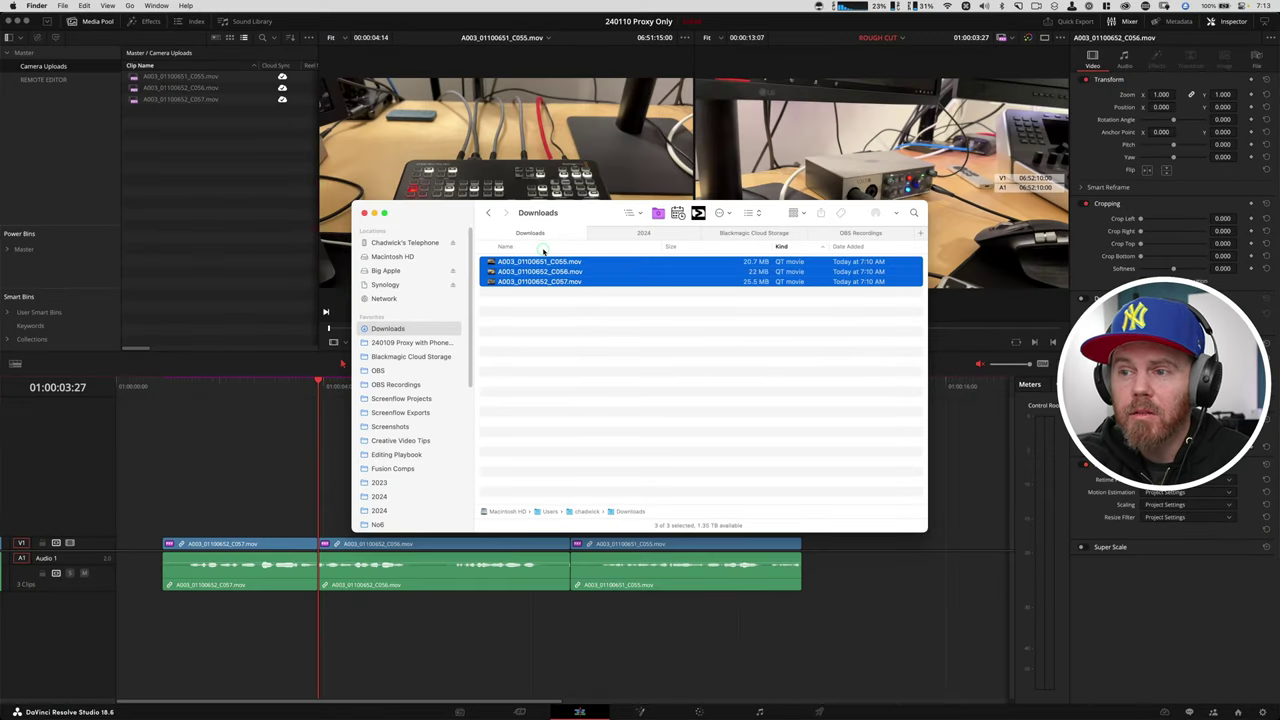
key("super+c")
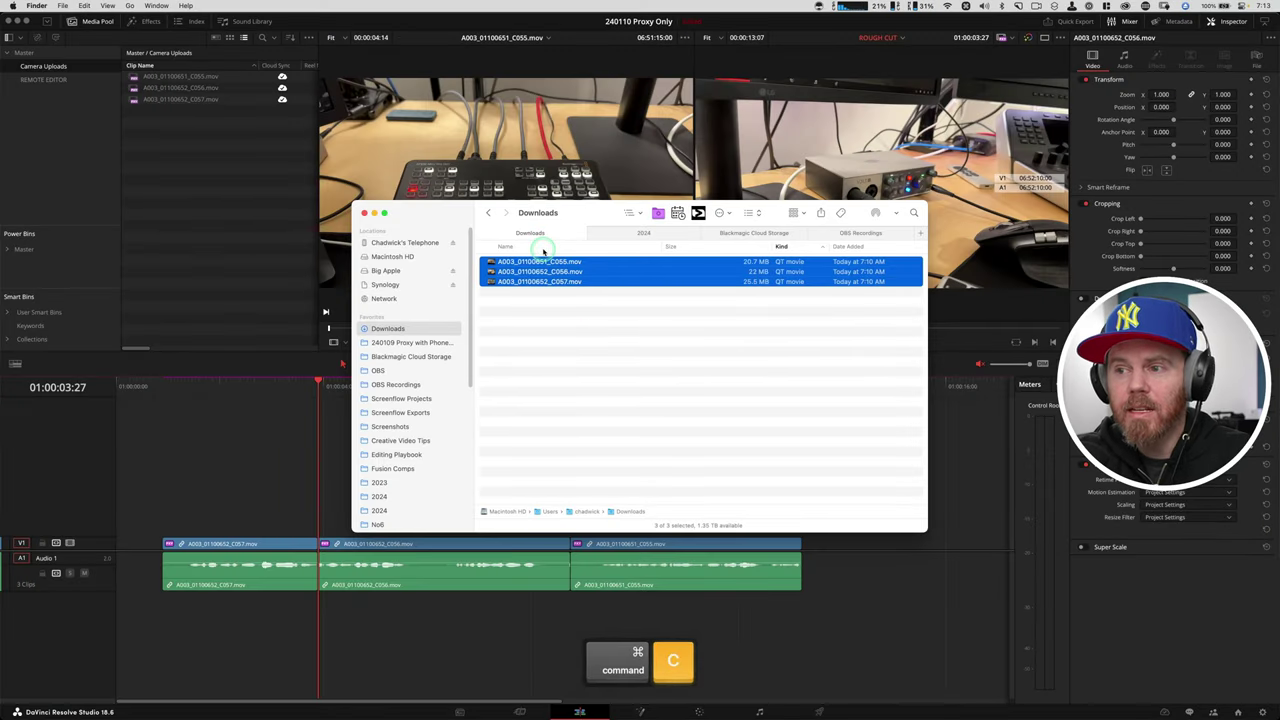
left_click(677, 237)
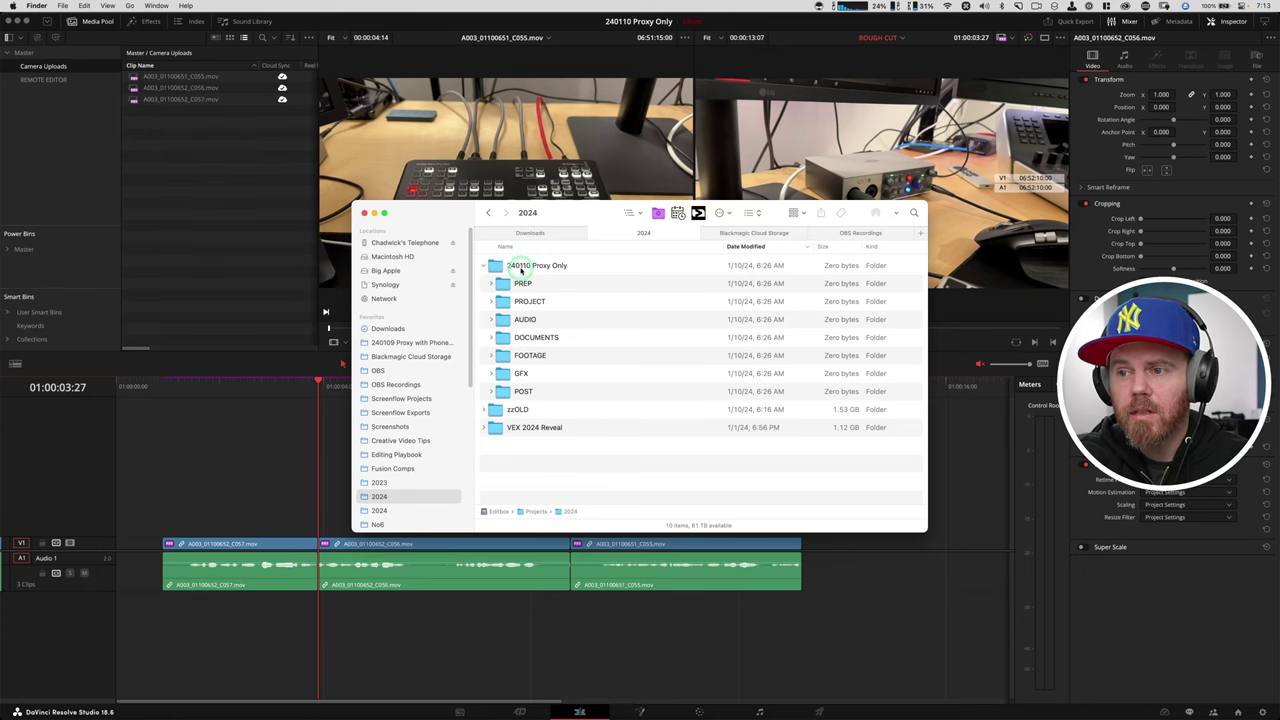
double_click(526, 356)
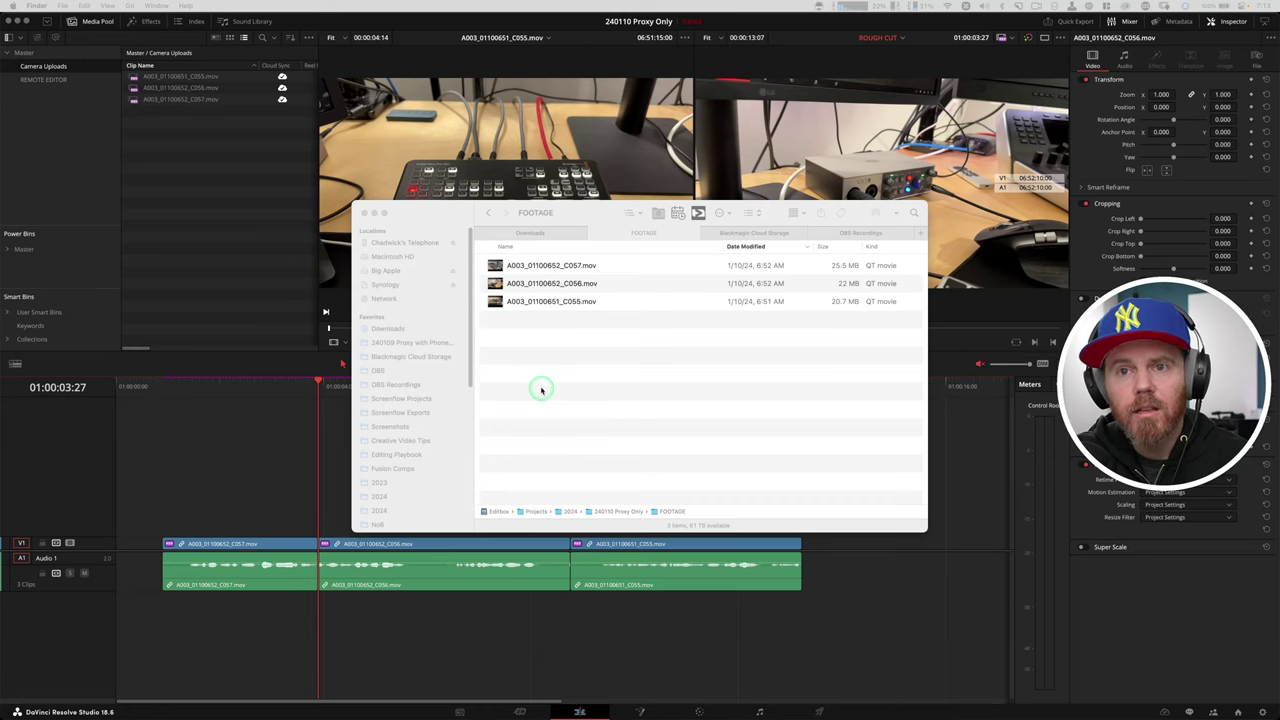
Back in DaVinci Resolve, create a new bin named Originals under Master.
left_click(63, 137)
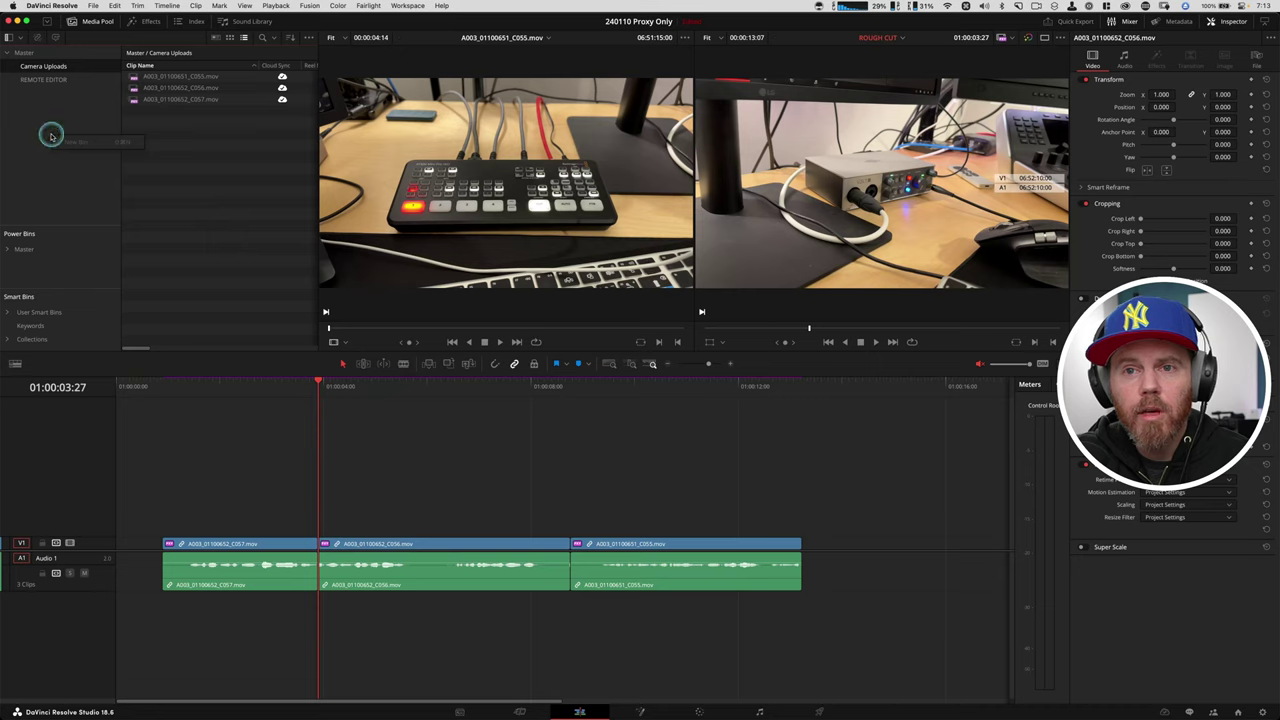
left_click(30, 54)
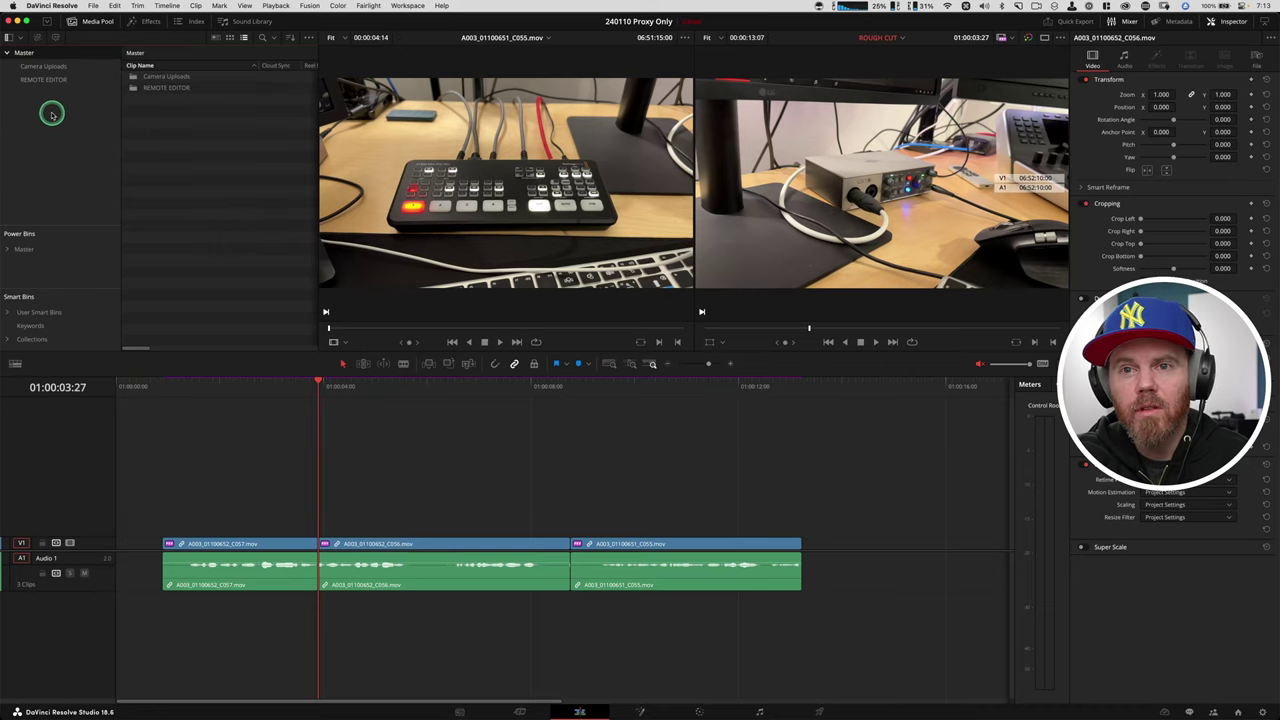
right_click(38, 56)
left_click(99, 97)
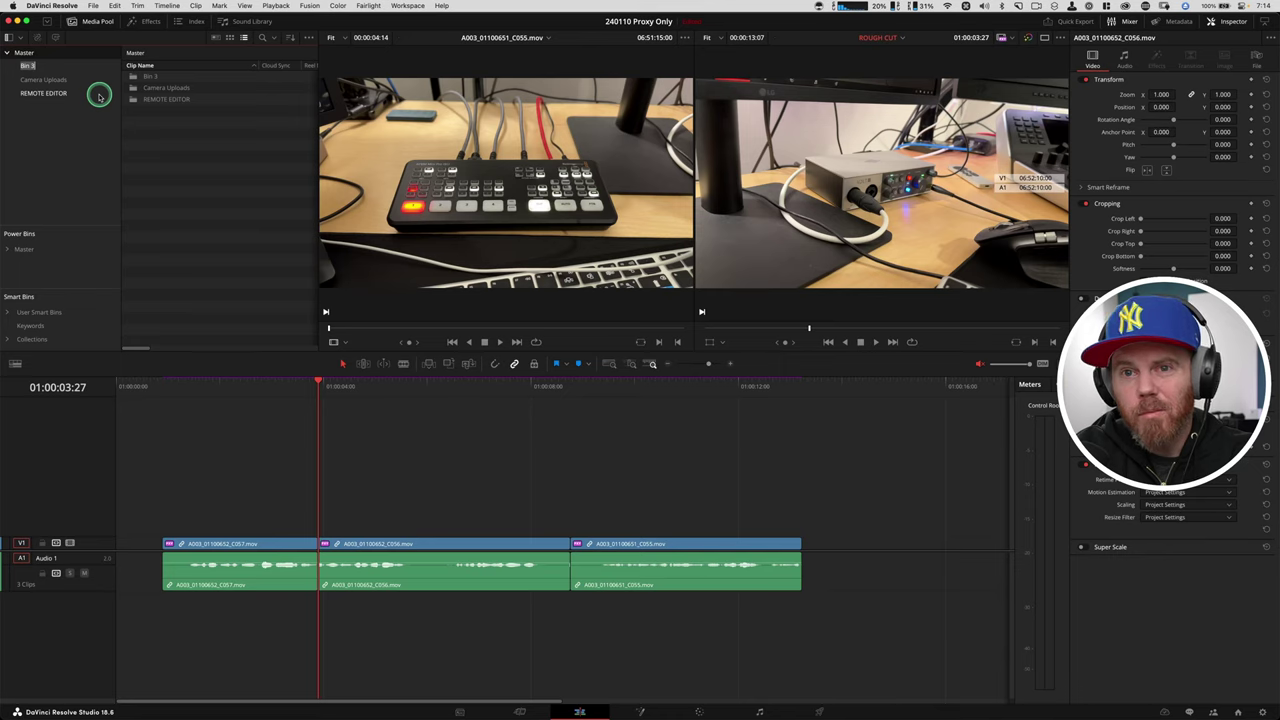
type("Ori")
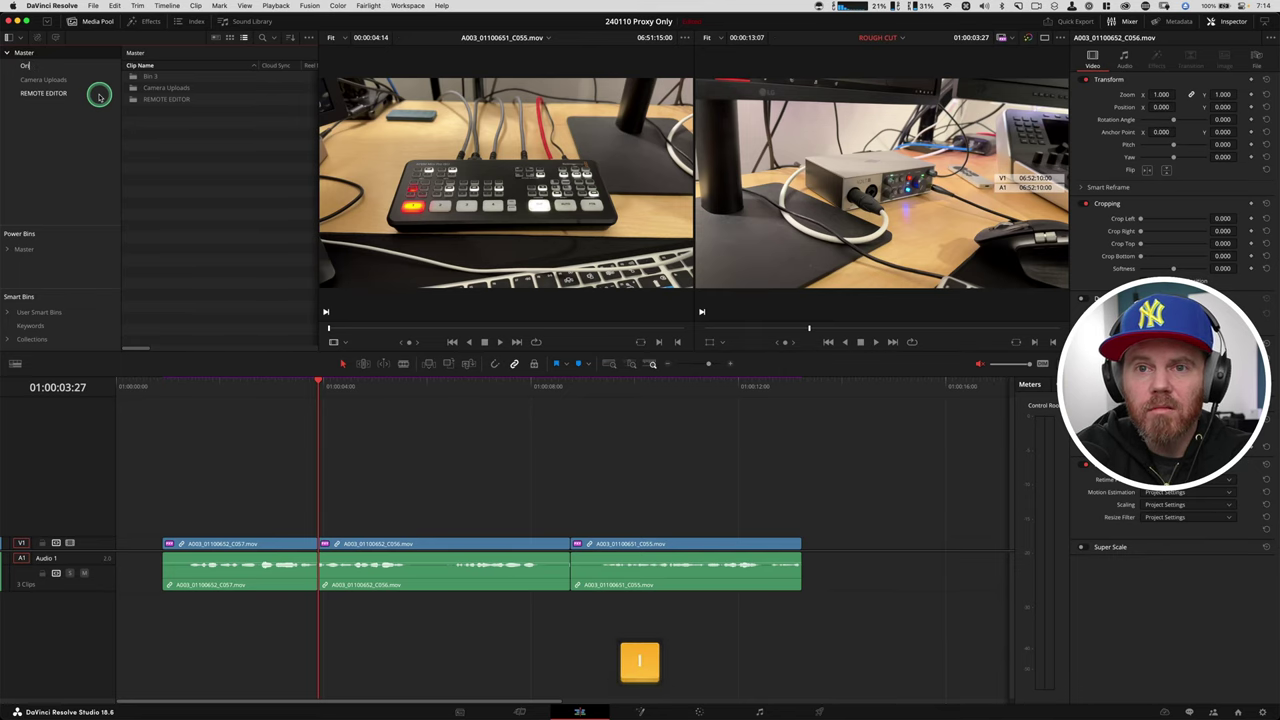
type("ginals")
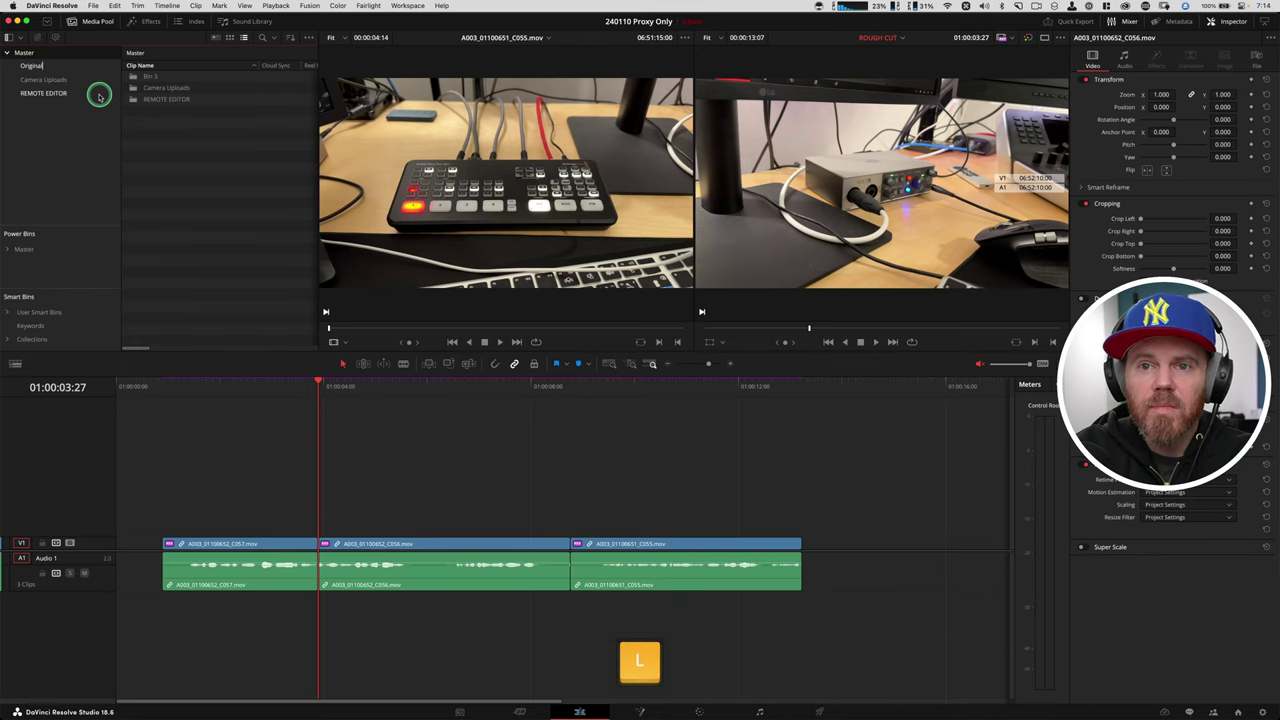
key("Return")
left_click(96, 79)
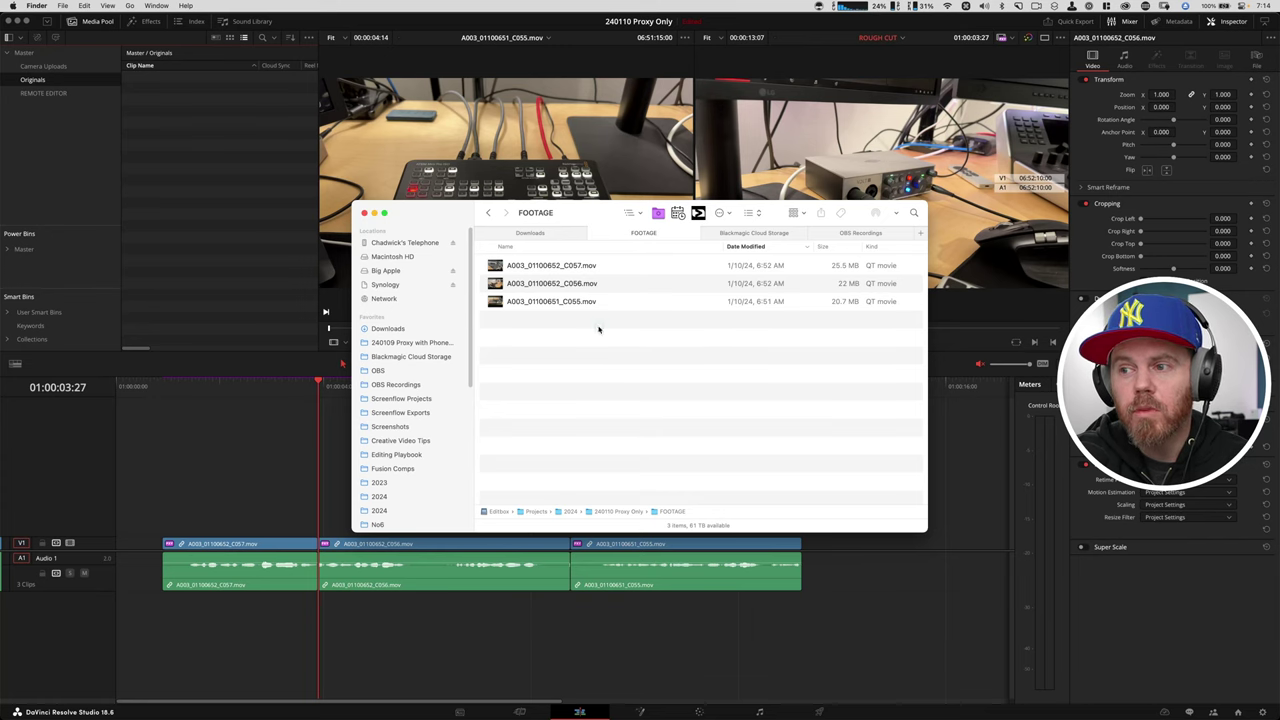
Import the three FOOTAGE clips into Originals and preview C055 and C056 with file details.
left_click_drag(597, 334, 218, 138)
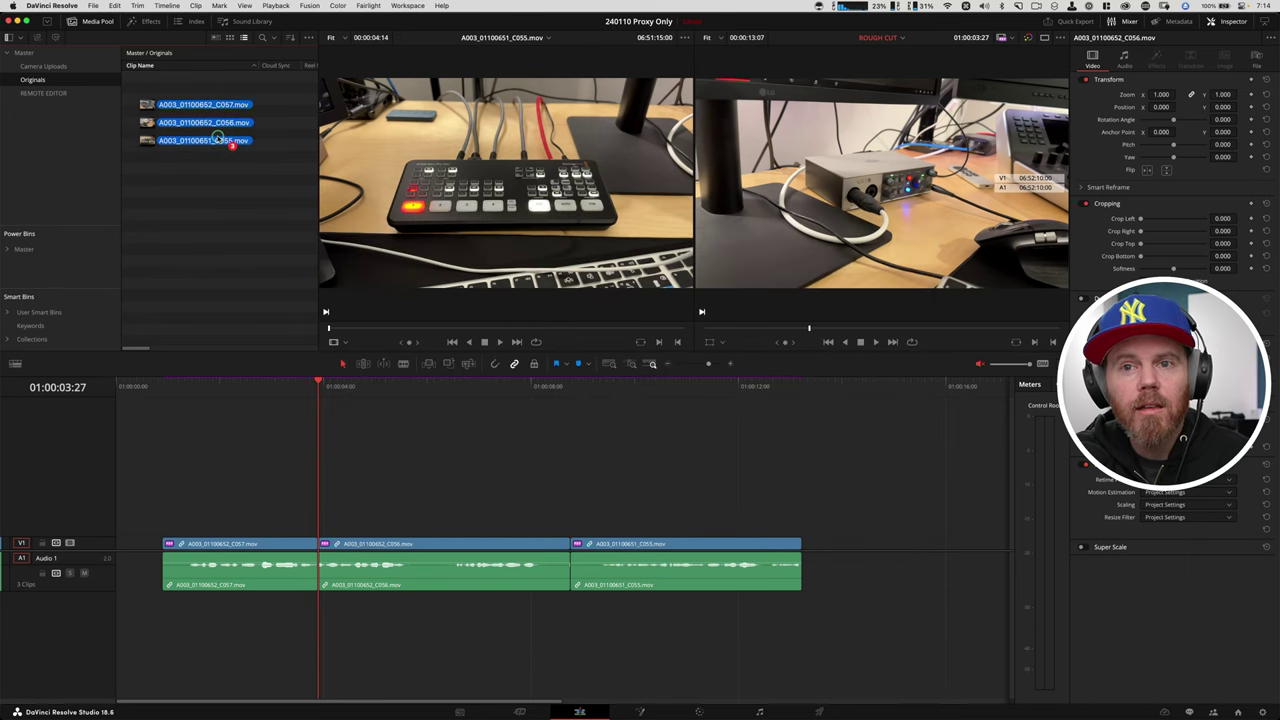
left_click_drag(218, 138, 215, 135)
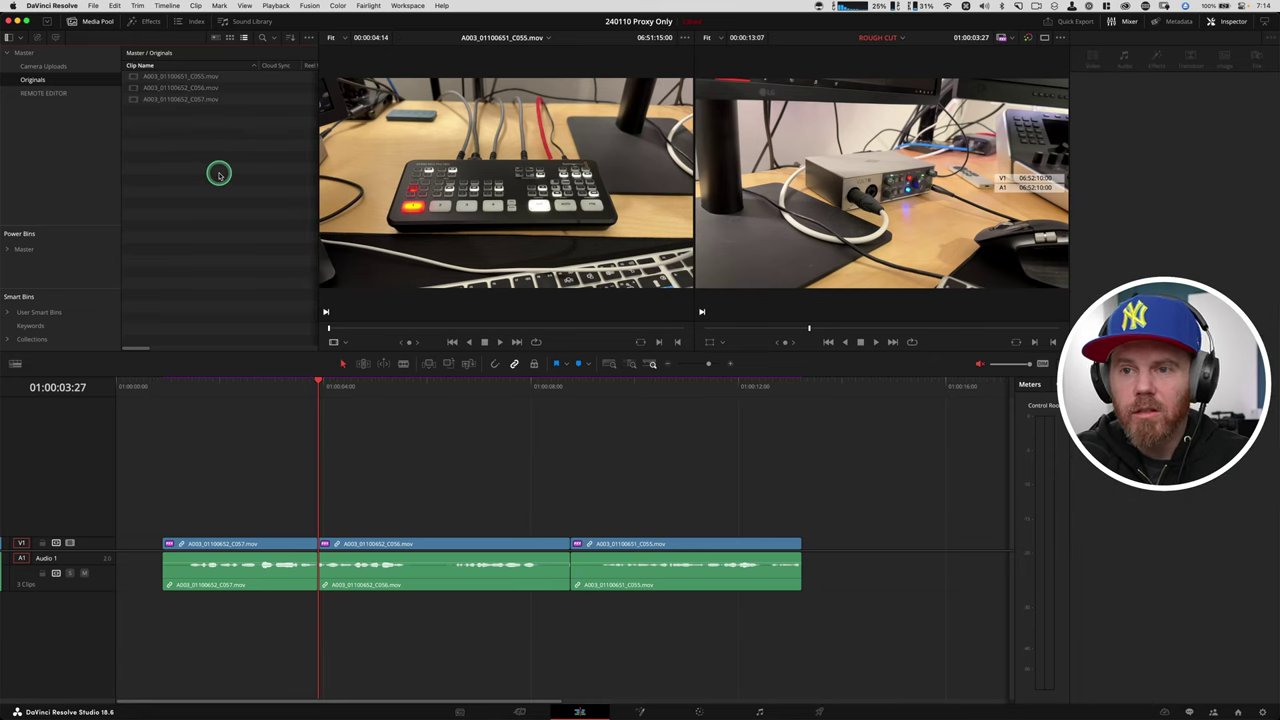
left_click(133, 77)
left_click(133, 87)
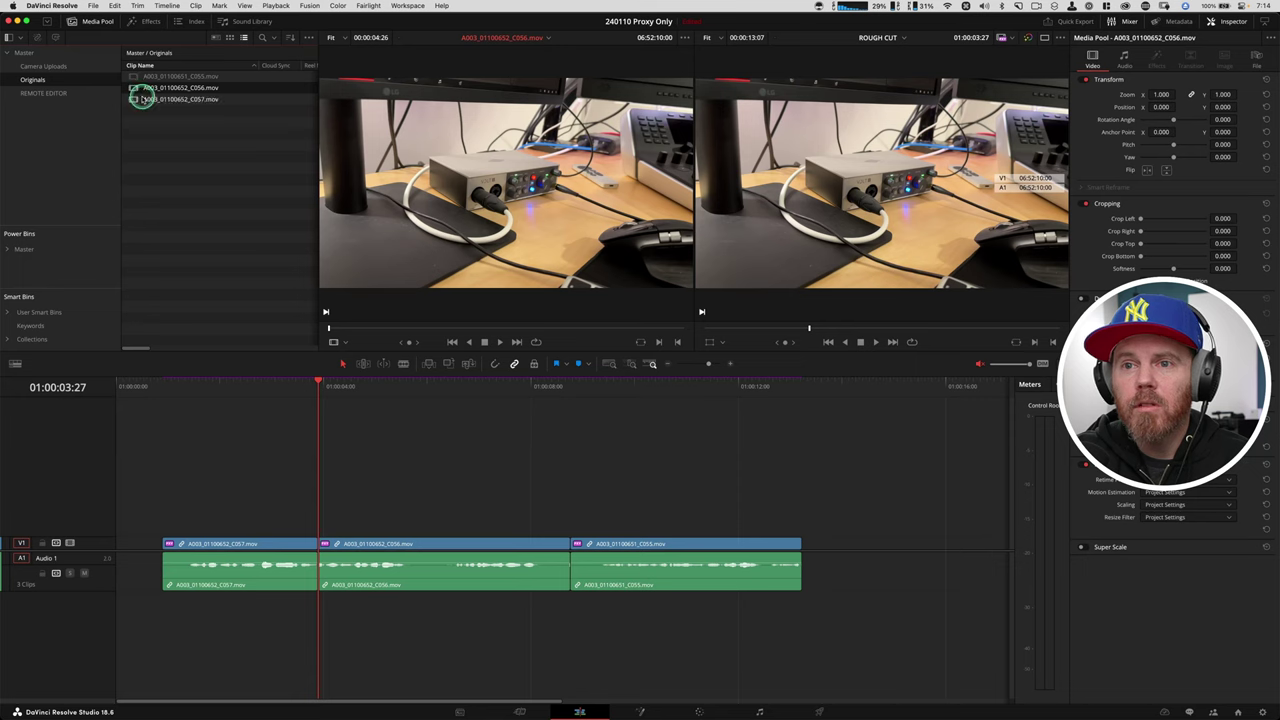
left_click(1248, 62)
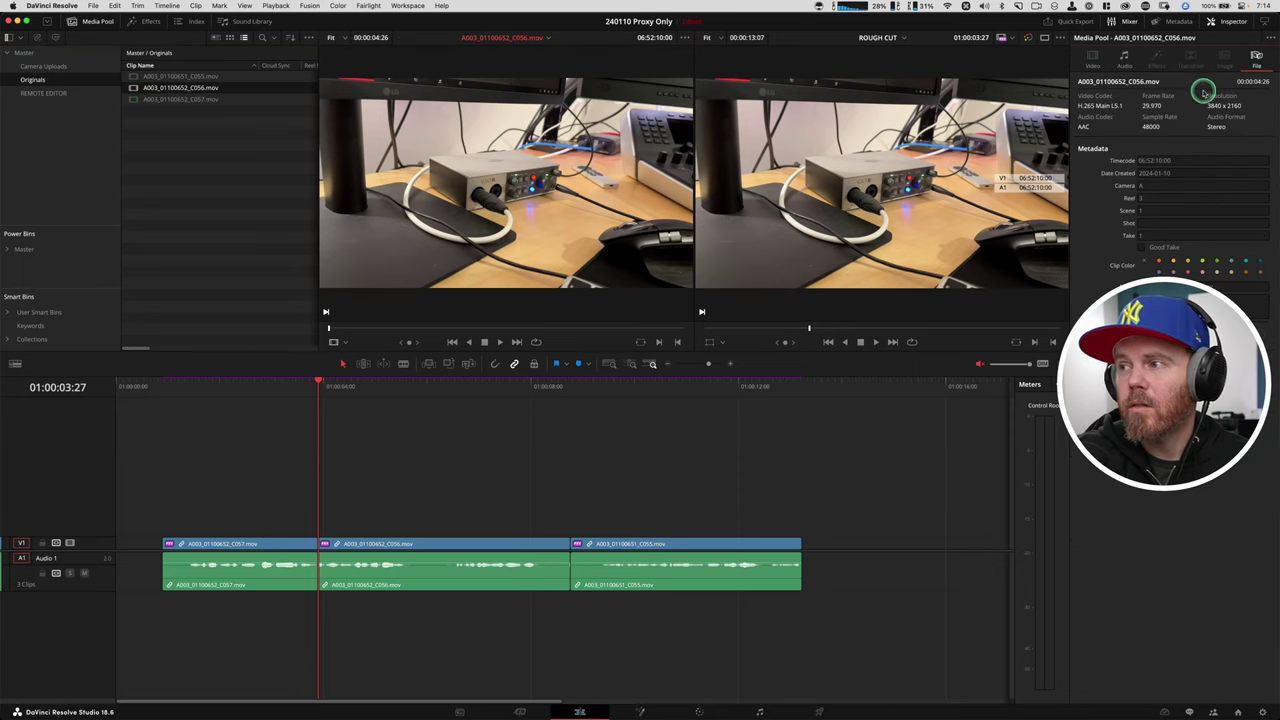
View C056's file details, show the Originals clips as thumbnails, and move the playhead to 01:00:05:04.
left_click(1183, 104)
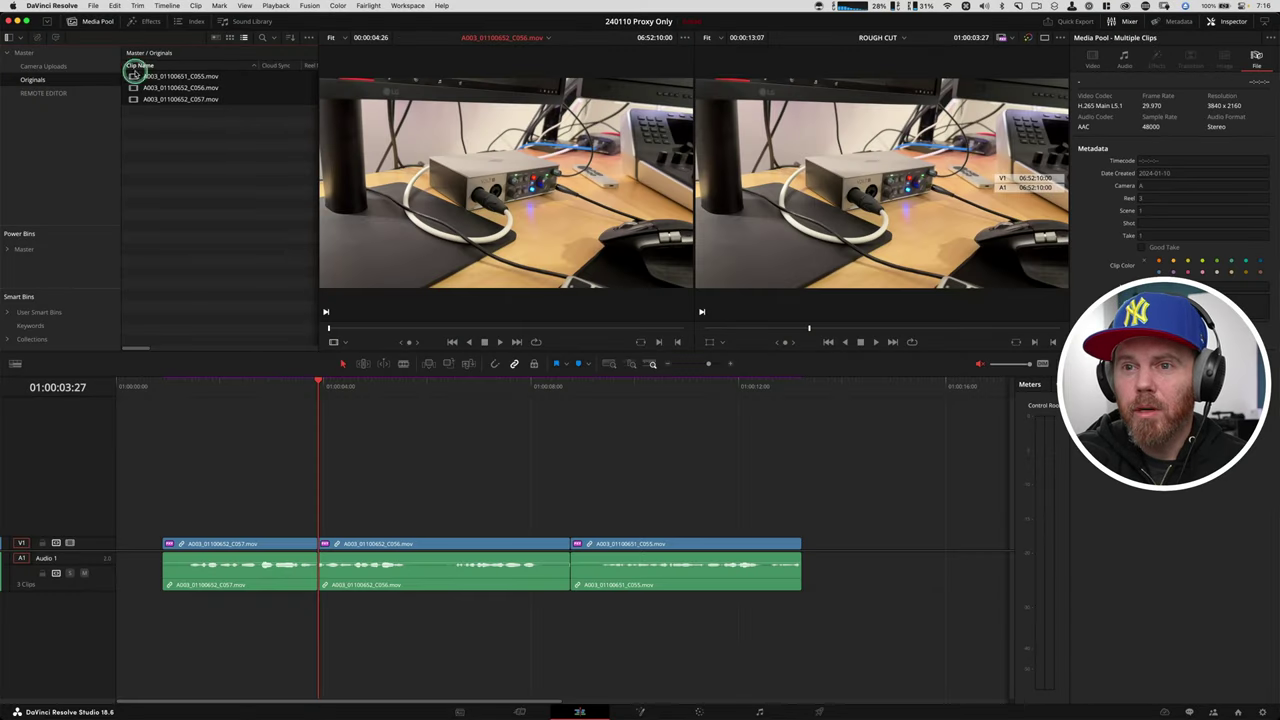
right_click(183, 96)
mouse_move(259, 242)
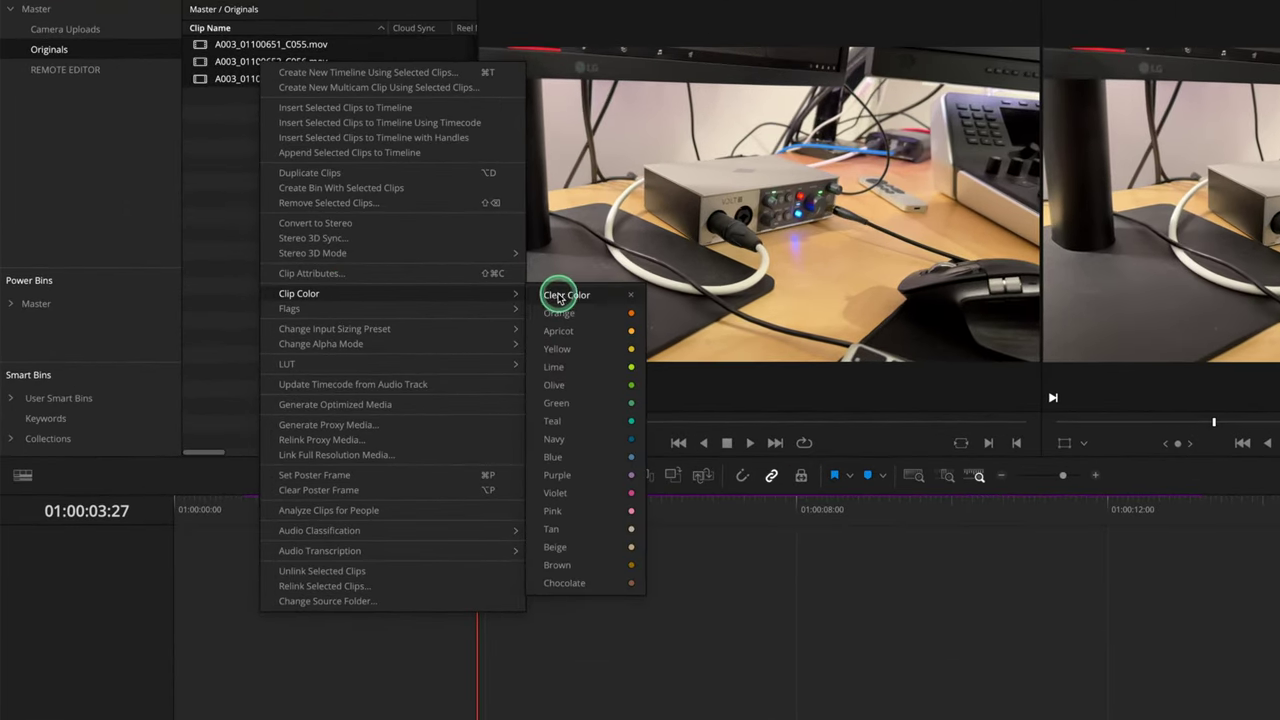
left_click(578, 313)
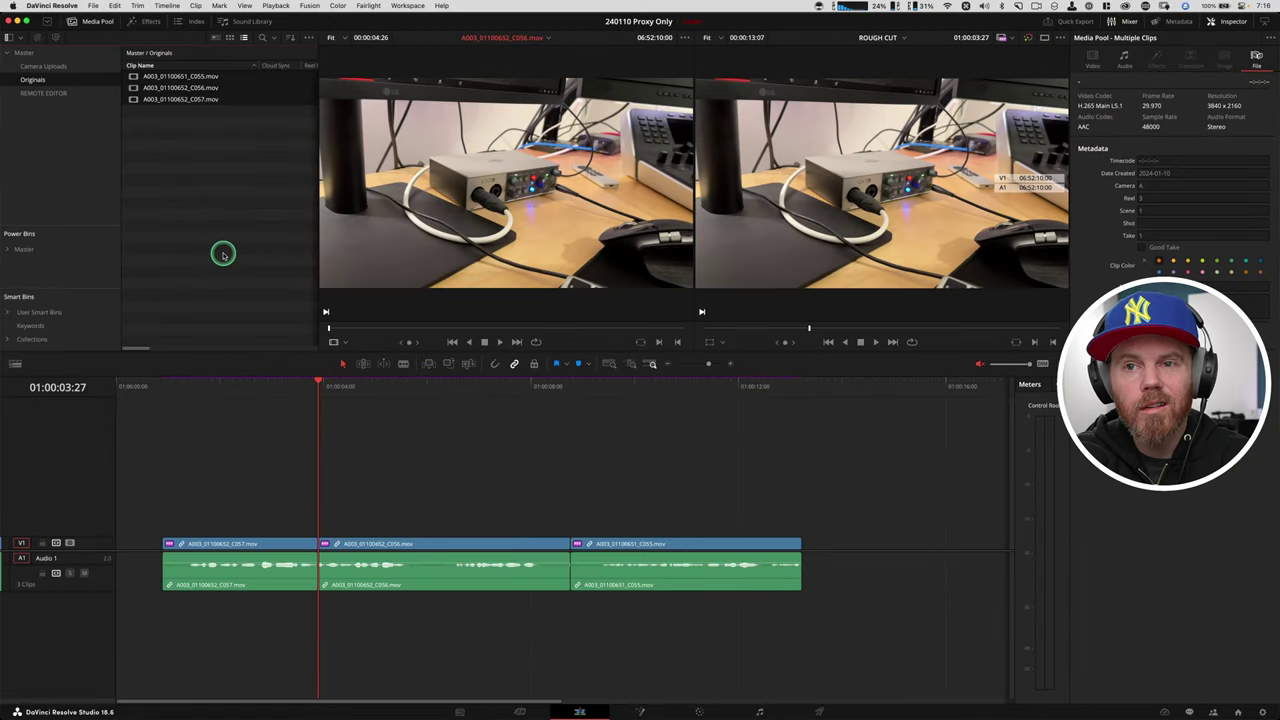
left_click(230, 38)
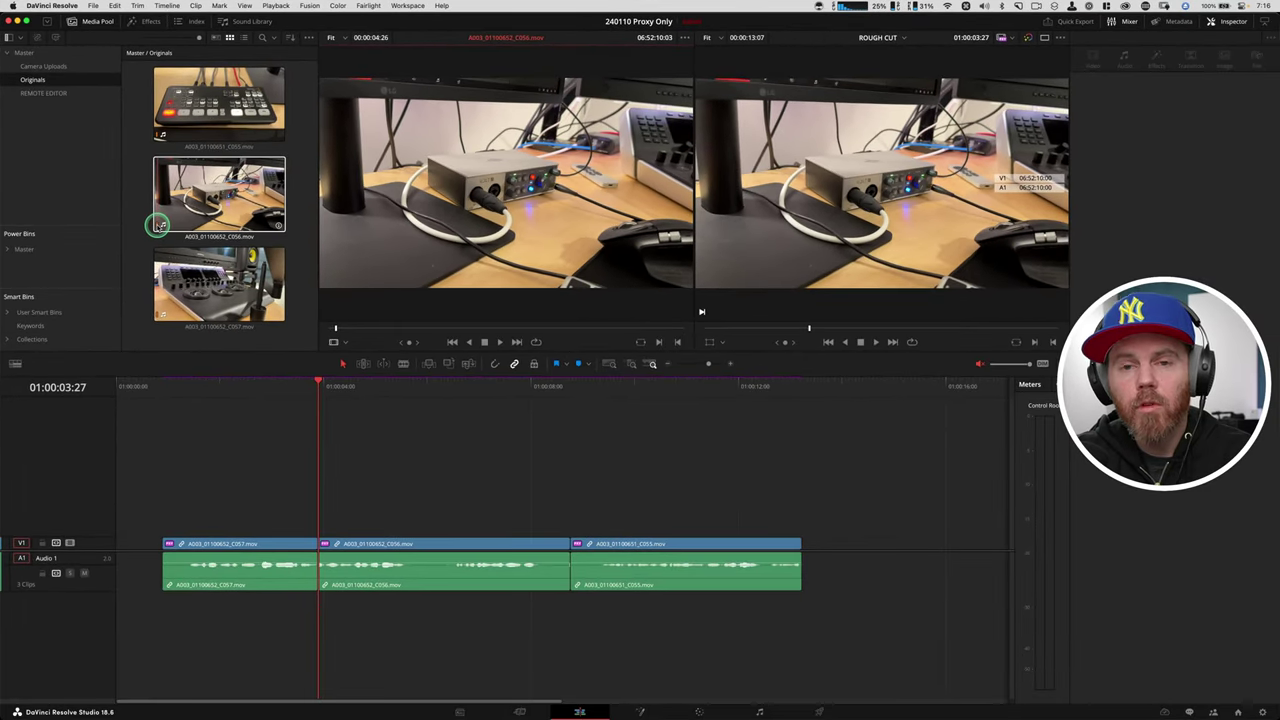
left_click_drag(198, 388, 383, 390)
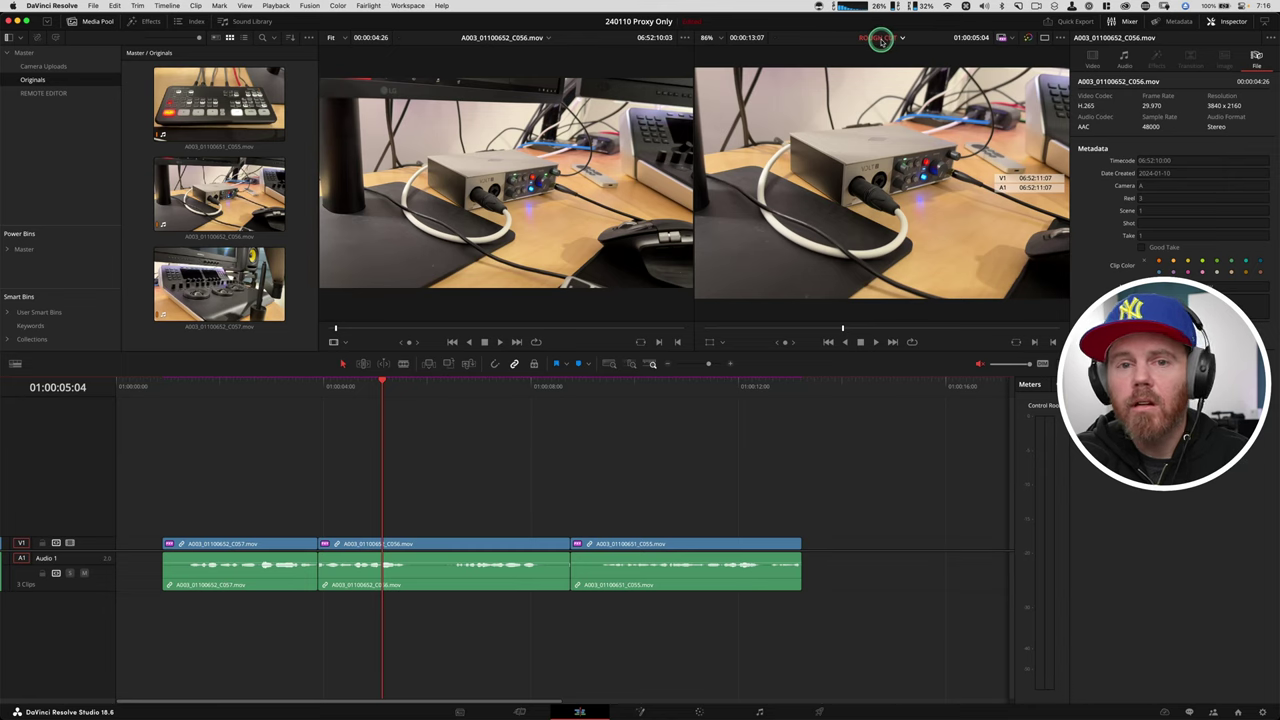
left_click_drag(876, 40, 57, 93)
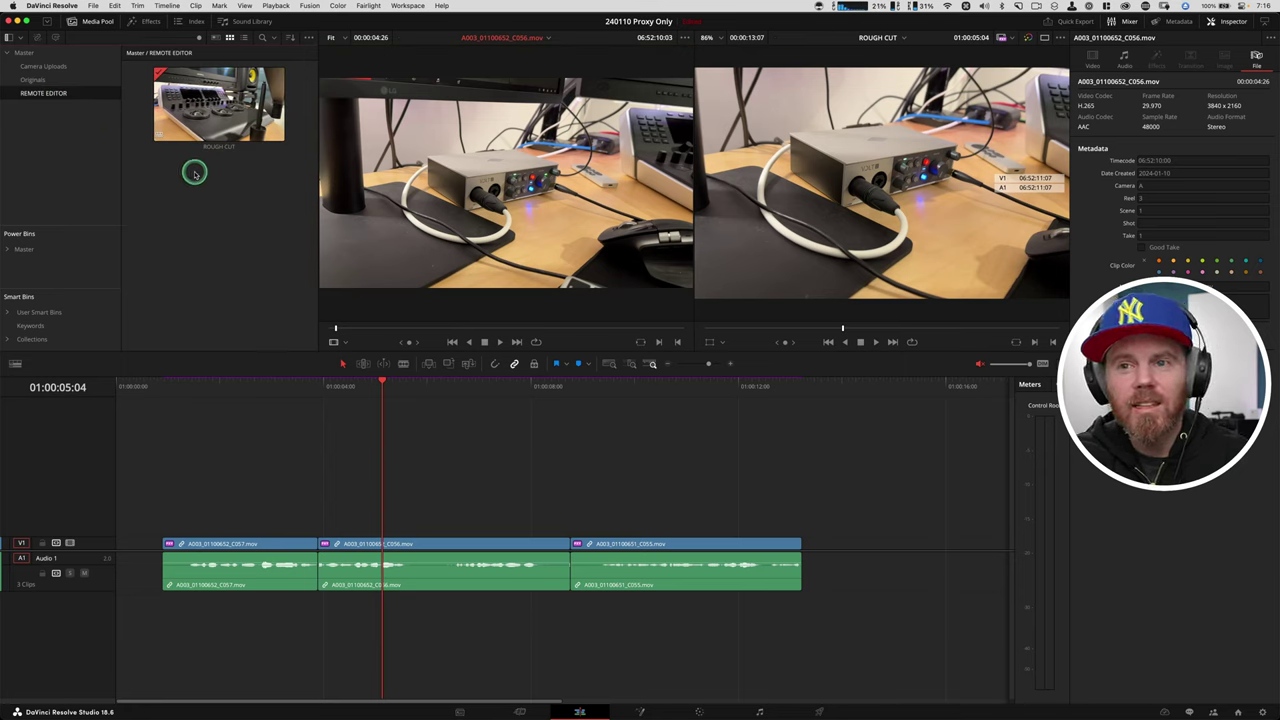
Show REMOTE EDITOR as a list and bring up the ROUGH CUT timeline's options to duplicate it.
left_click(245, 37)
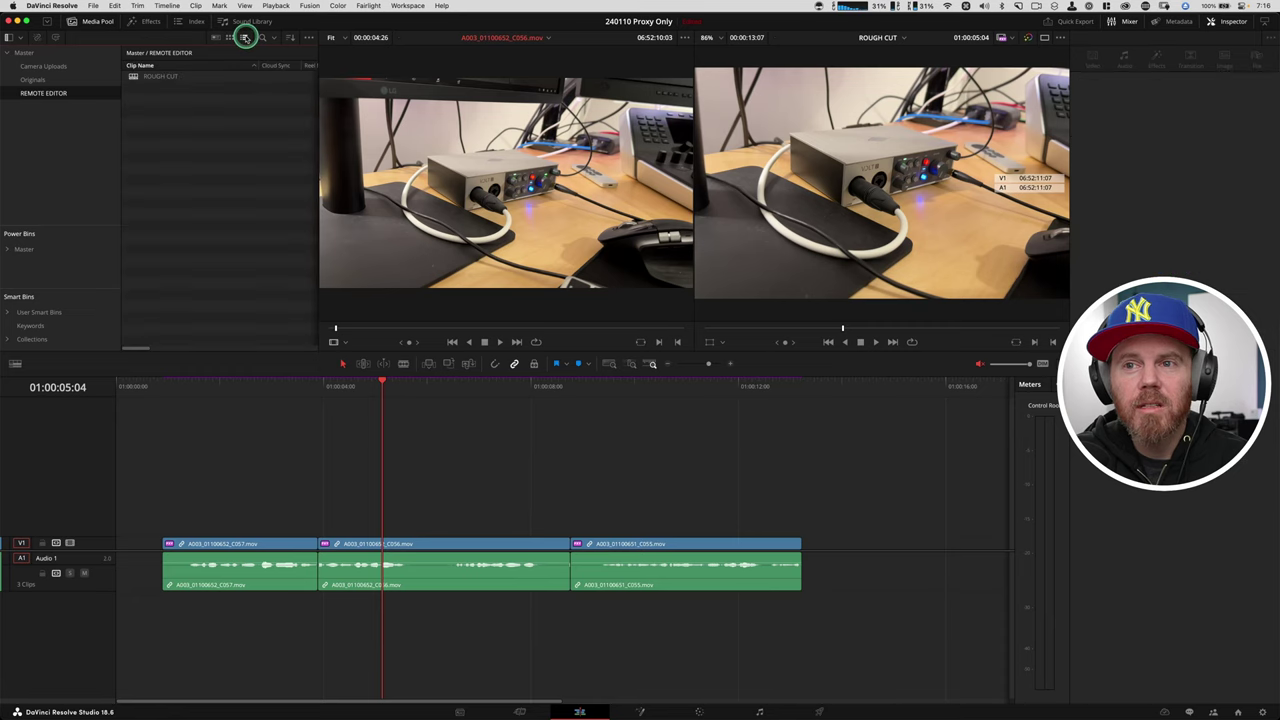
left_click(156, 79)
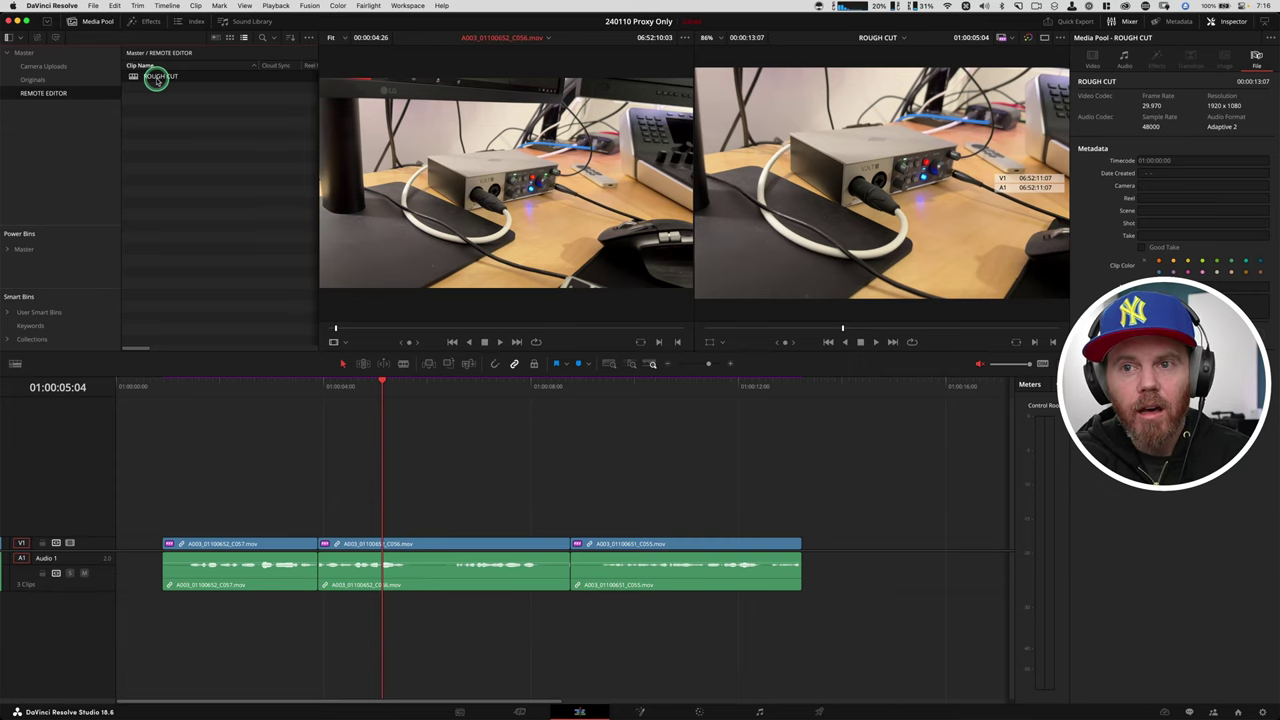
right_click(156, 80)
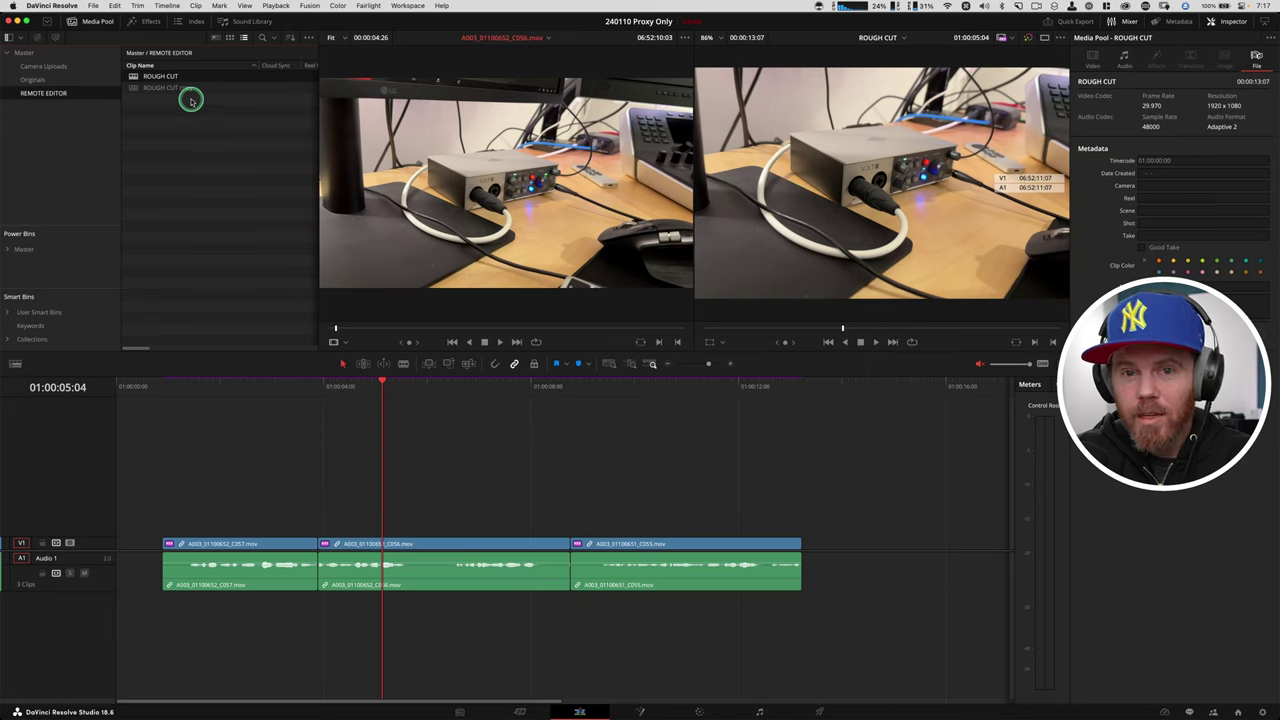
Rename the ROUGH CUT copy timeline to 'online finsh master really done last one final'.
left_click(166, 89)
left_click(165, 88)
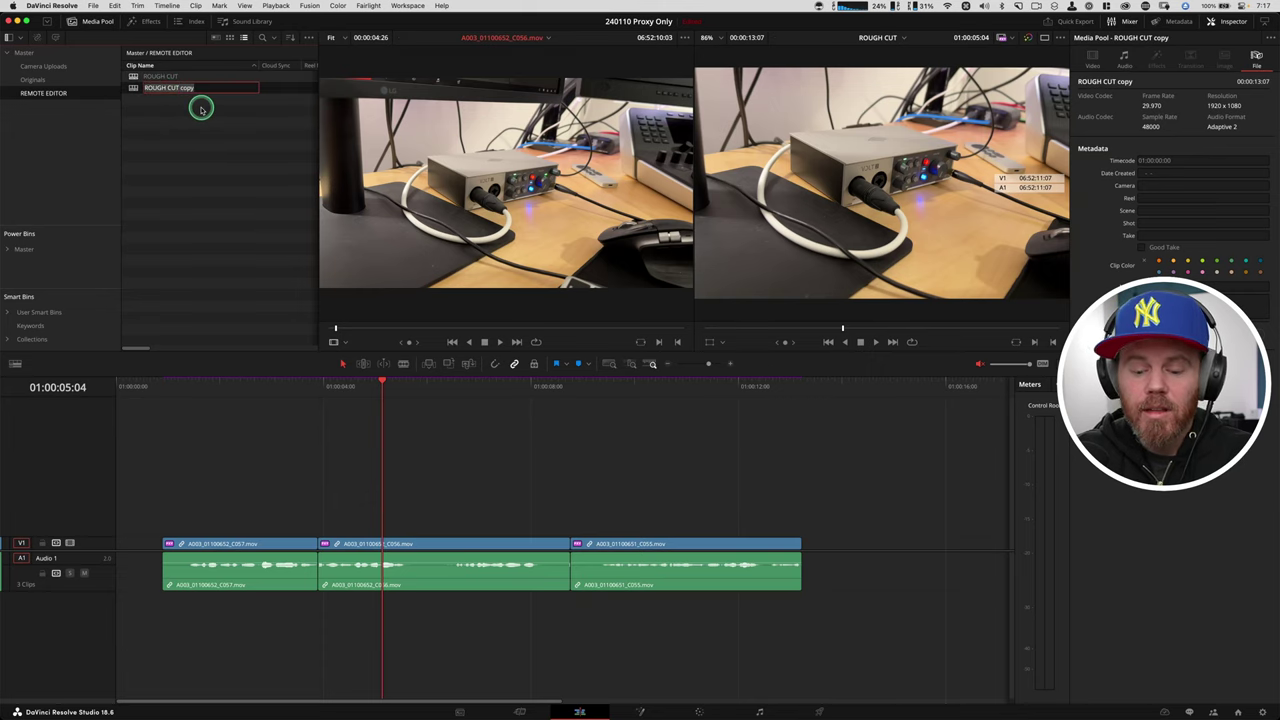
type("on")
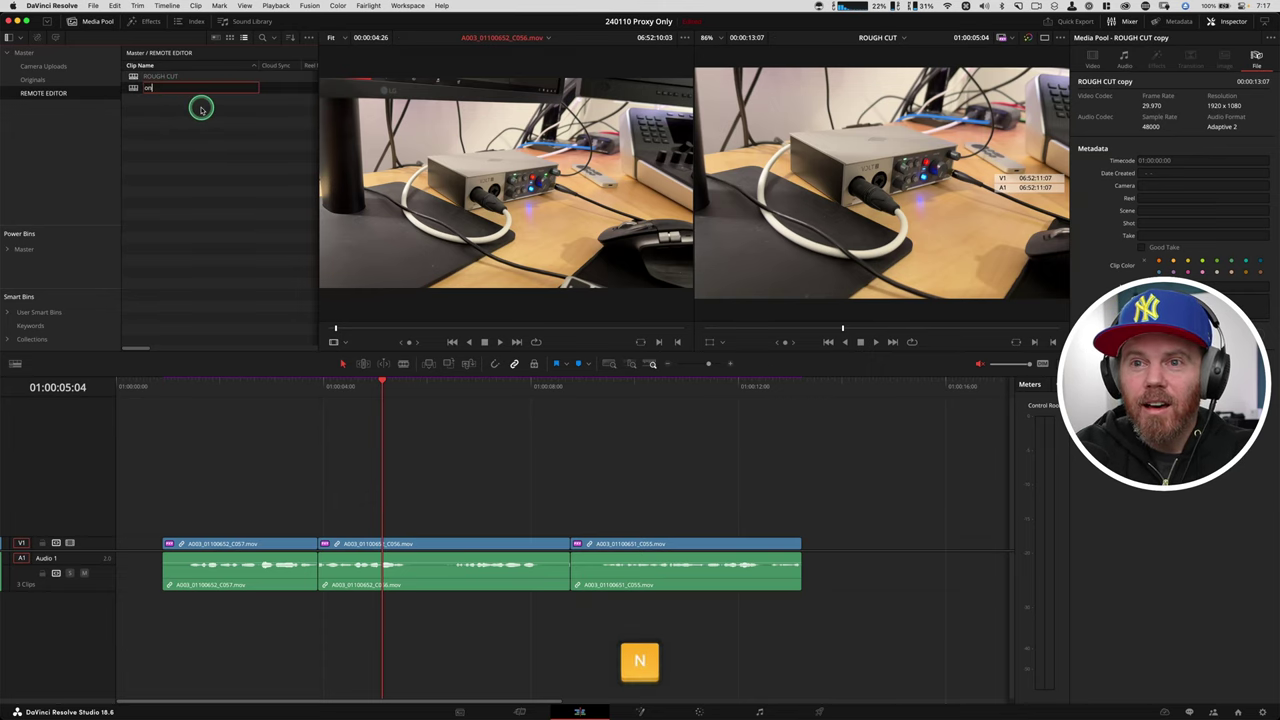
type("line finsh master re")
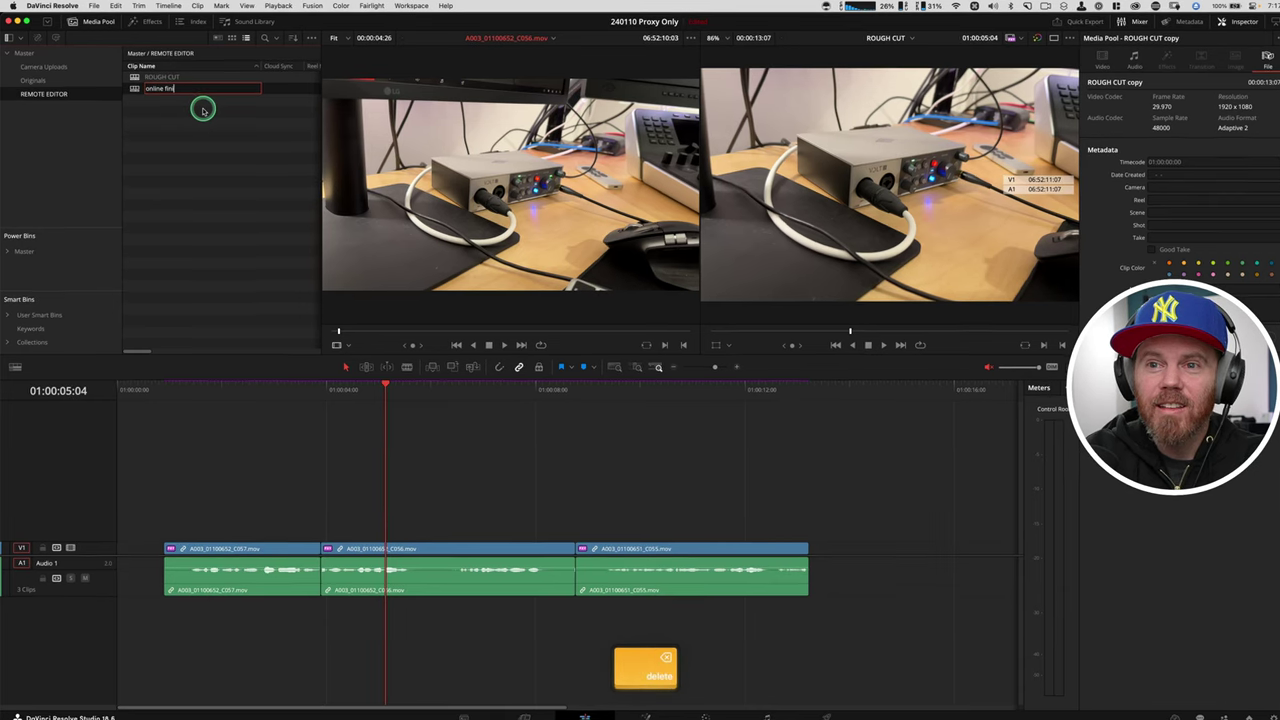
type("all")
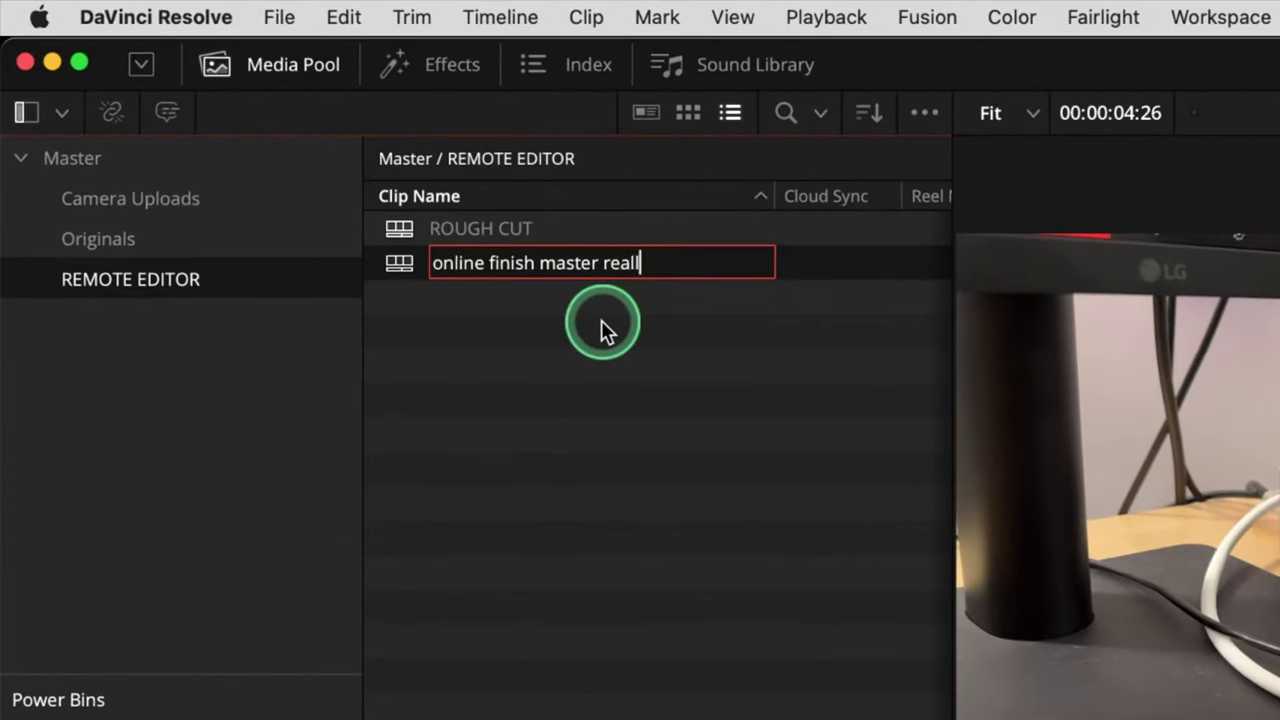
type("y done last one")
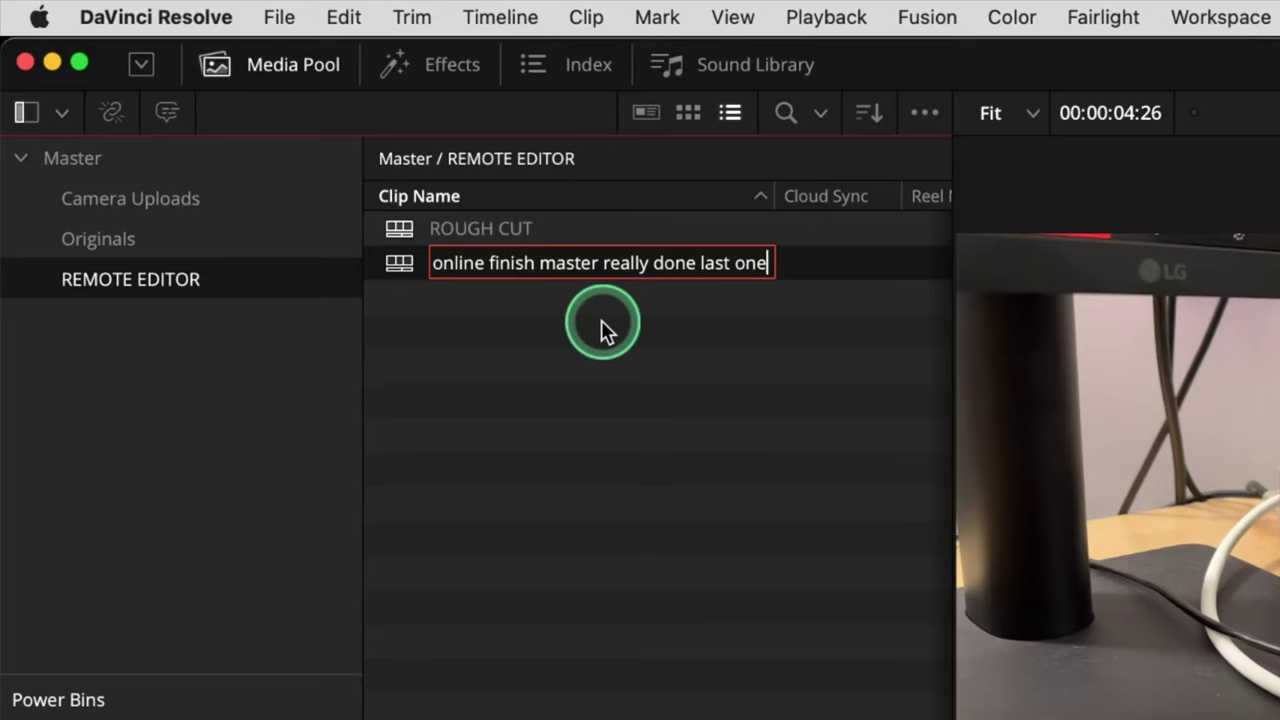
type(" final")
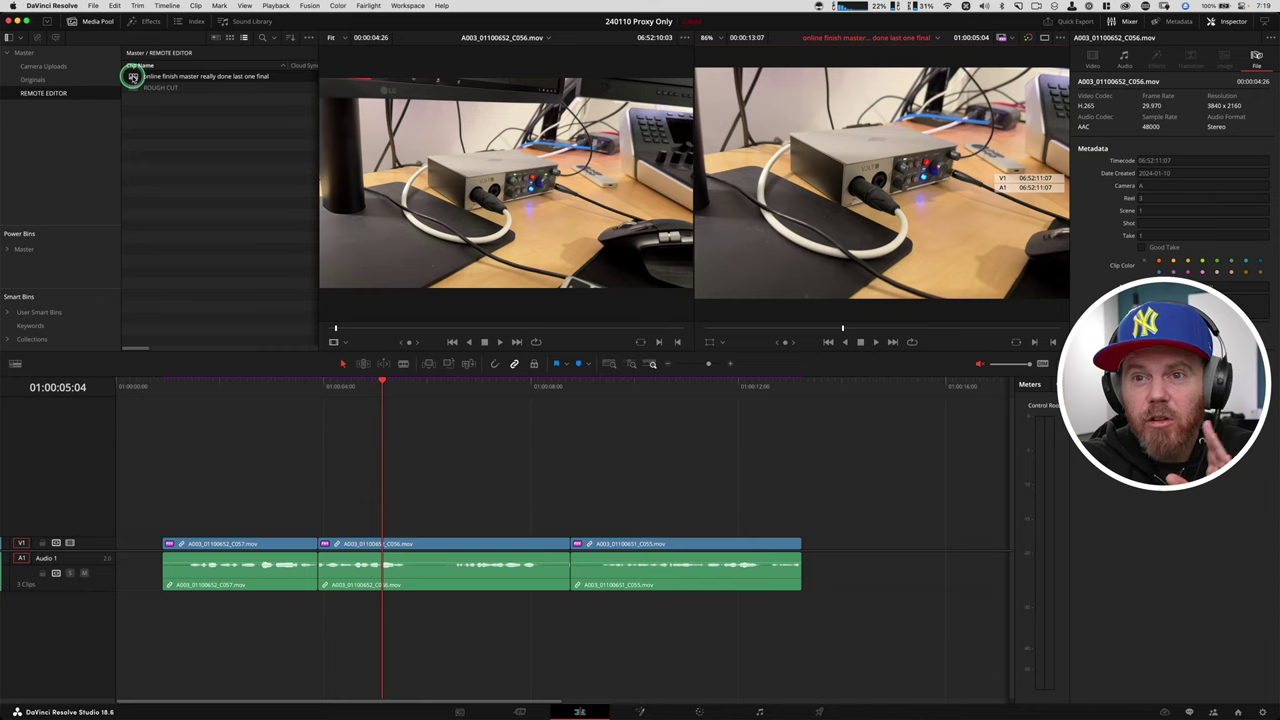
Open the renamed timeline, select its clips, and disable Conform Lock Enabled for C056.
left_click(865, 43)
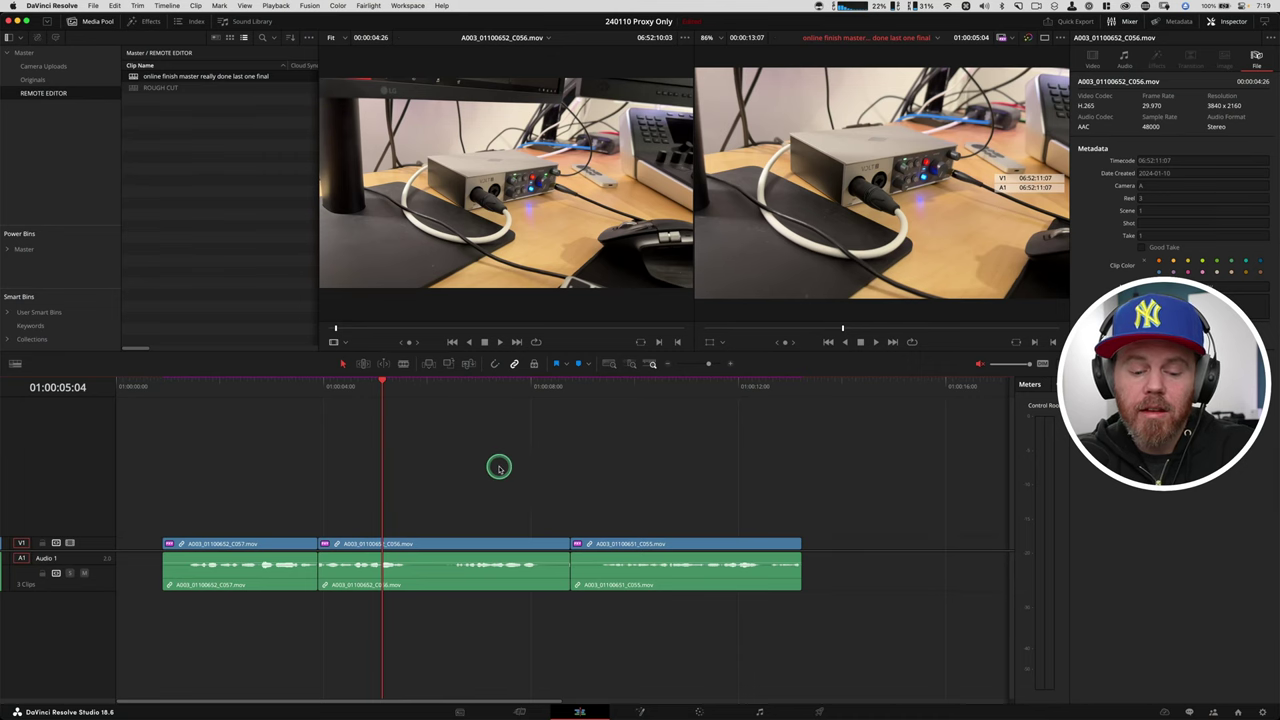
key("super+a")
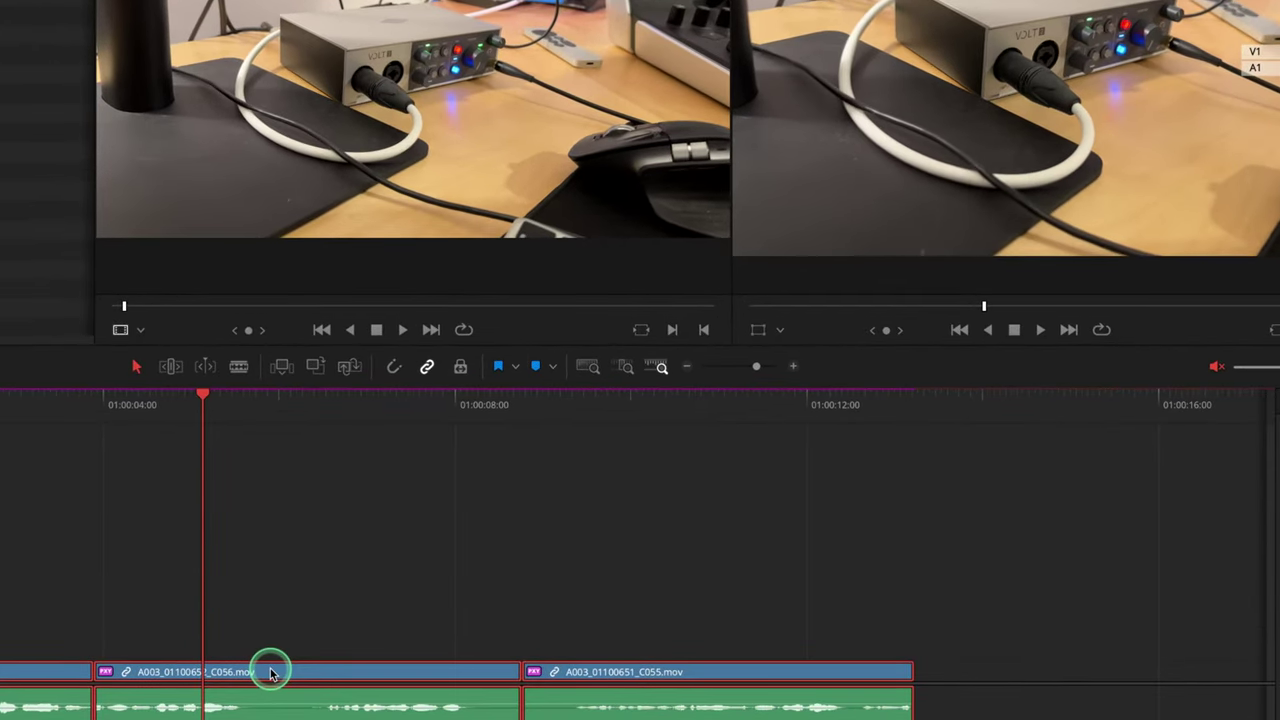
right_click(422, 543)
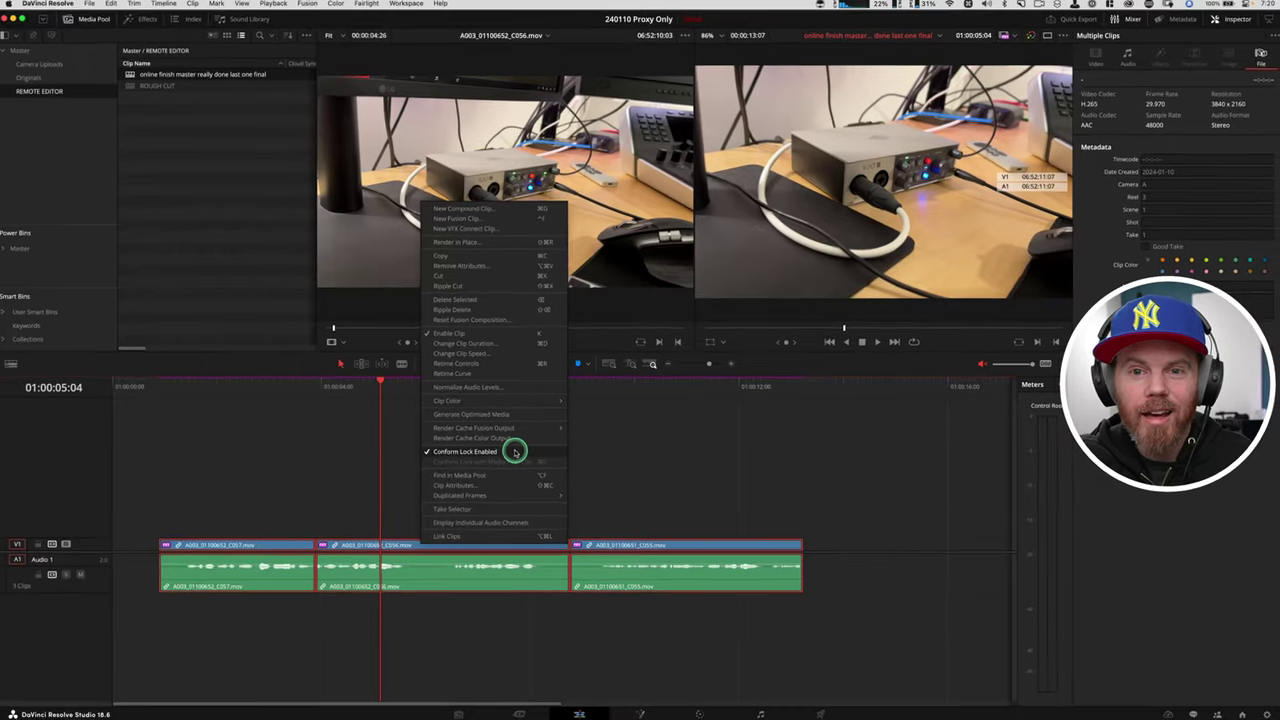
left_click(430, 515)
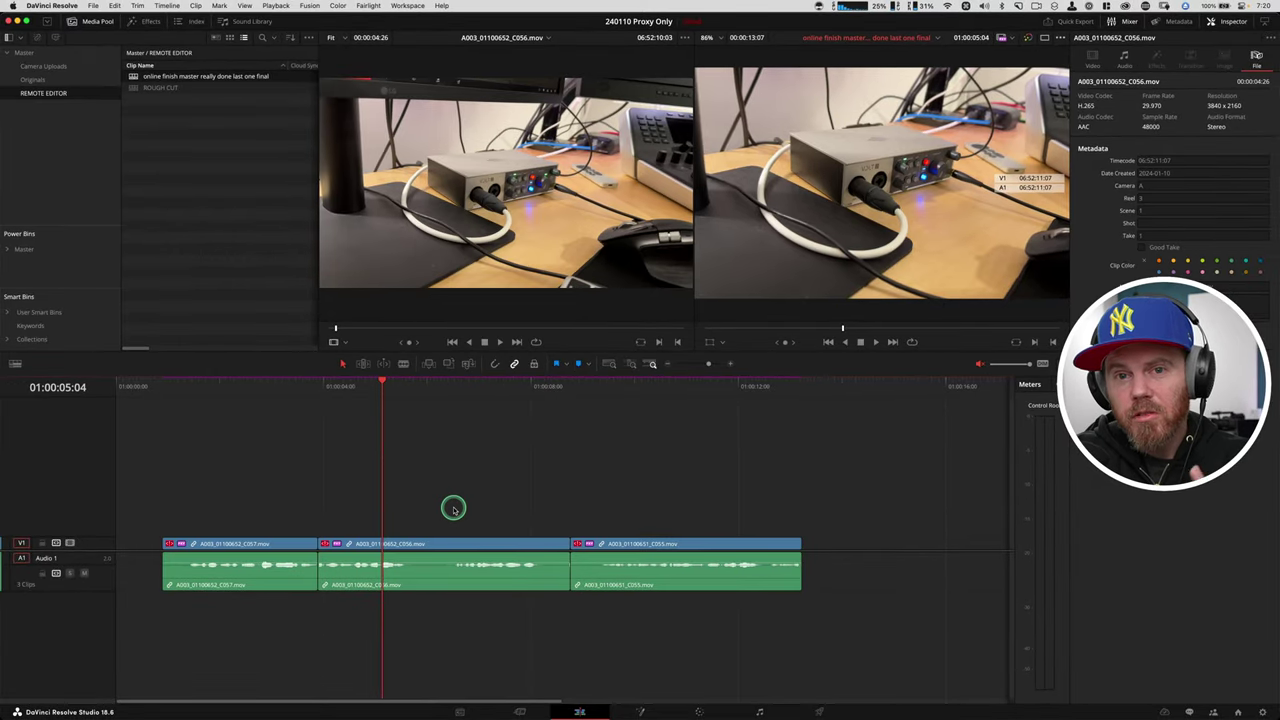
scroll(420, 496, "up", 2)
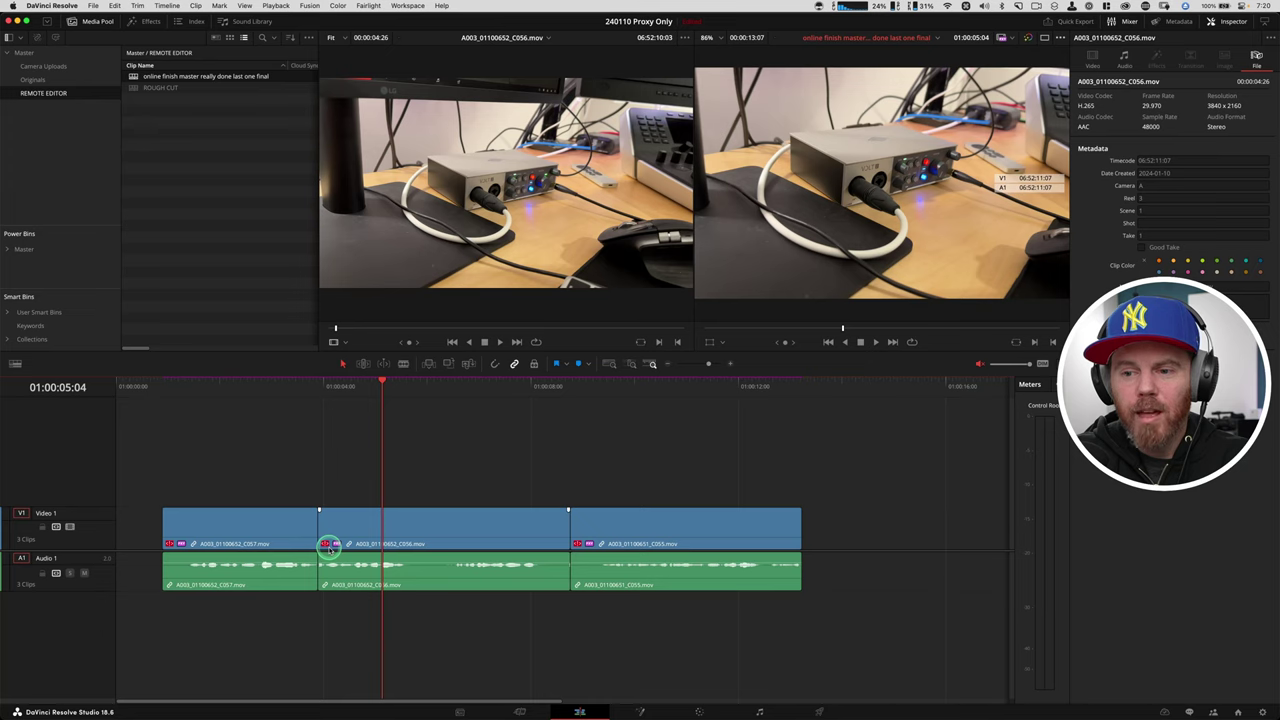
key("ctrl")
scroll(328, 545, "up", 5)
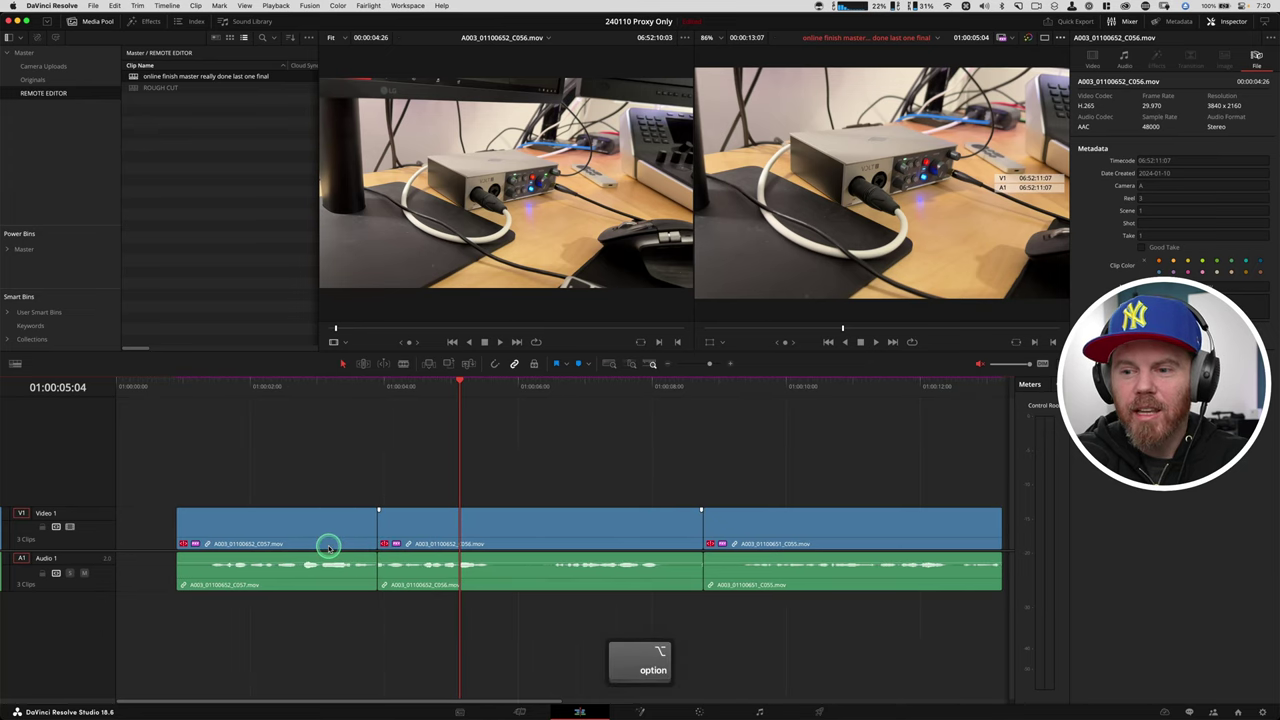
key("alt")
scroll(424, 548, "up", 2)
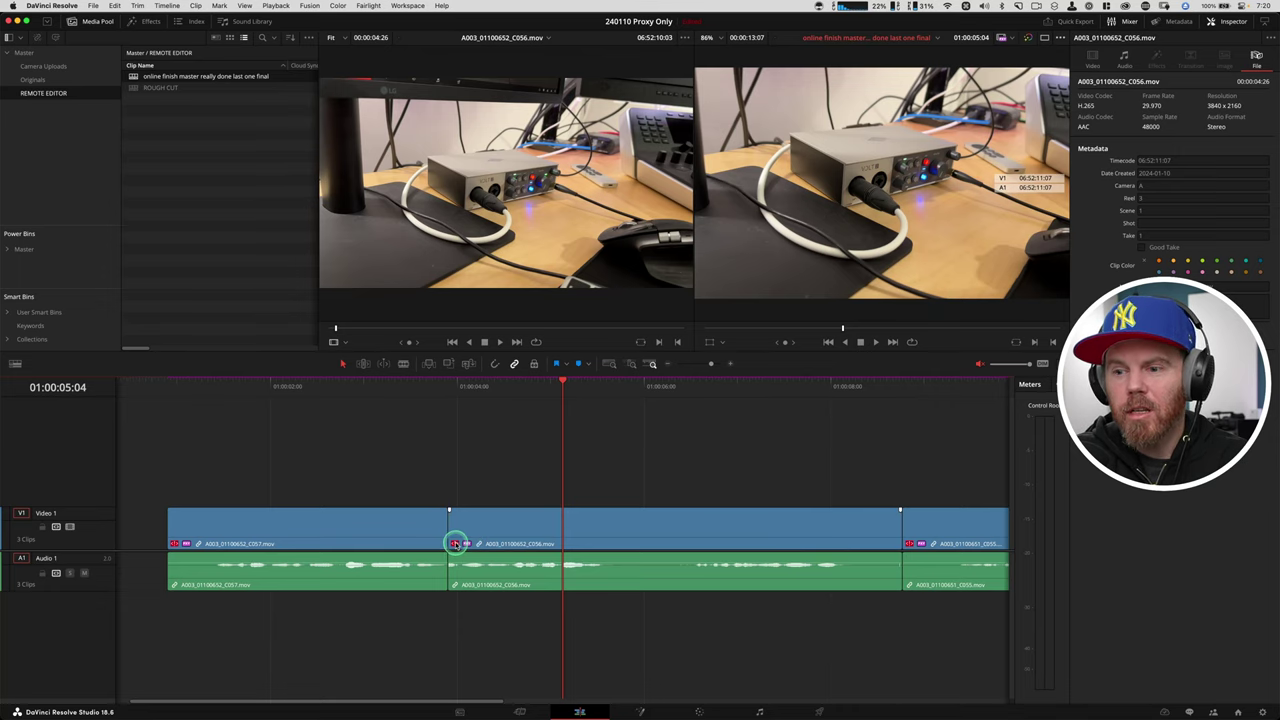
left_click(455, 543)
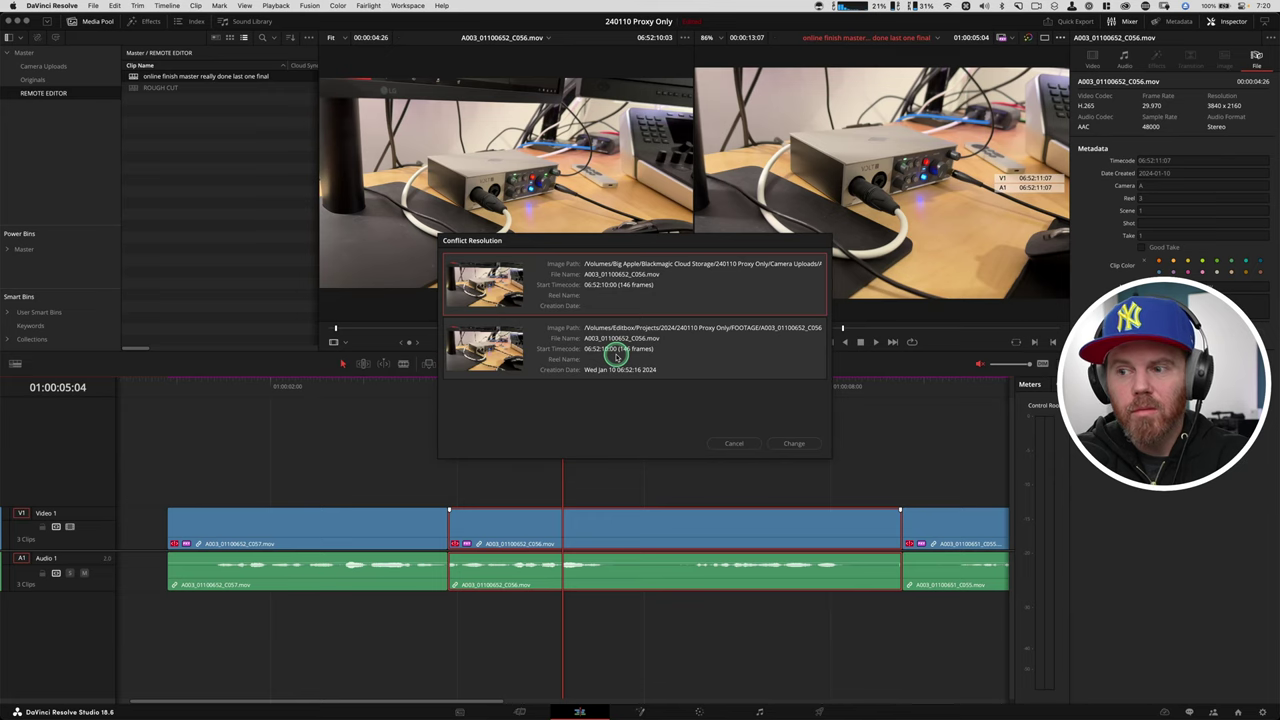
left_click(617, 354)
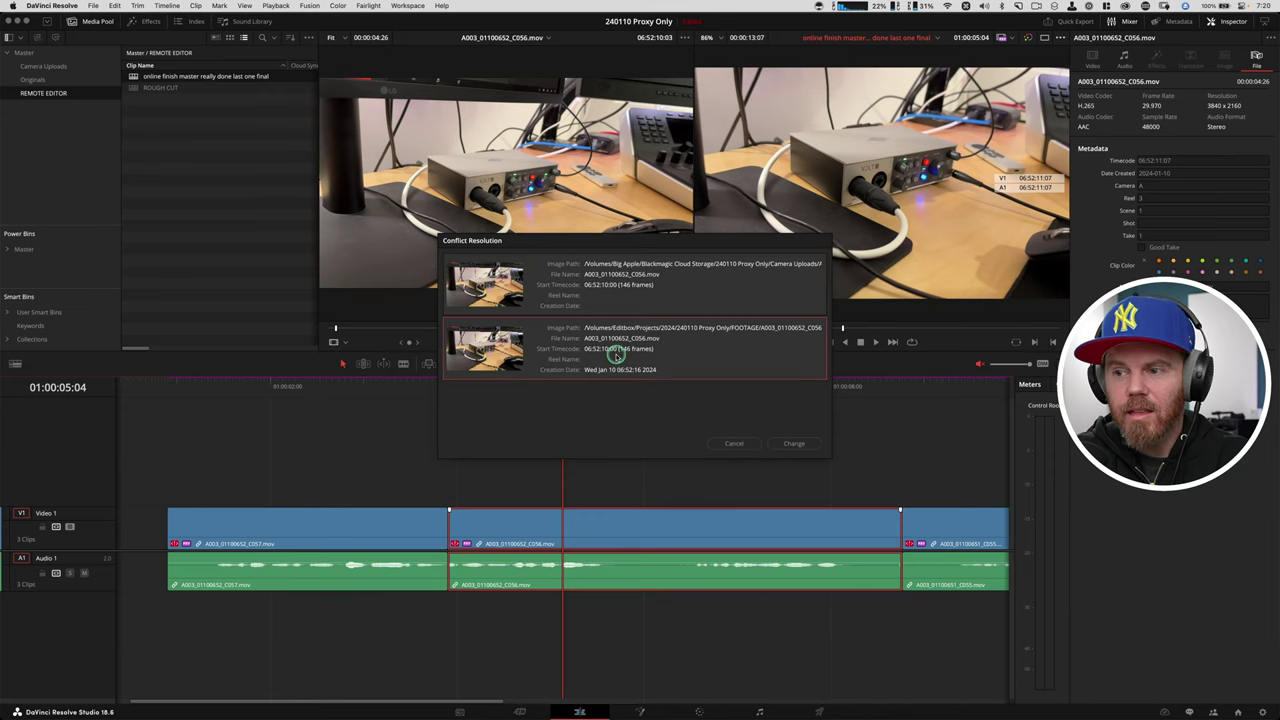
left_click(797, 445)
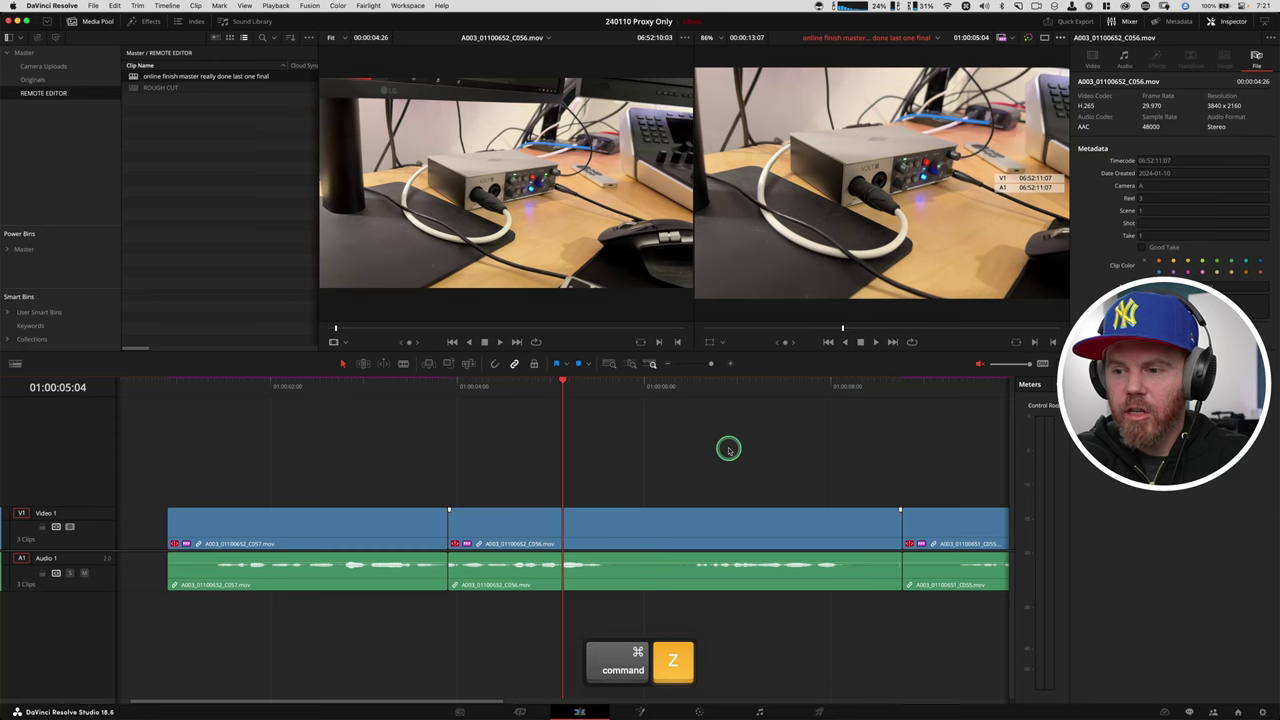
key("shift+z")
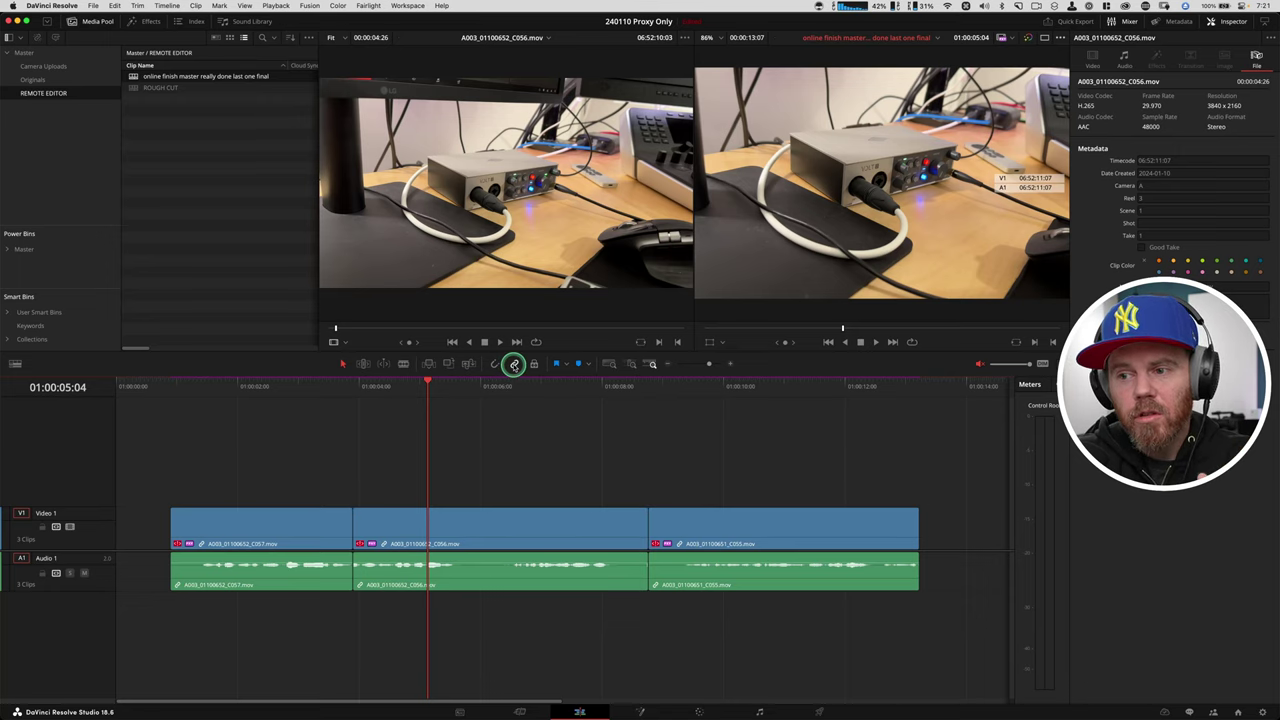
Select C057, C056 and C055 and copy them up onto a new Video 2 track.
left_click_drag(780, 465, 308, 441)
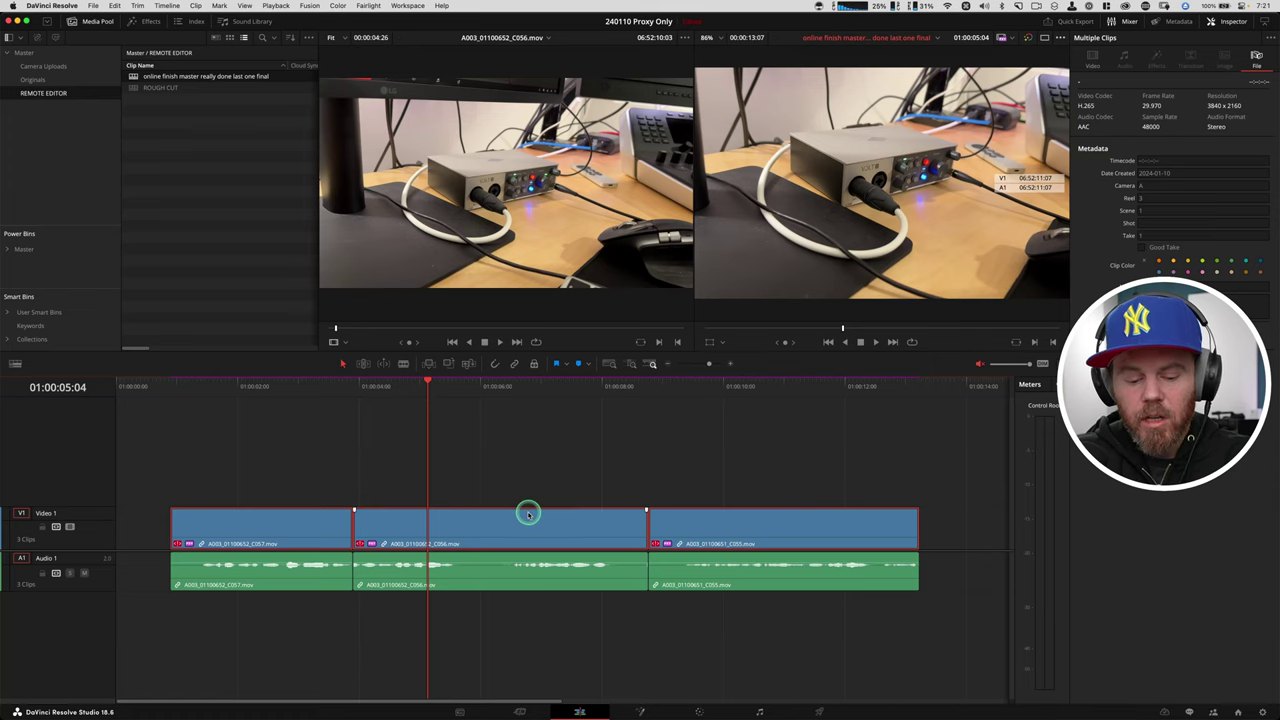
left_click_drag(533, 532, 530, 492, "alt+shift")
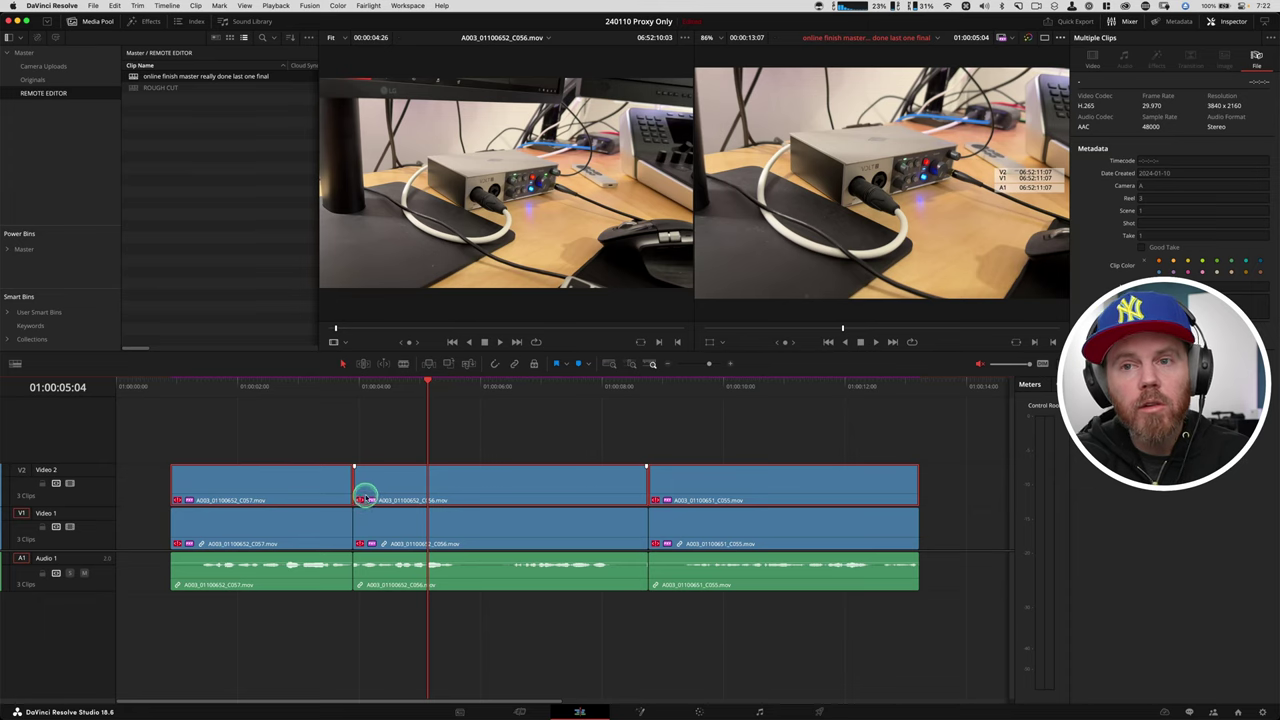
Reconform the online finish master timeline's selected clips from the Originals bin only.
left_click(148, 100)
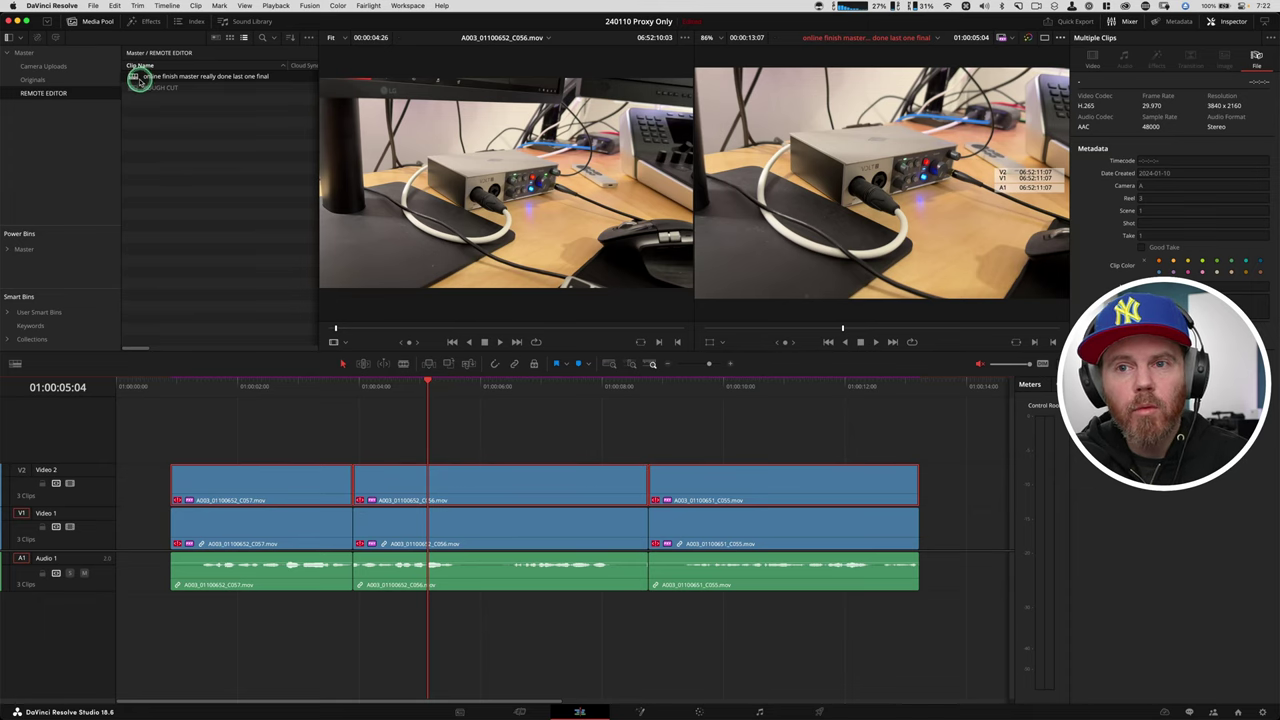
right_click(133, 77)
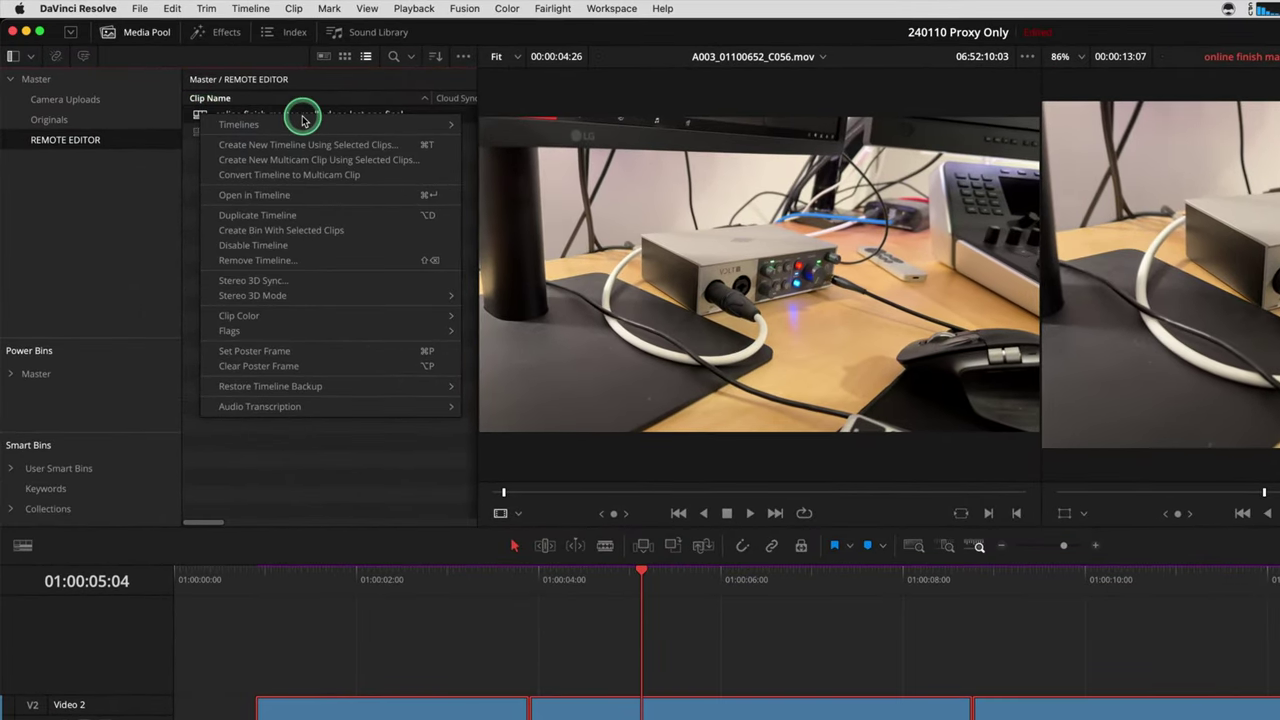
mouse_move(304, 118)
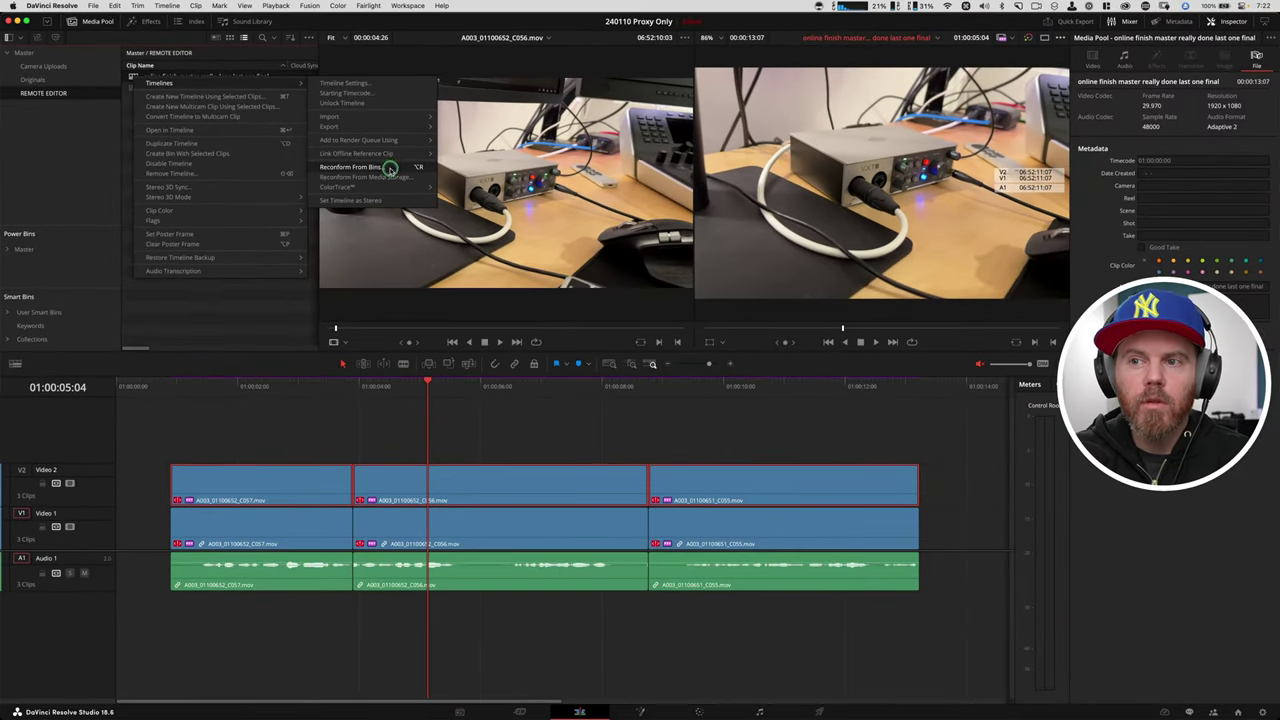
left_click(390, 168)
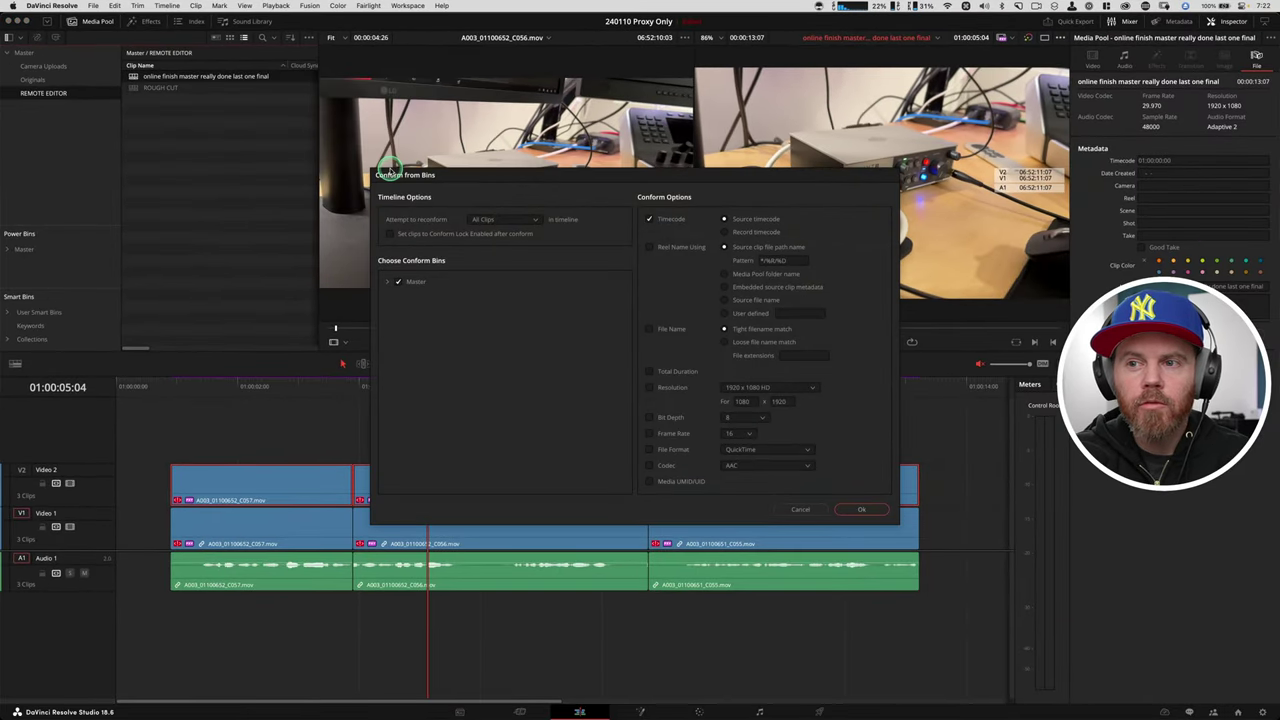
left_click(538, 222)
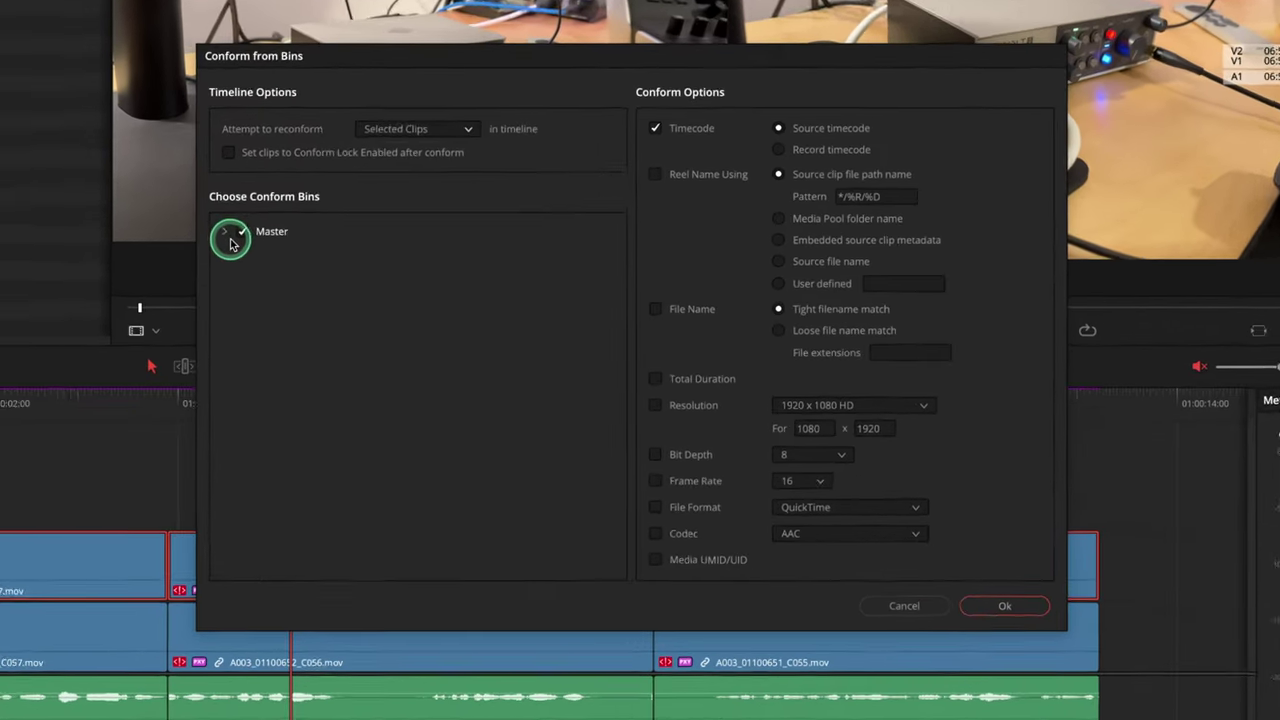
left_click(387, 281)
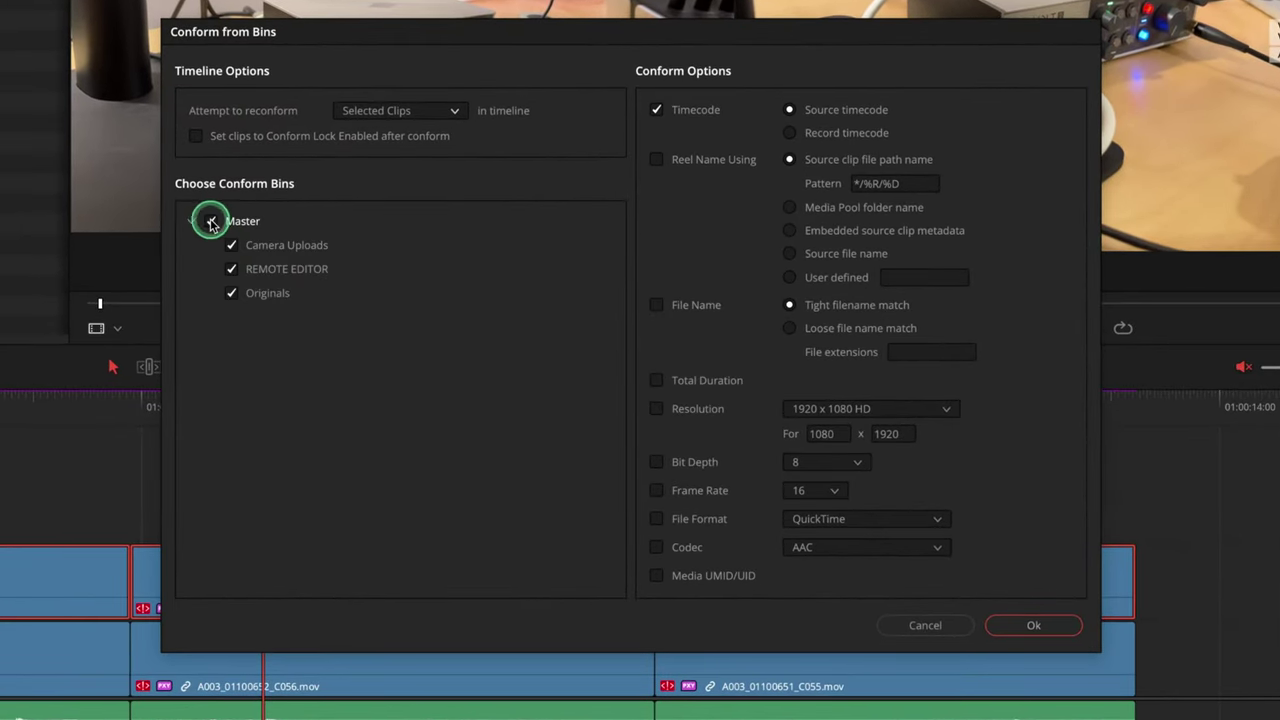
left_click(212, 222)
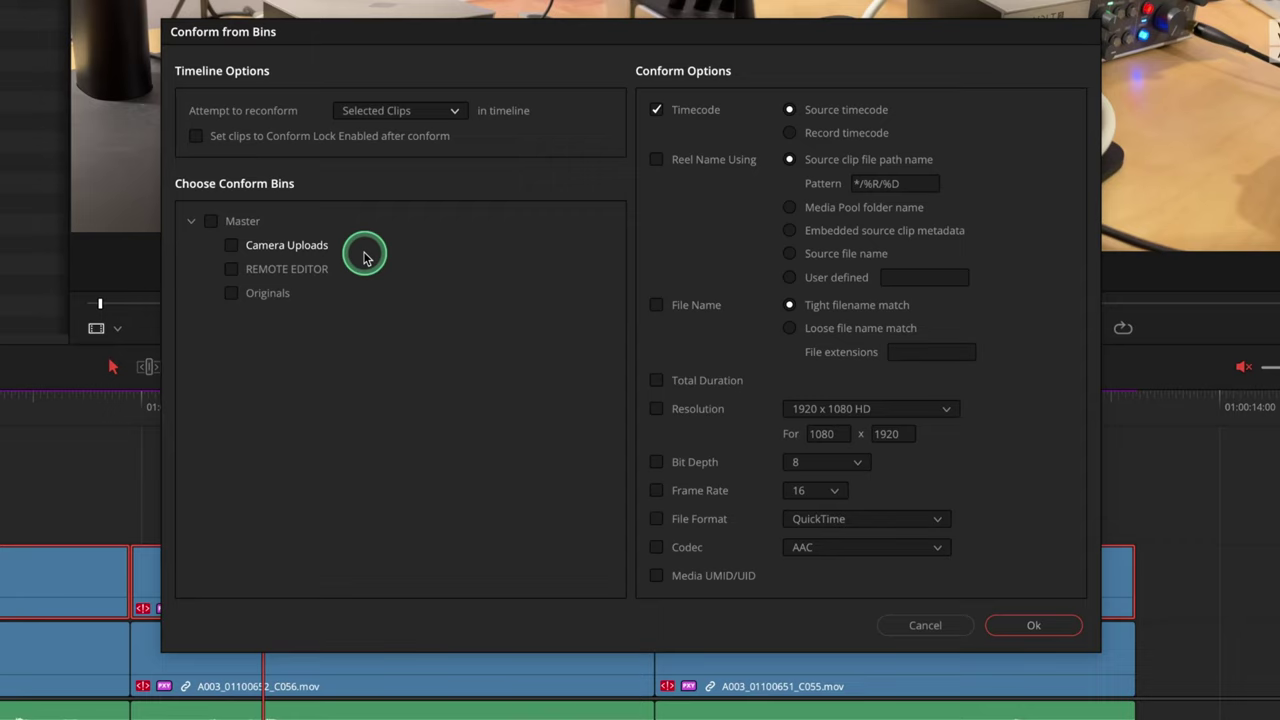
left_click(236, 295)
left_click(360, 310)
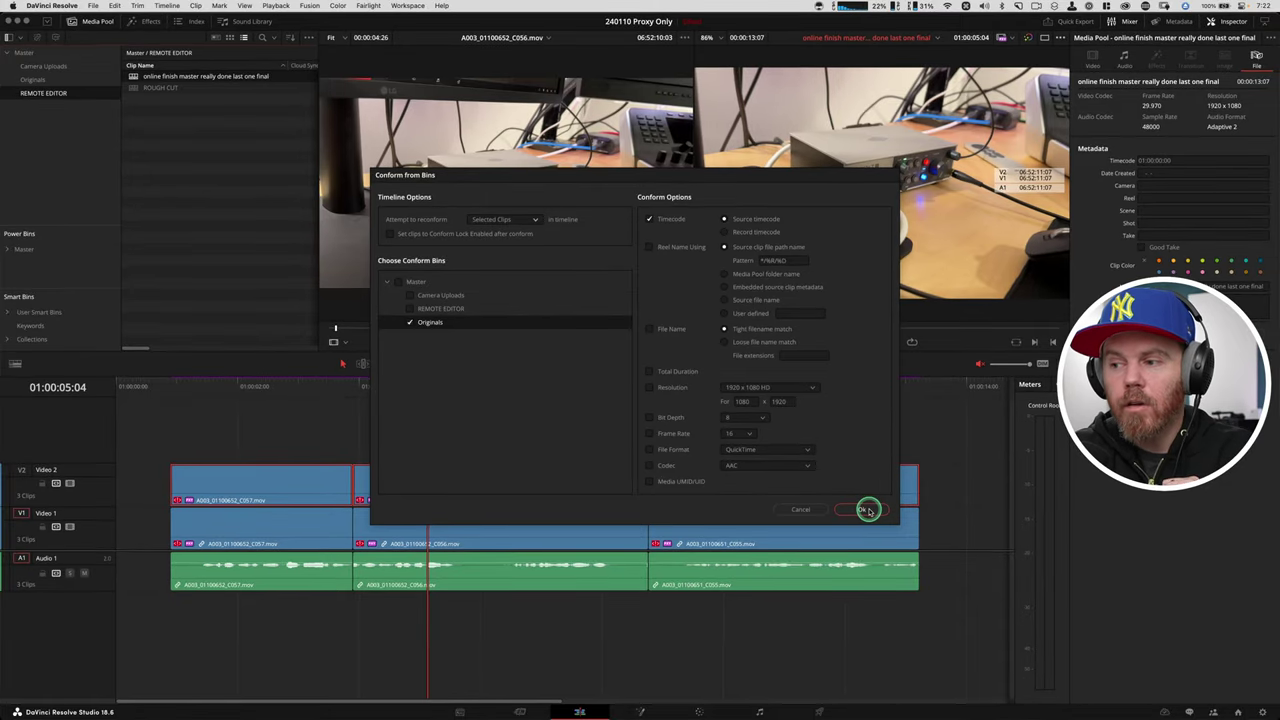
left_click(867, 510)
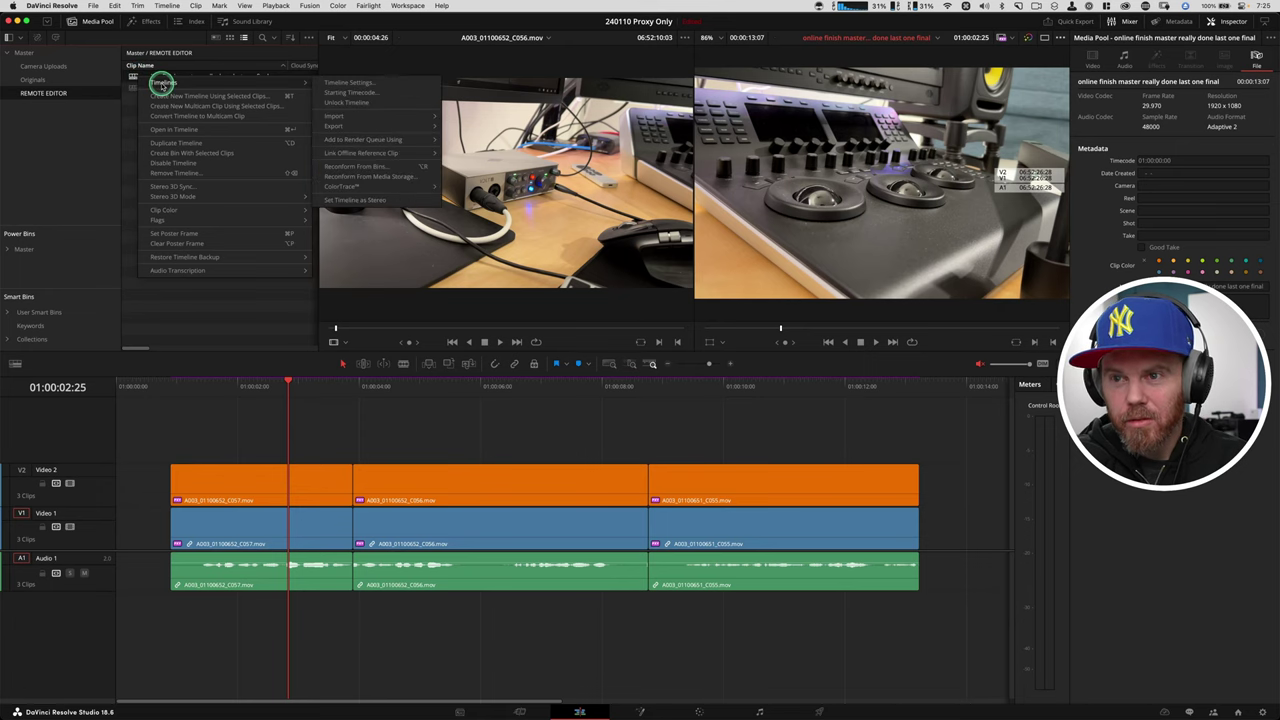
Turn off Use Project Settings and set the timeline to 3840 x 2160 Ultra HD.
left_click(344, 84)
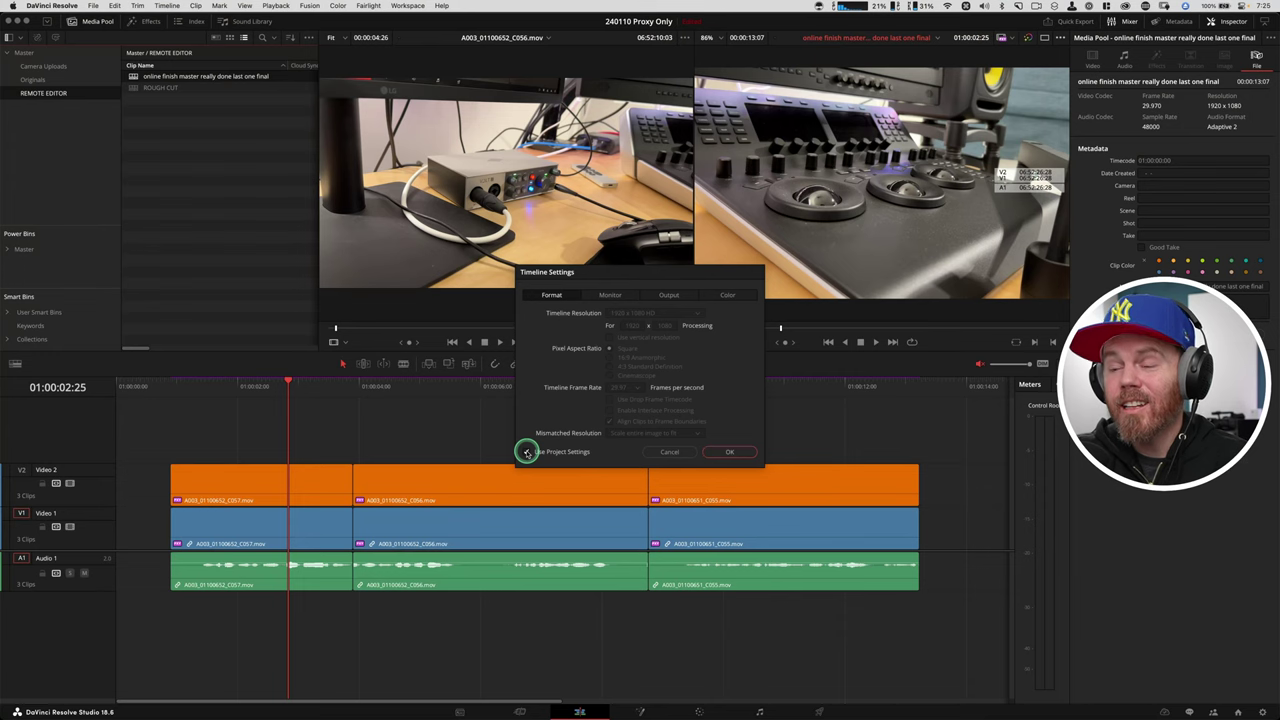
left_click(527, 452)
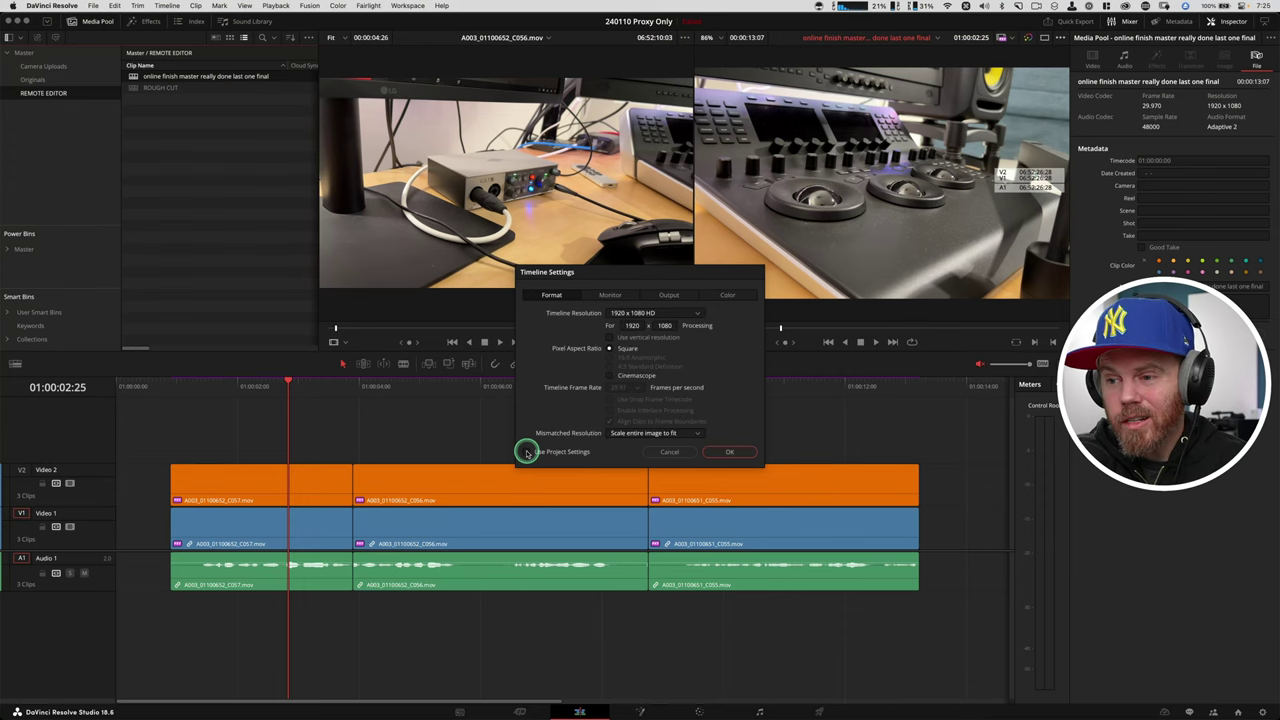
left_click(701, 316)
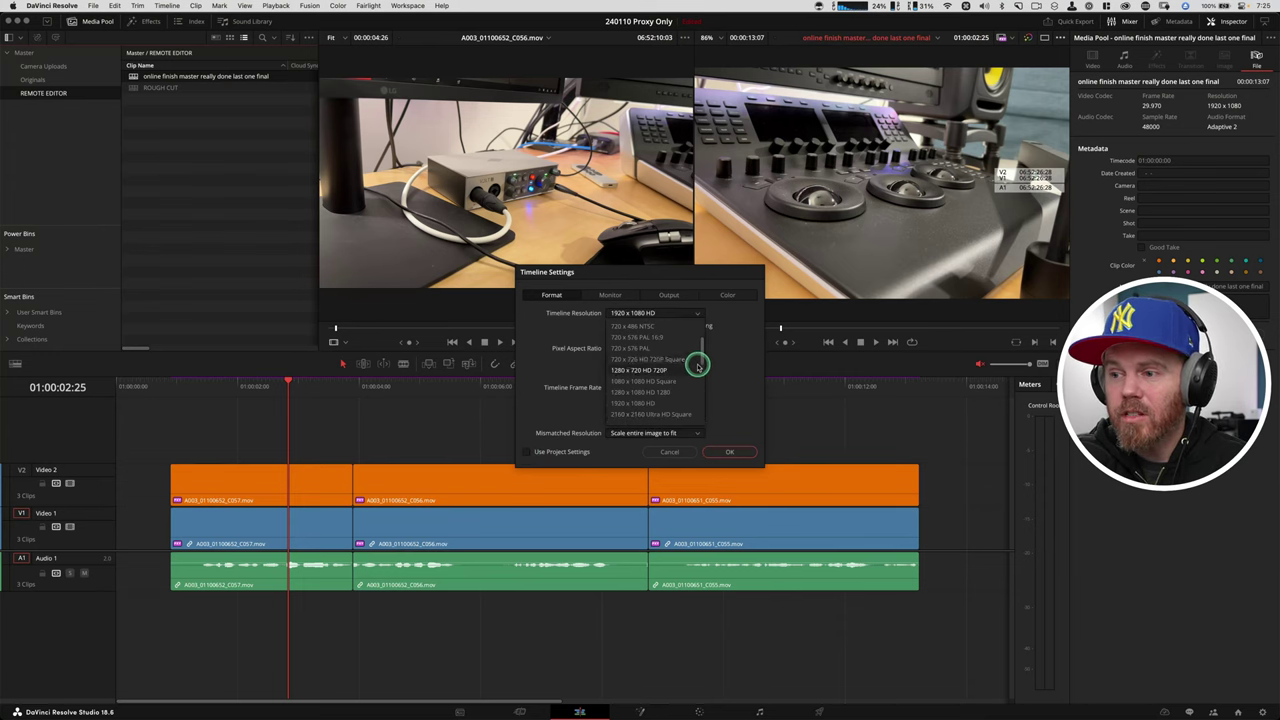
scroll(685, 391, "down", 2)
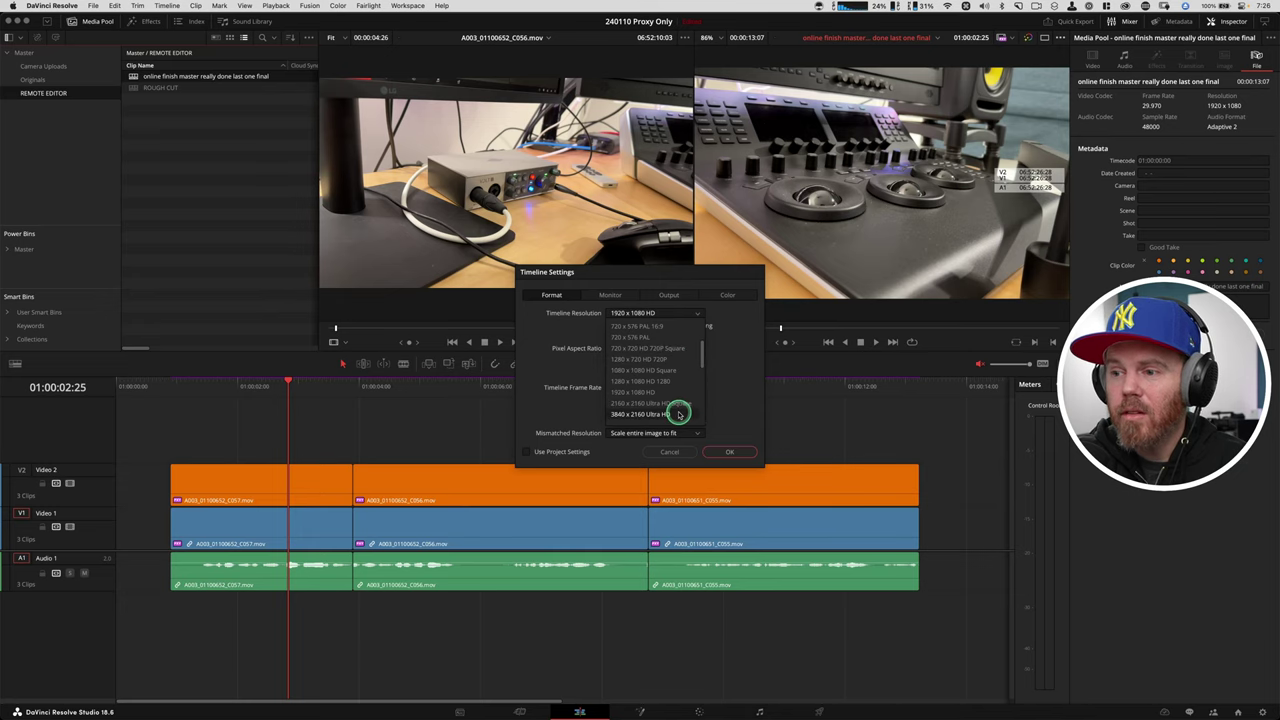
left_click(679, 413)
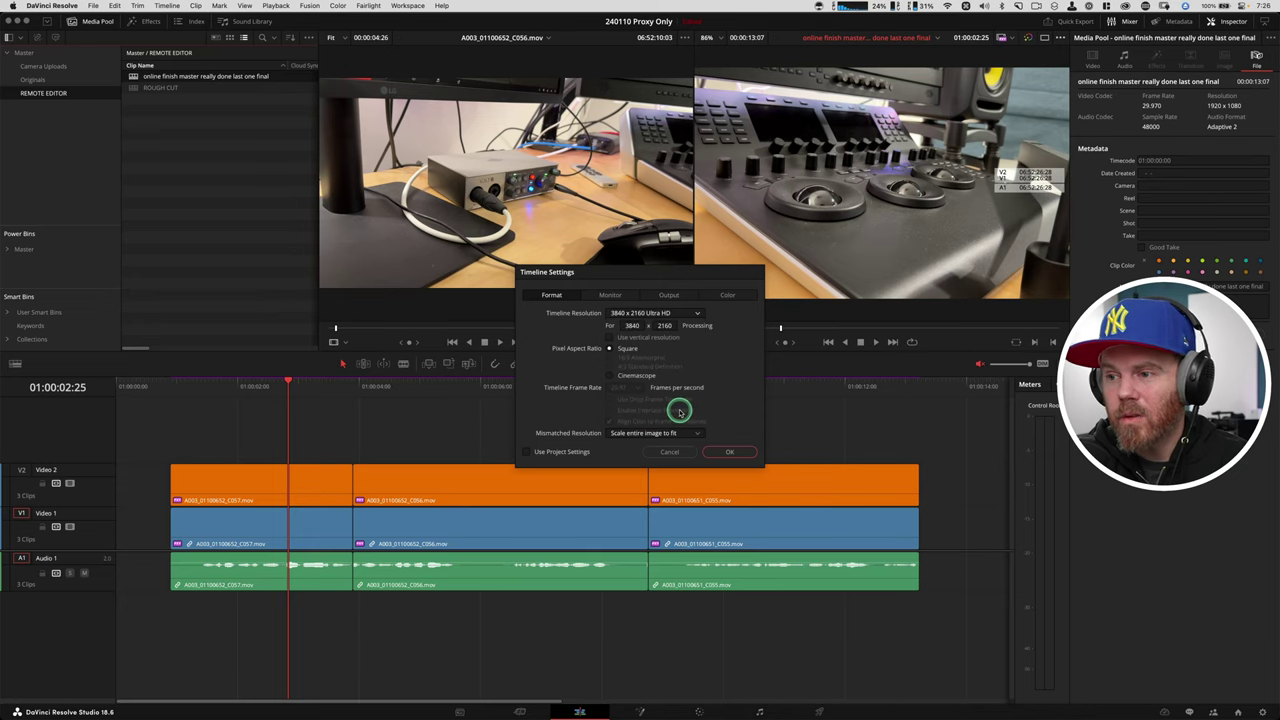
left_click(741, 459)
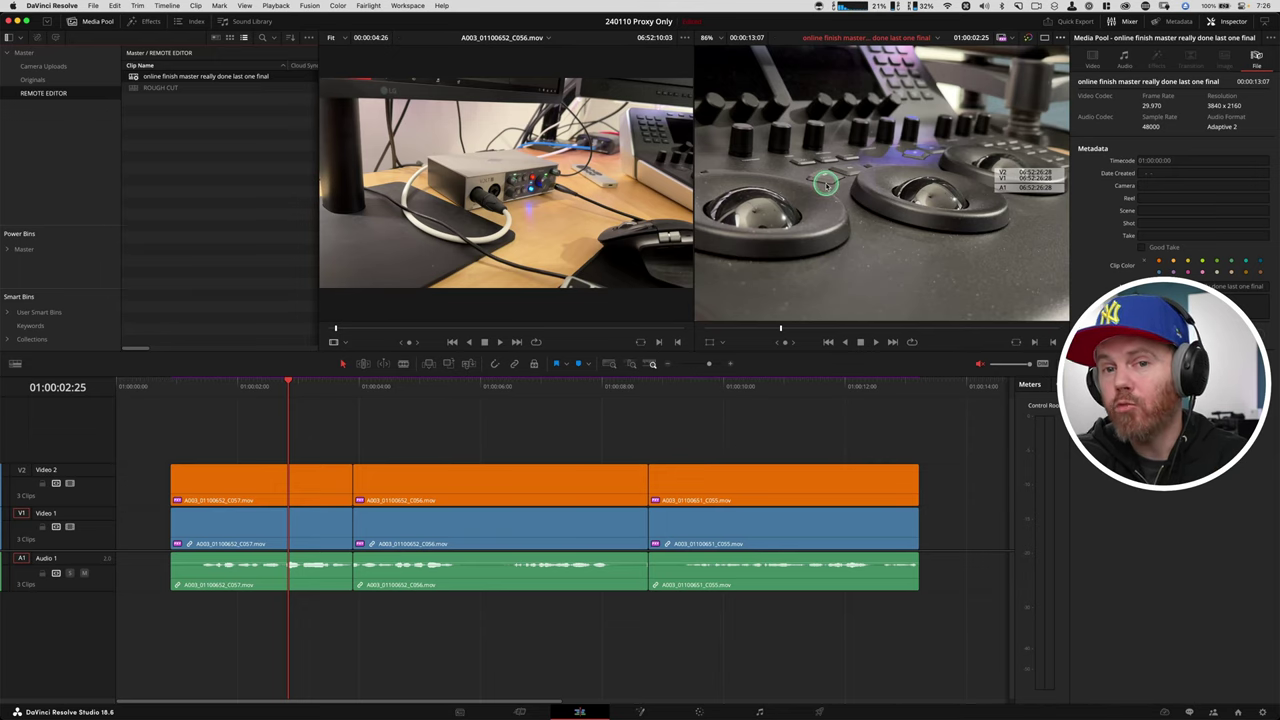
left_click(819, 711)
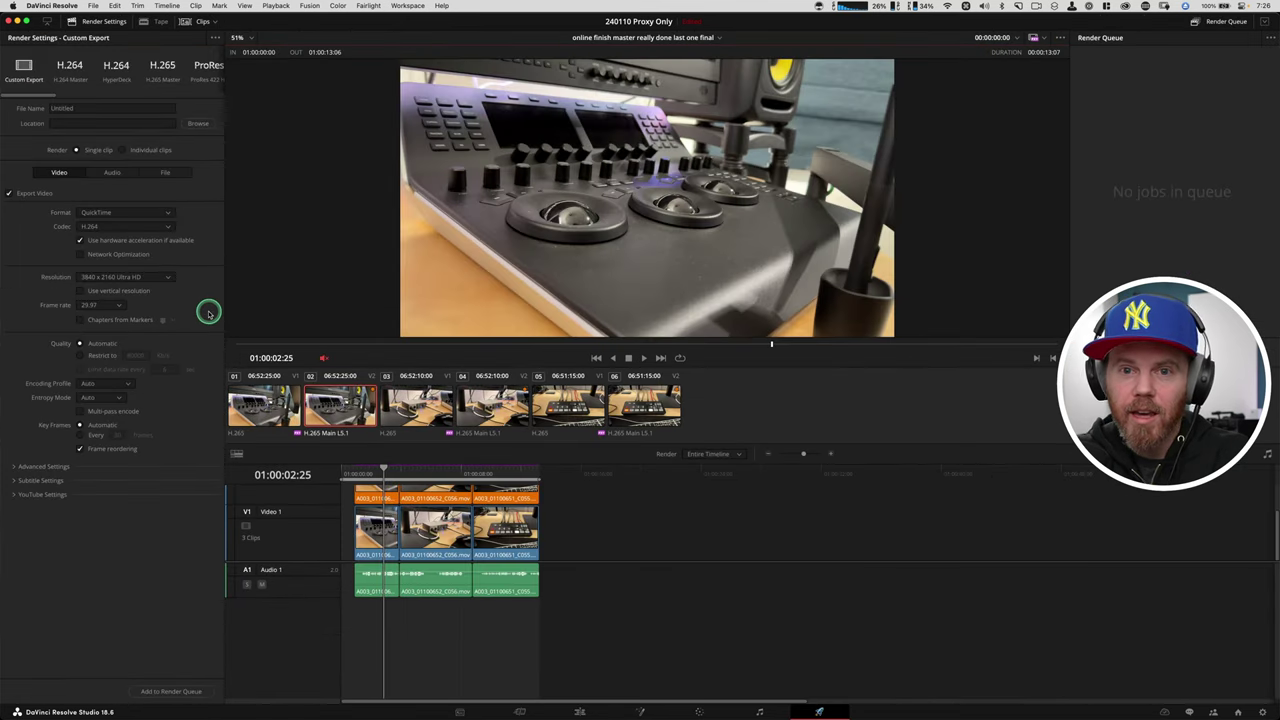
left_click(580, 711)
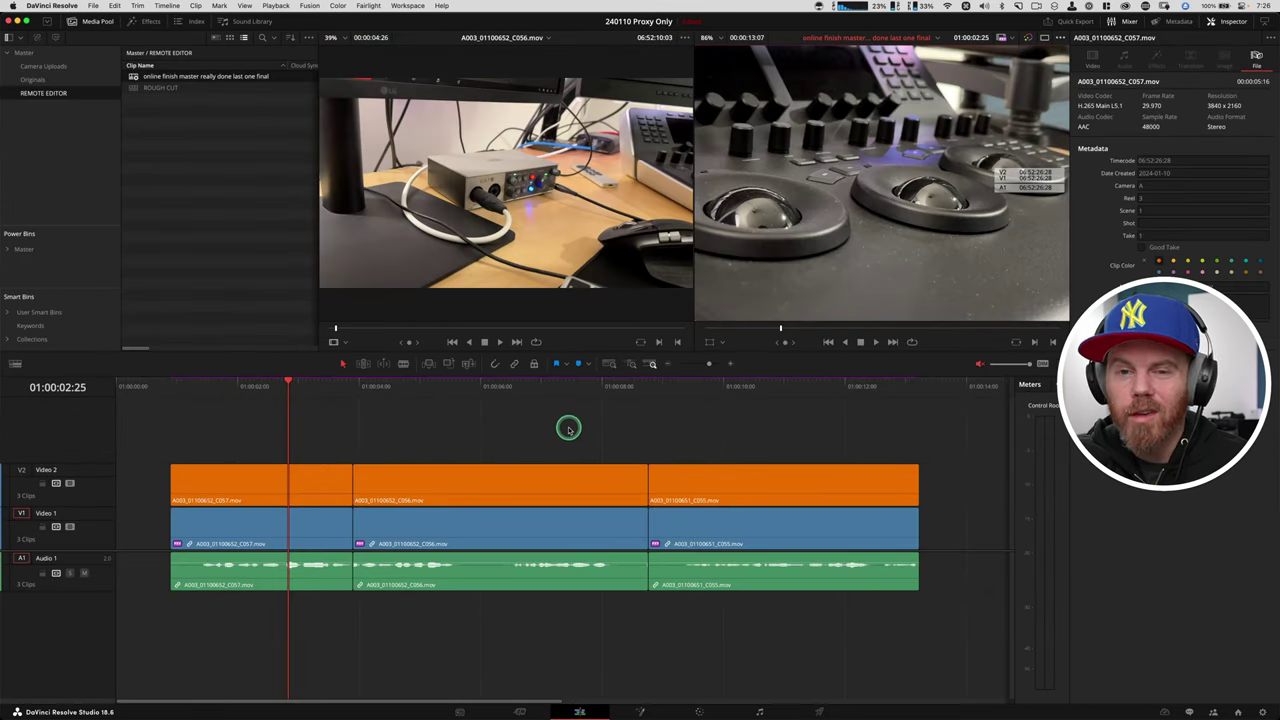
left_click_drag(797, 381, 786, 385)
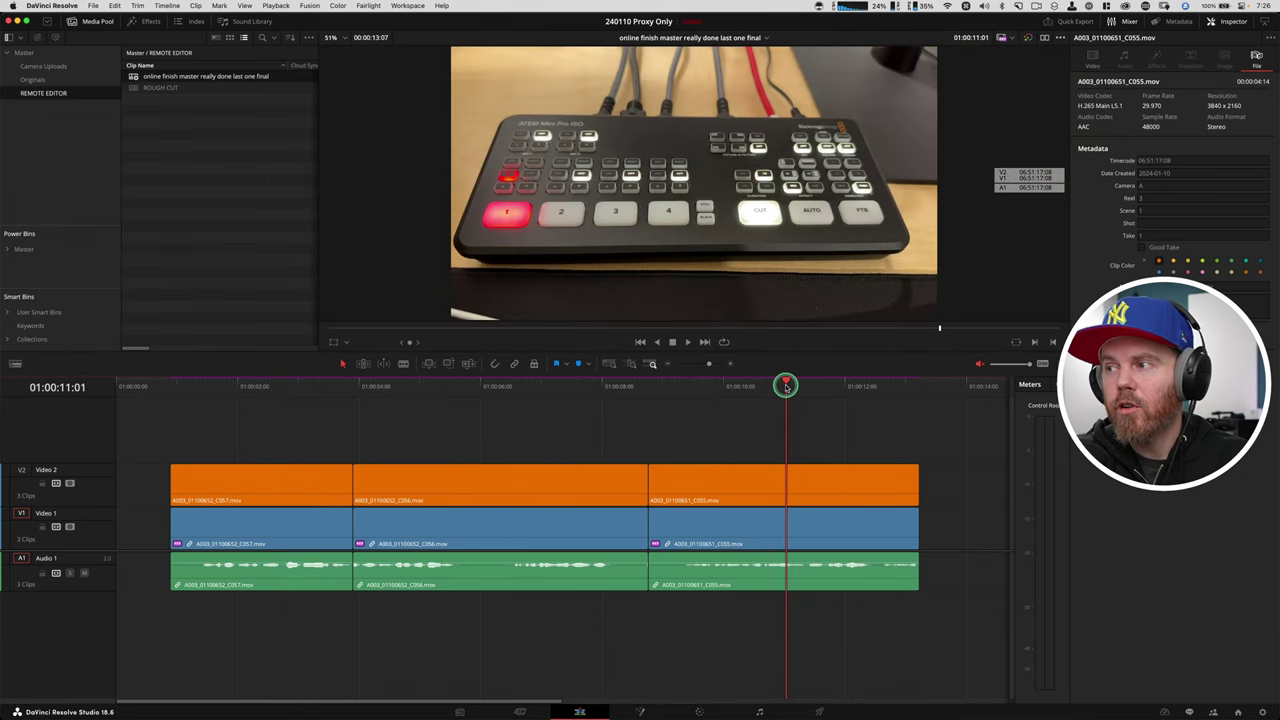
left_click_drag(753, 427, 831, 484)
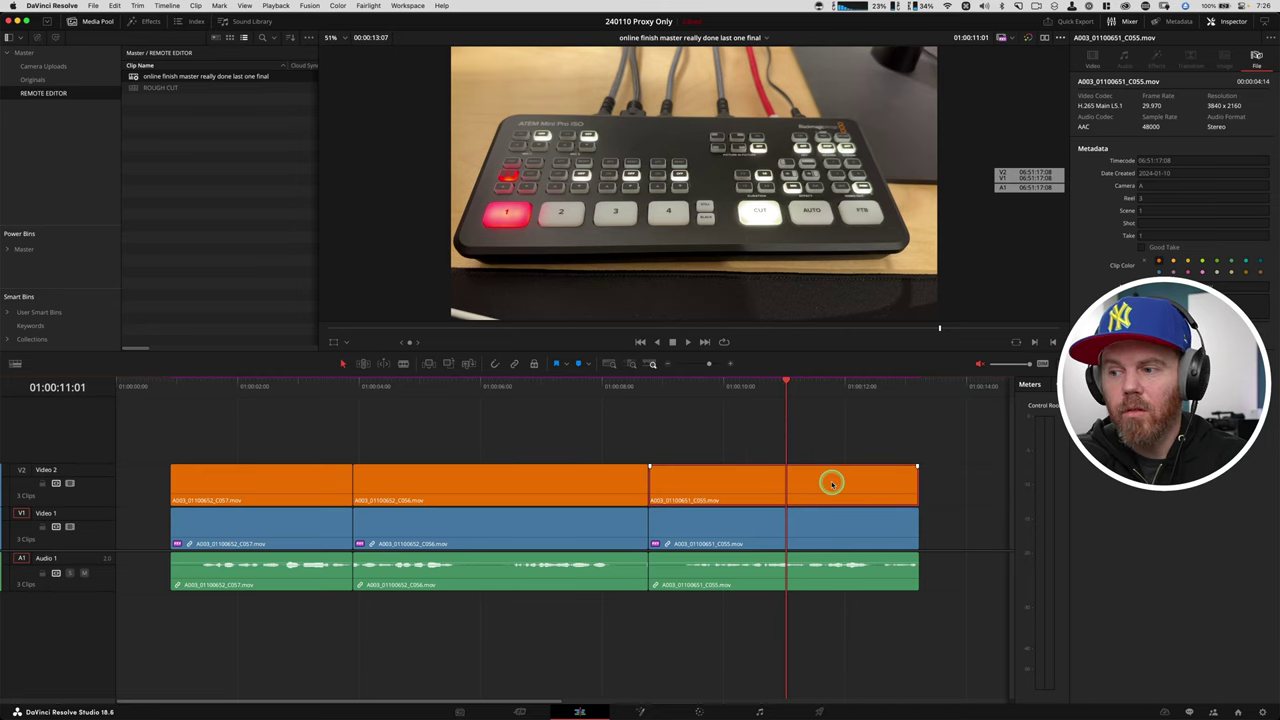
key("k")
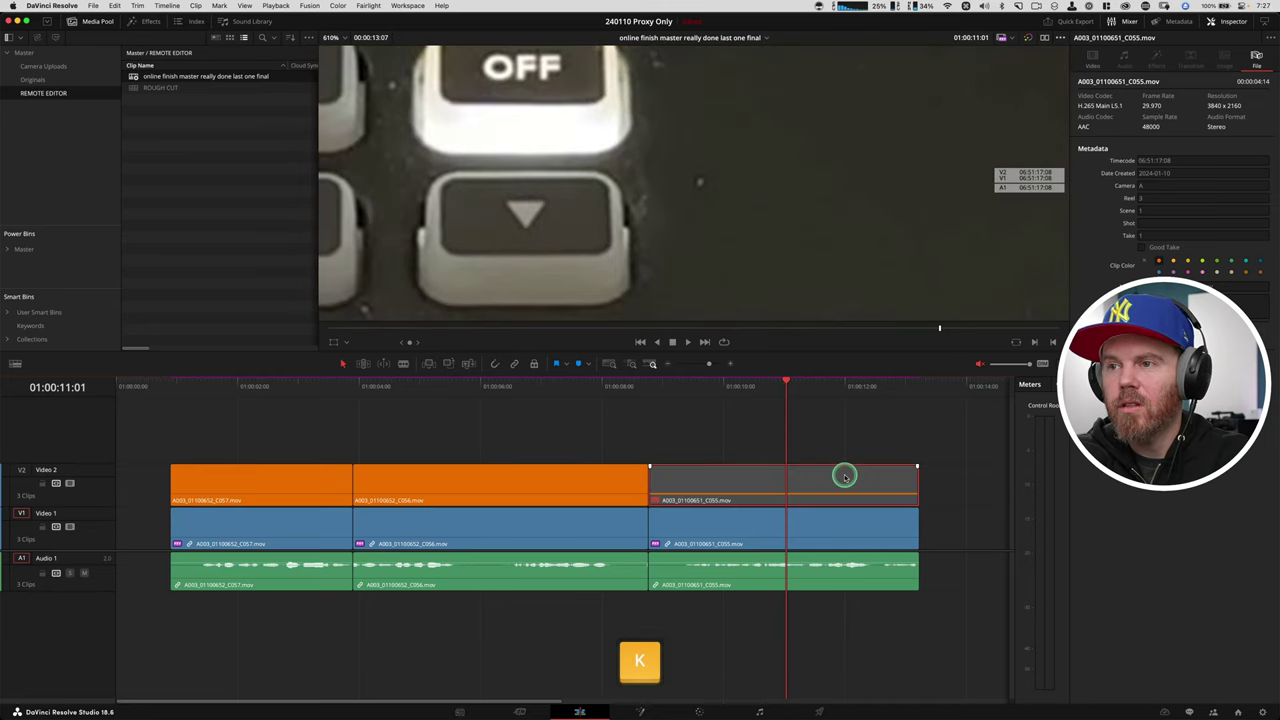
left_click_drag(526, 118, 661, 201)
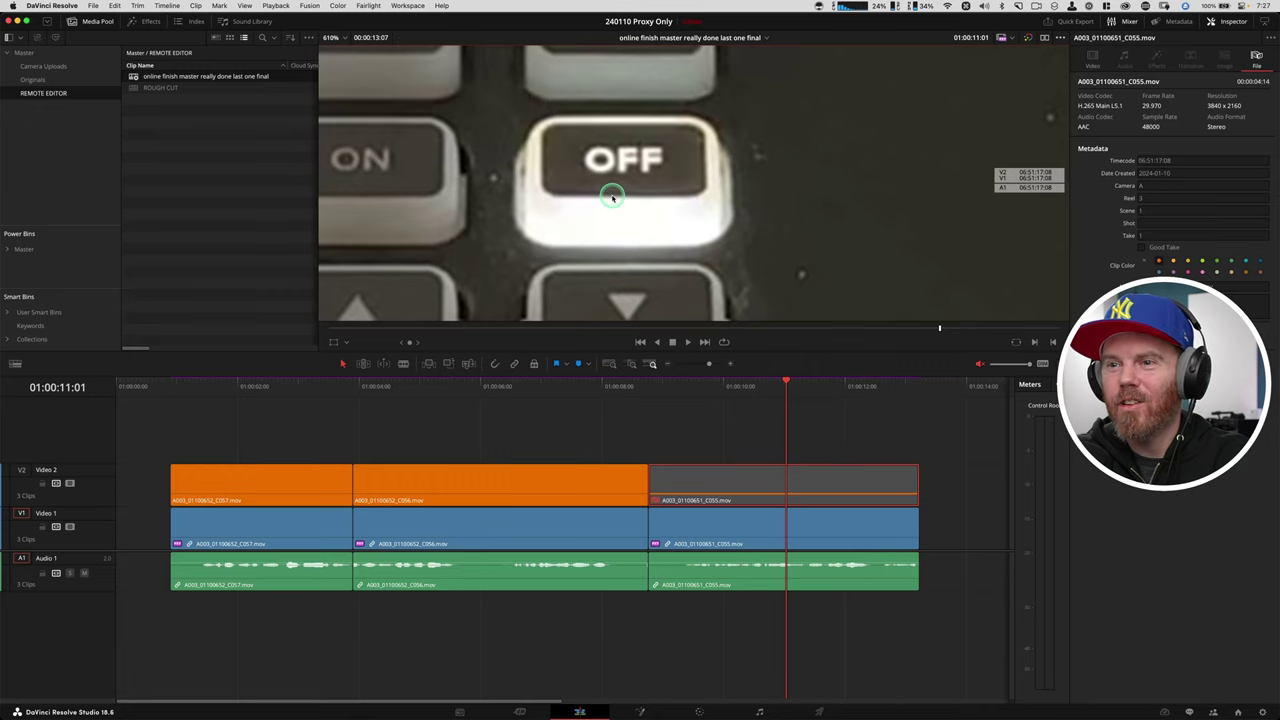
key("k")
key("k")
key("k")
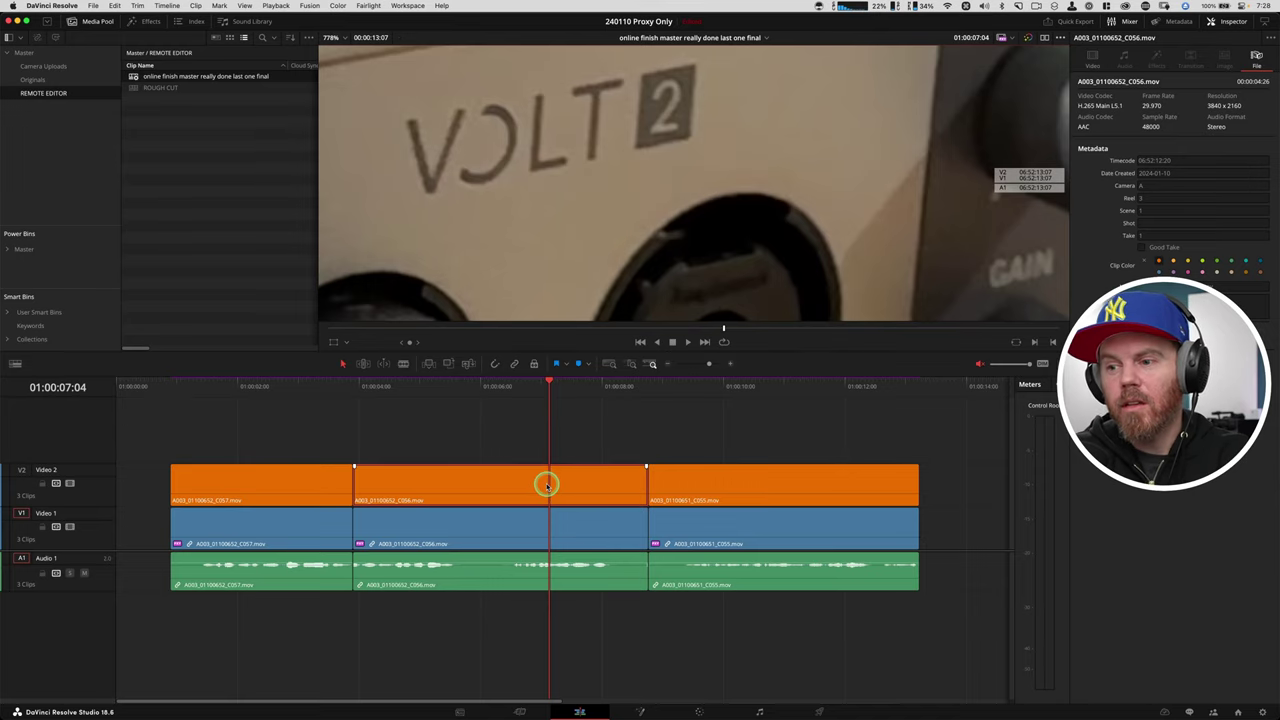
key("k")
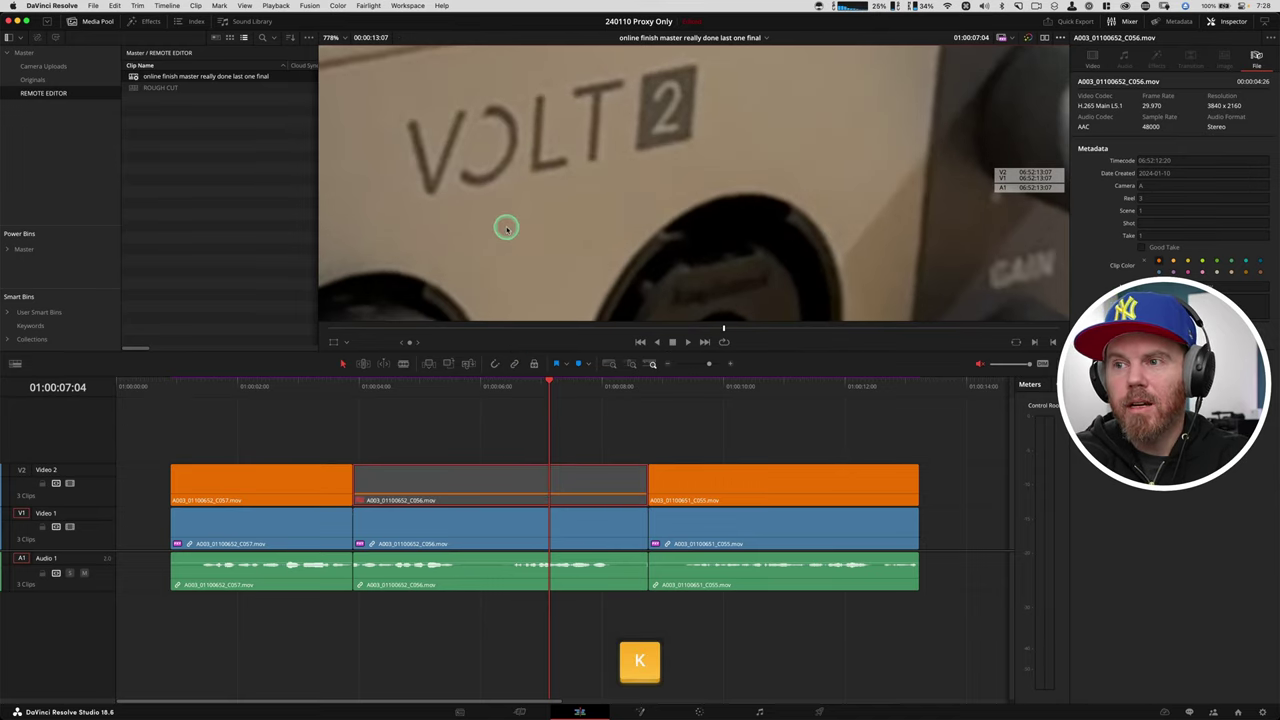
key("k")
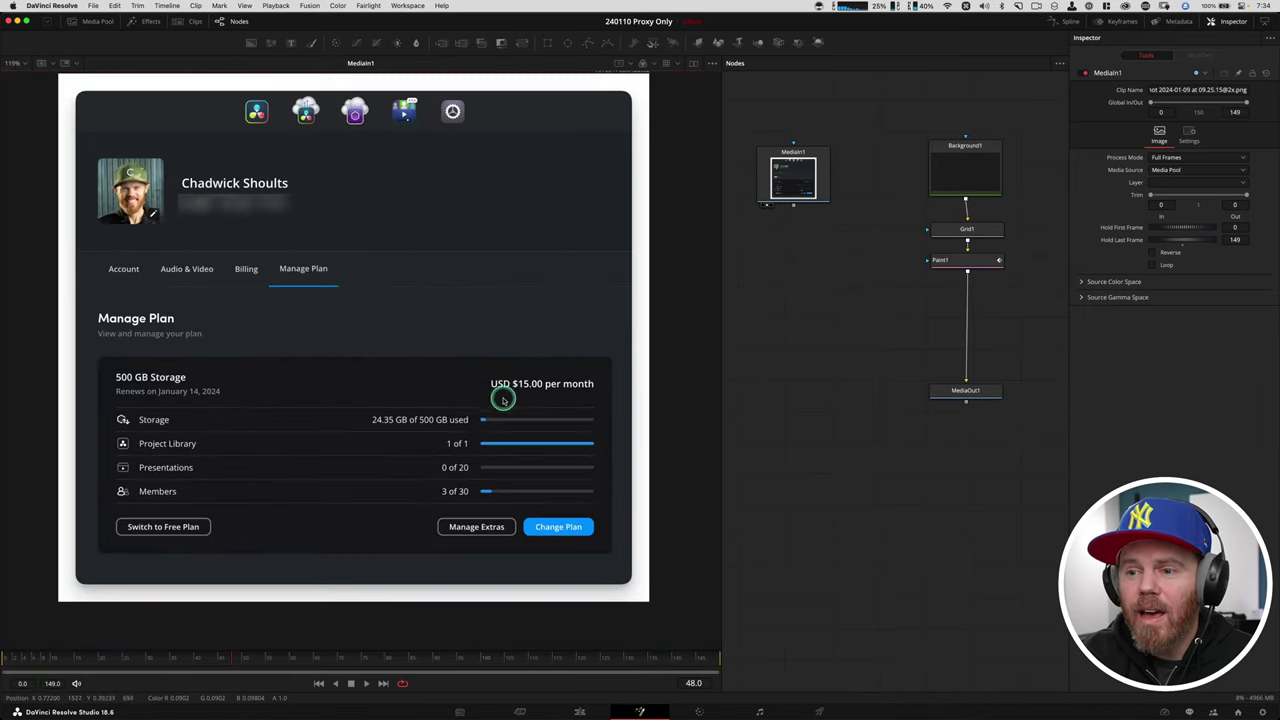
Zoom the Fusion viewer in and out on the plan's 24.35 GB of 500 GB storage row.
scroll(440, 415, "up", 5)
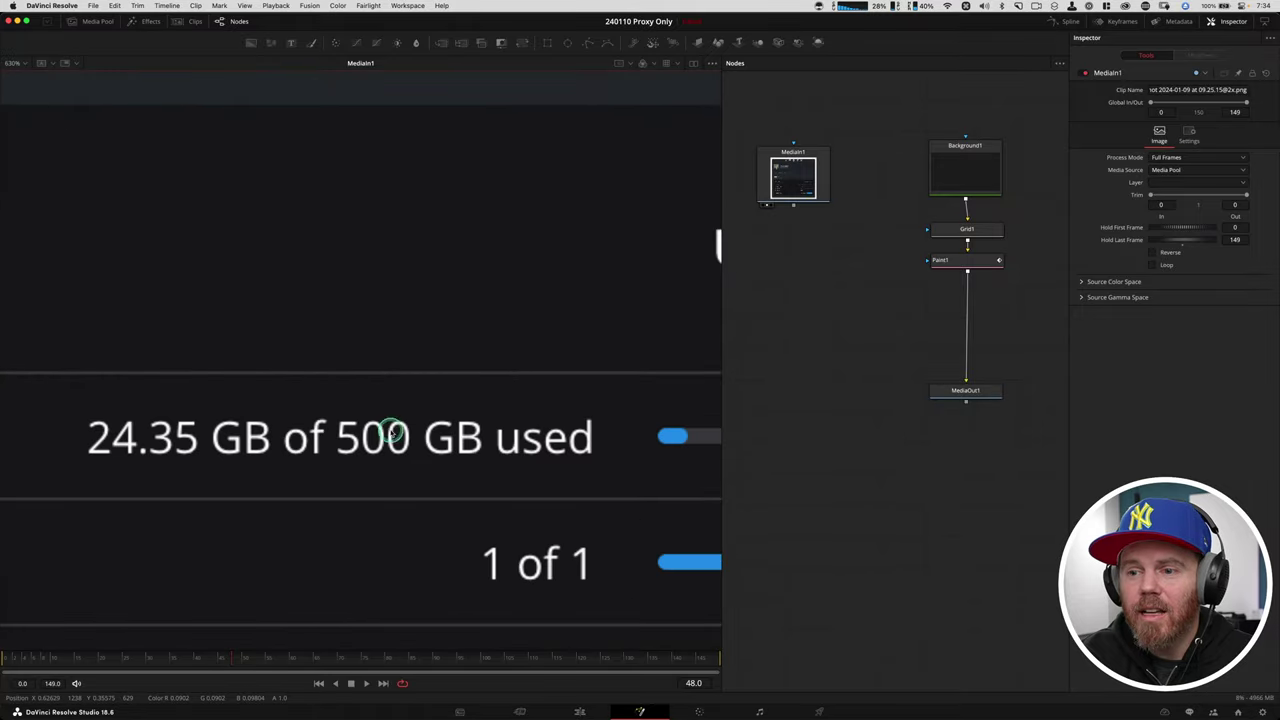
scroll(392, 434, "down", 8)
scroll(514, 343, "up", 3)
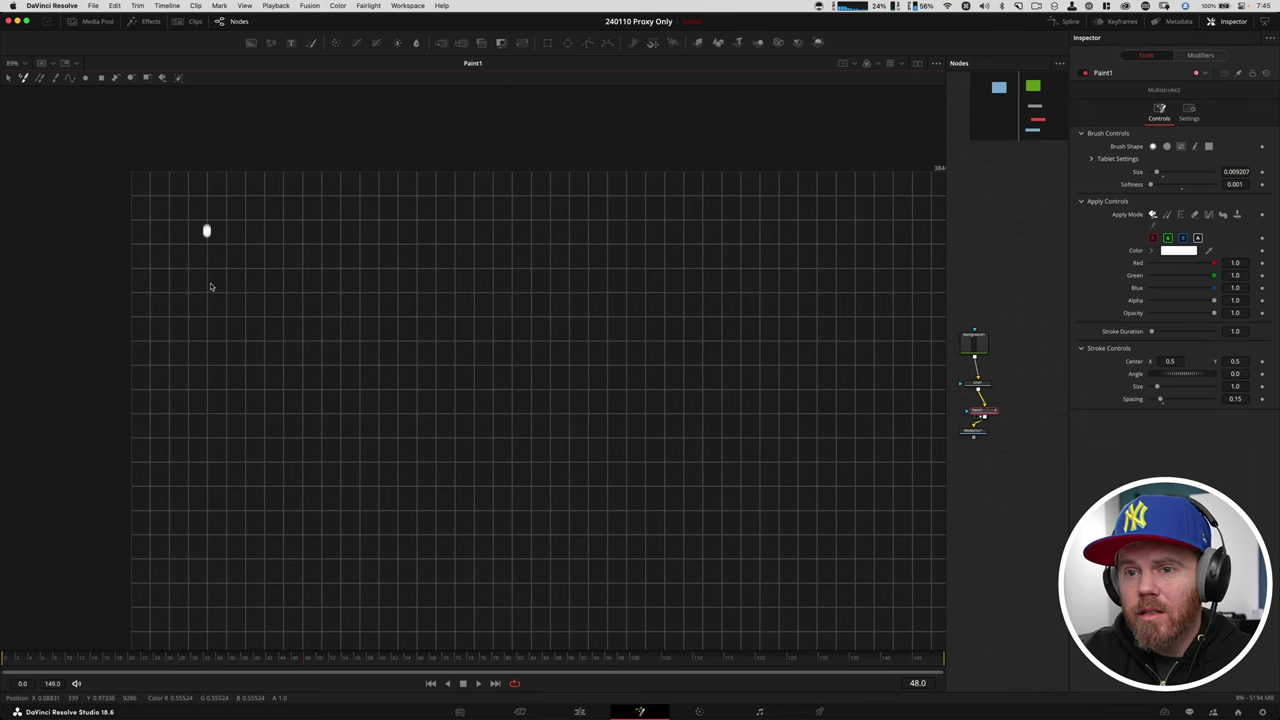
Handwrite the heading 'Data Rate' on the paint canvas.
left_click_drag(247, 262, 262, 281)
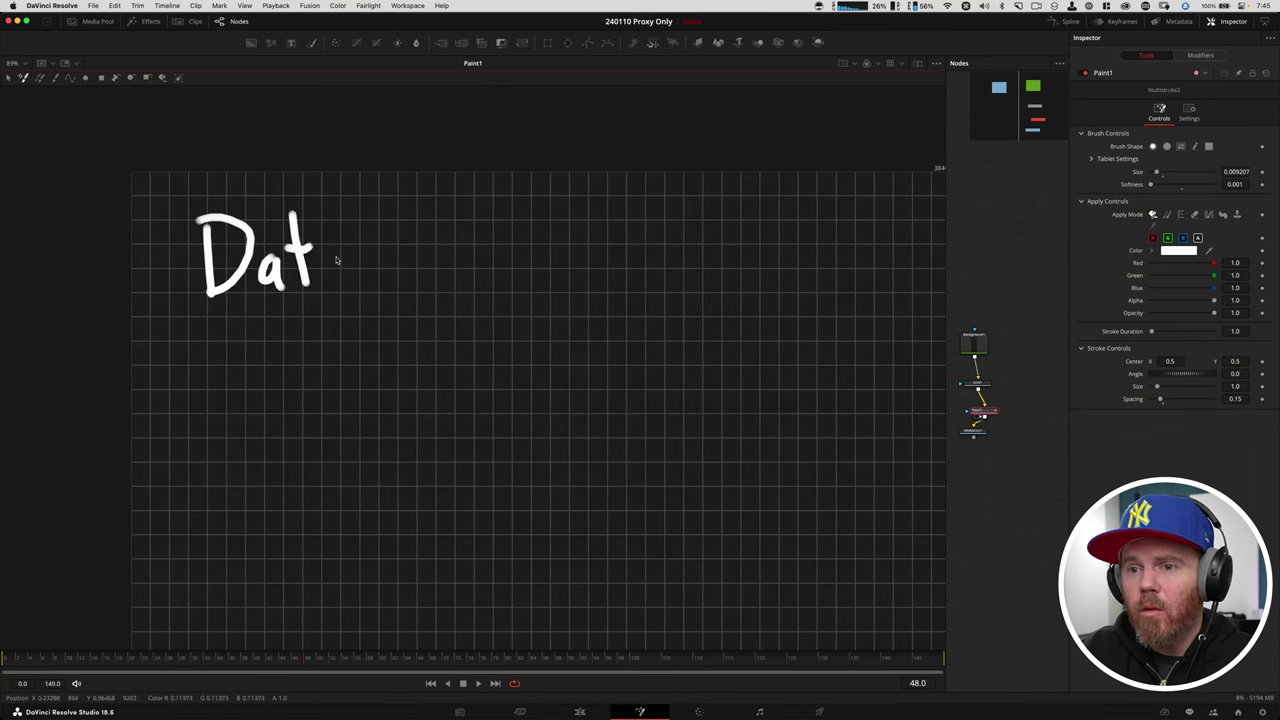
mouse_move(412, 208)
left_mouse_down()
mouse_move(436, 291)
mouse_move(477, 286)
left_mouse_up()
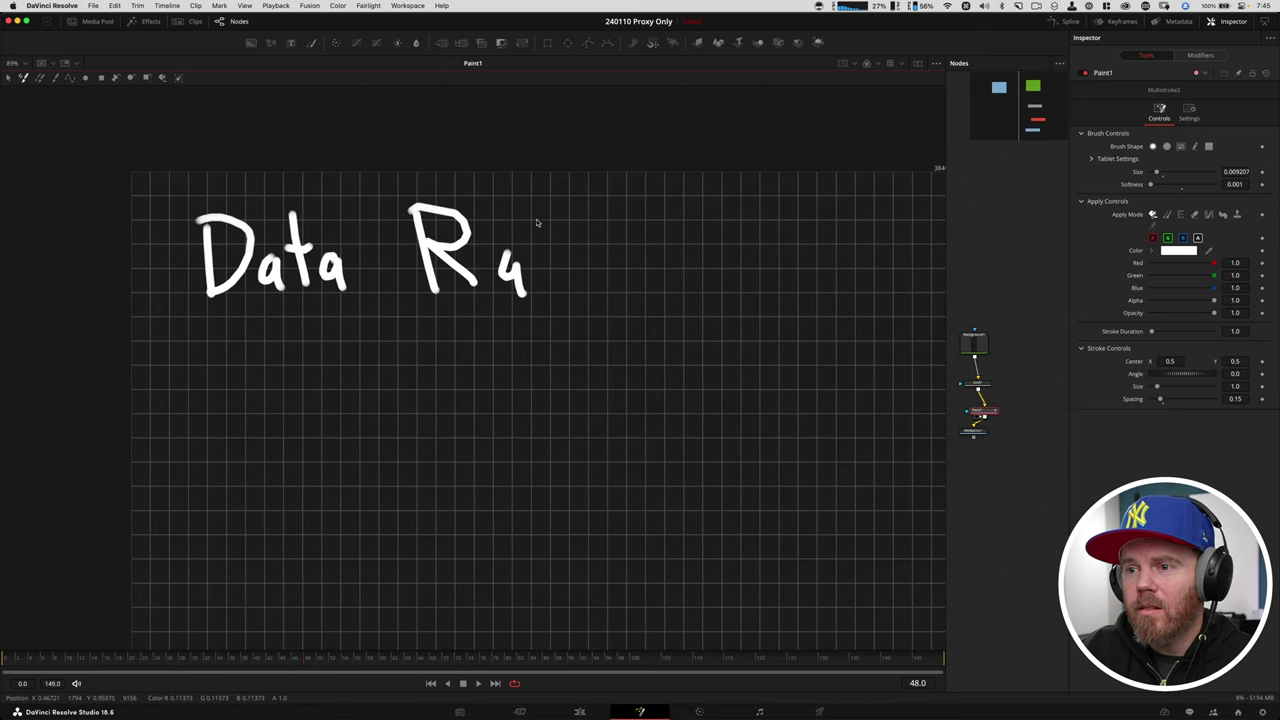
left_click_drag(537, 207, 551, 296)
left_click_drag(521, 250, 638, 258)
Handwrite '6mbps → /8 = .75mBps' beneath the heading.
scroll(408, 343, "down", 3)
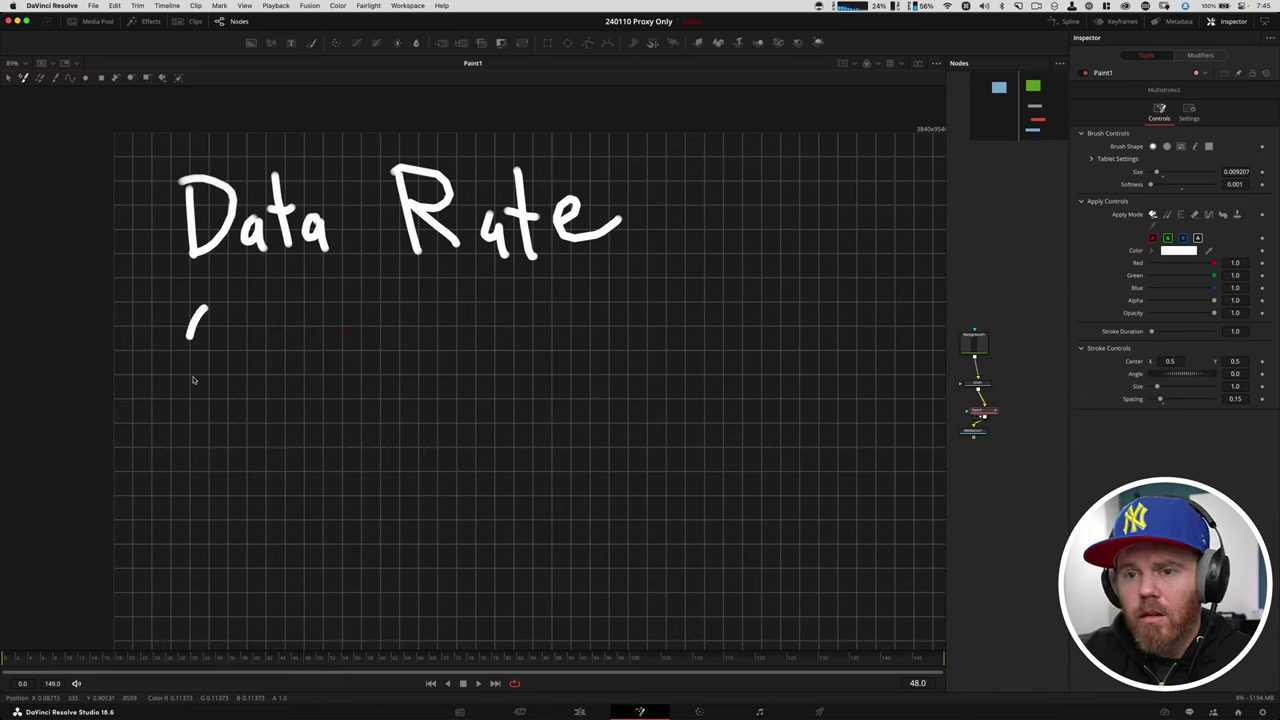
left_click_drag(193, 380, 195, 360)
mouse_move(284, 306)
left_mouse_down()
mouse_move(325, 372)
mouse_move(348, 372)
left_mouse_up()
left_click_drag(406, 324, 386, 382)
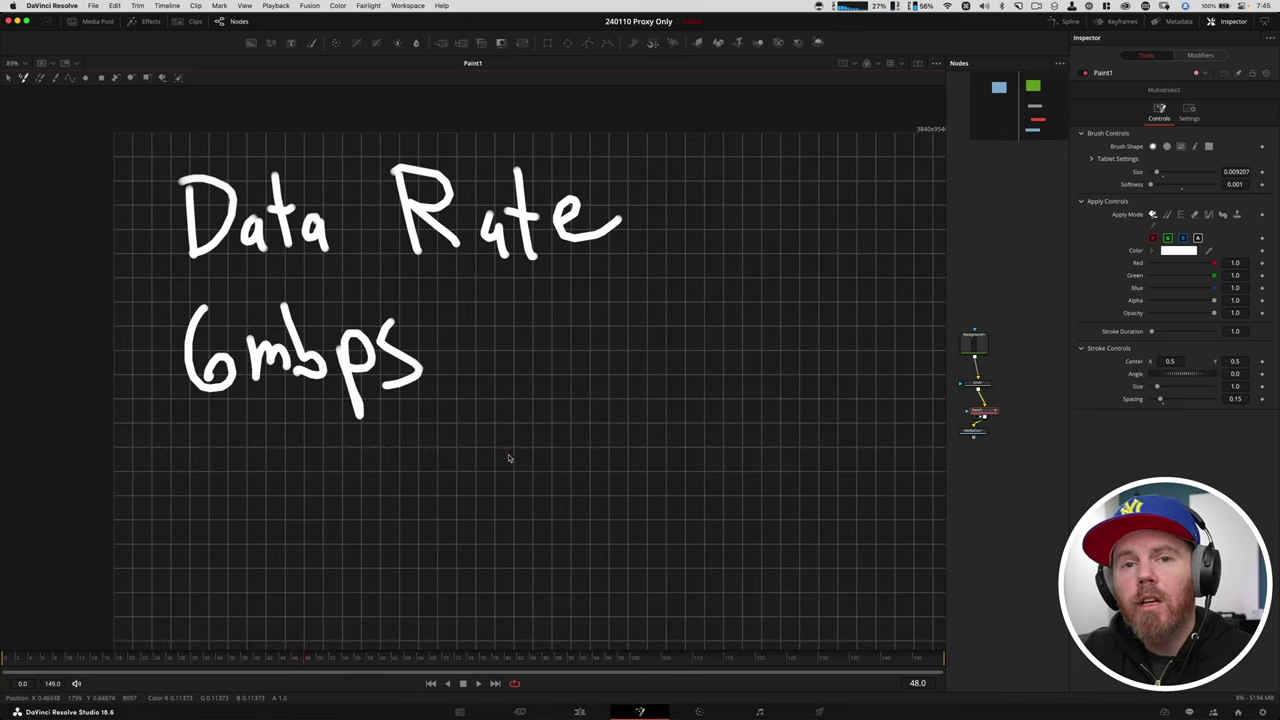
scroll(471, 300, "right", 4)
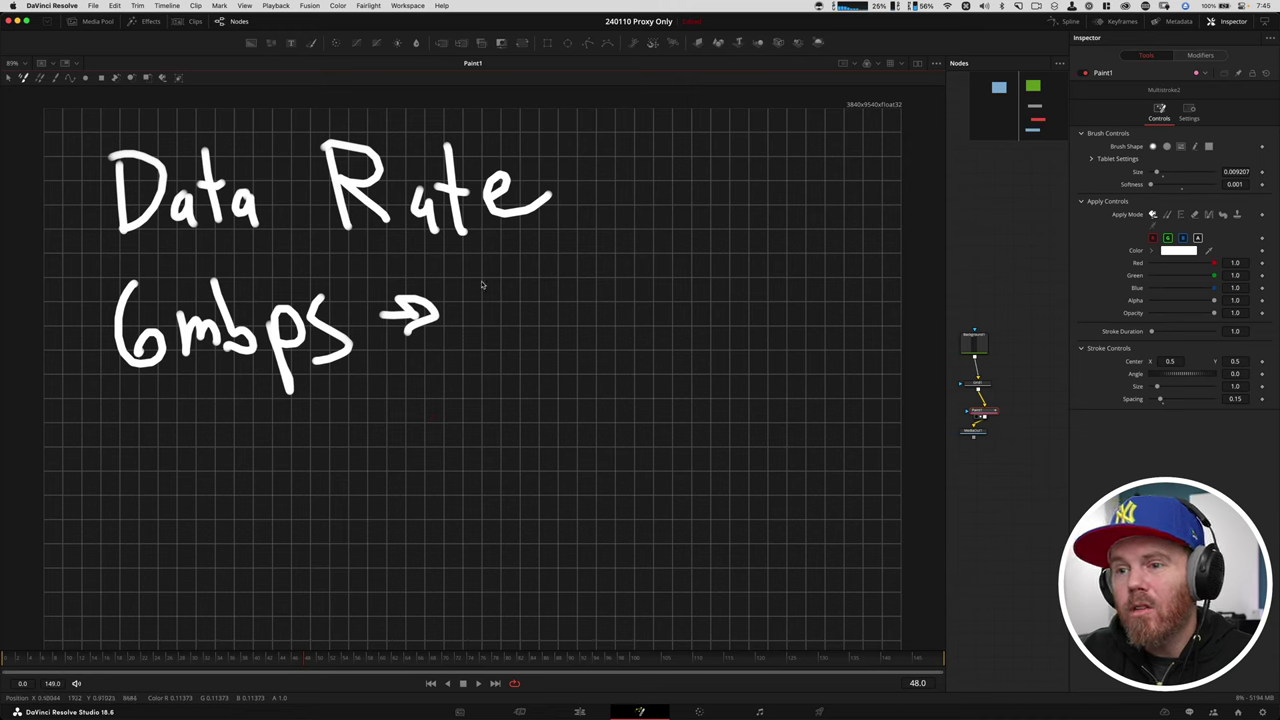
left_click_drag(490, 268, 432, 377)
mouse_move(520, 292)
left_mouse_down()
mouse_move(496, 364)
mouse_move(518, 296)
left_mouse_up()
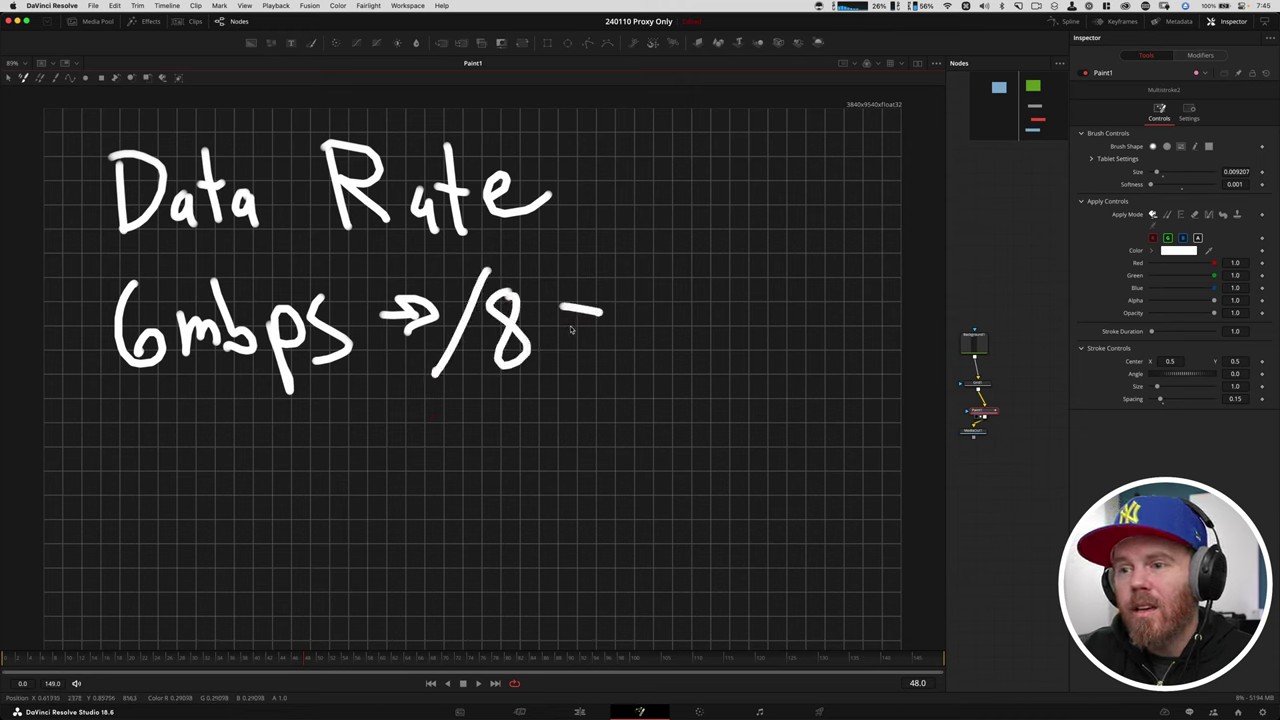
left_click_drag(705, 274, 698, 334)
left_click_drag(701, 270, 722, 266)
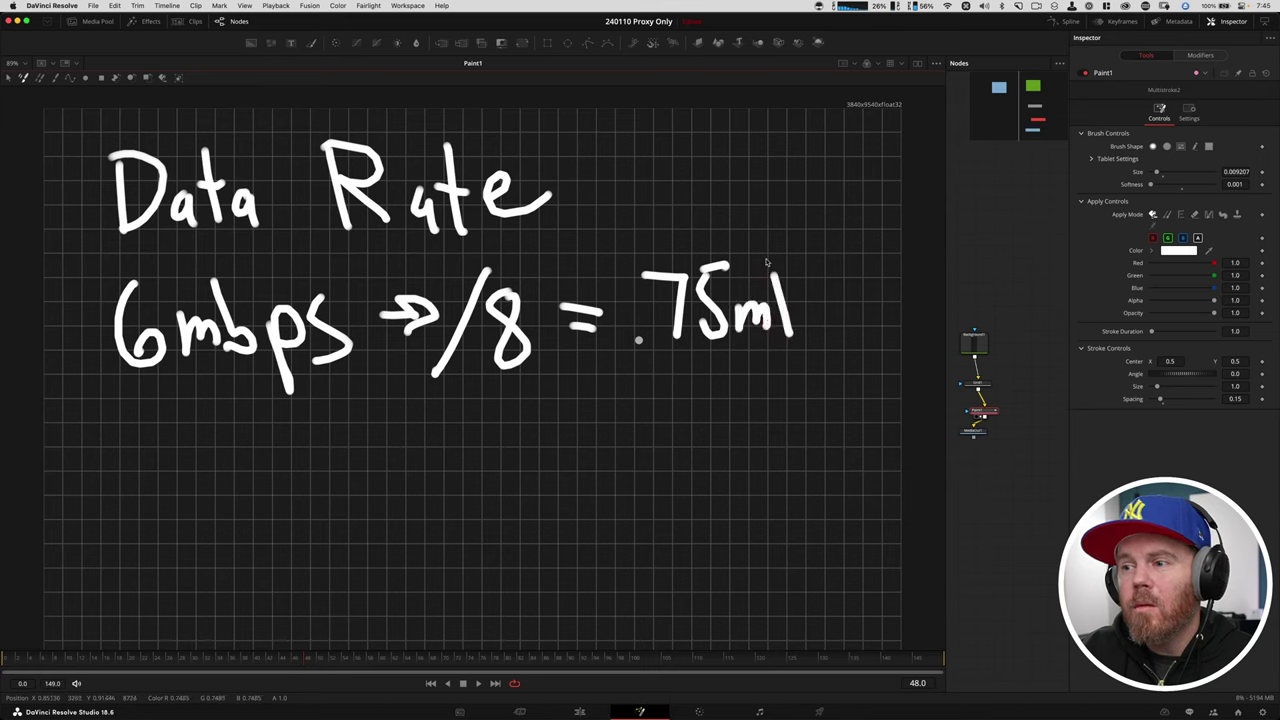
left_click_drag(832, 300, 834, 330)
left_click_drag(872, 274, 846, 341)
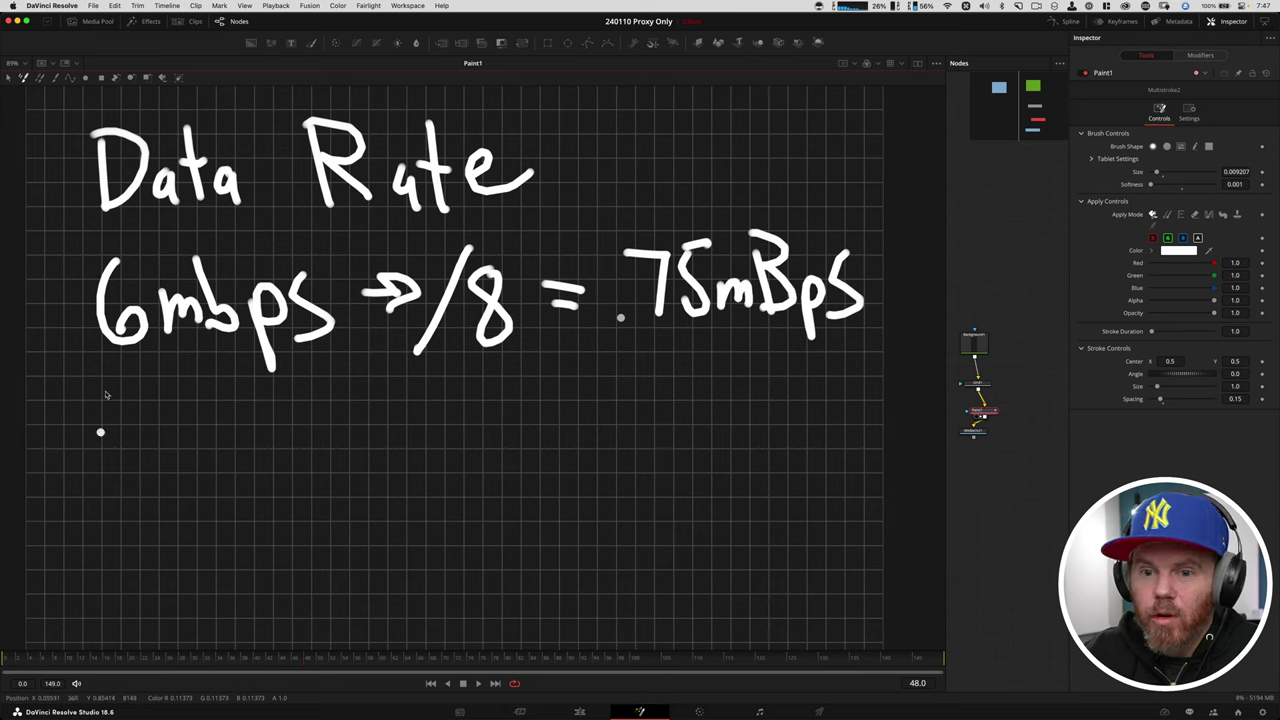
Handwrite '.75×60 = 45 mBp min' below the data rate line.
left_click_drag(217, 395, 195, 425)
mouse_move(262, 386)
left_mouse_down()
mouse_move(245, 448)
mouse_move(262, 430)
left_mouse_up()
left_click_drag(300, 388, 289, 418)
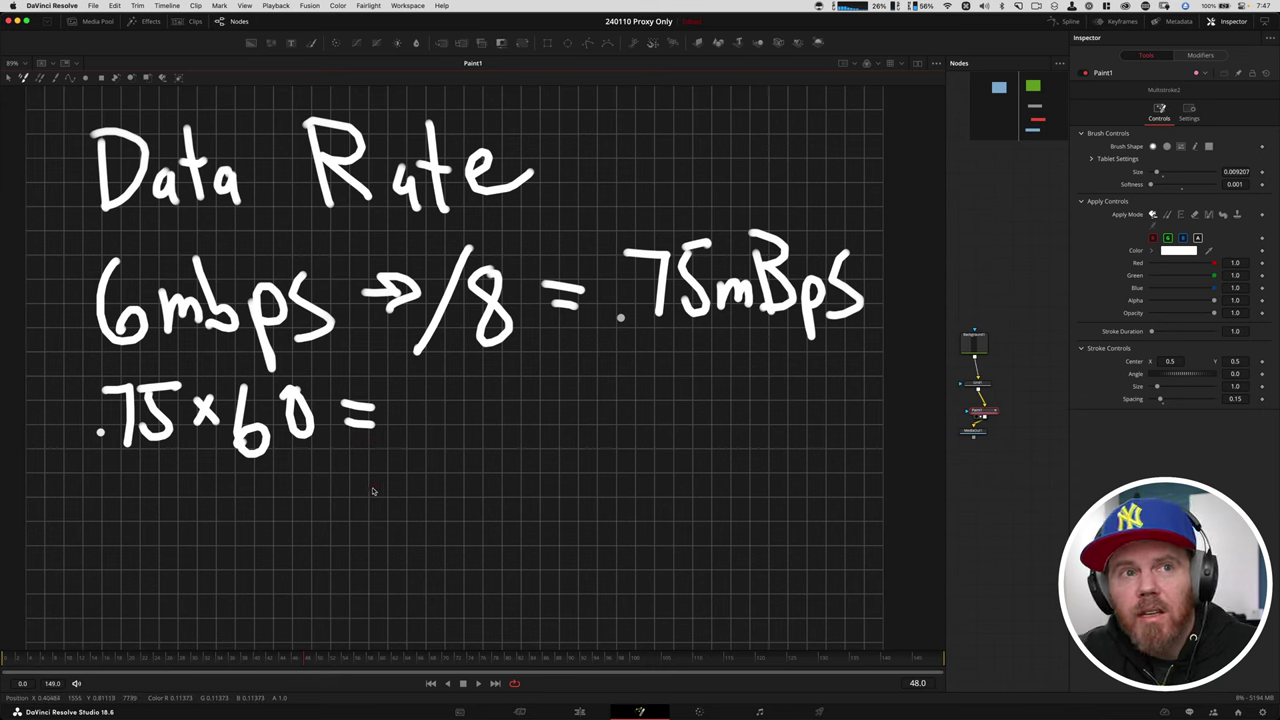
left_click_drag(450, 383, 452, 440)
left_click_drag(484, 392, 466, 424)
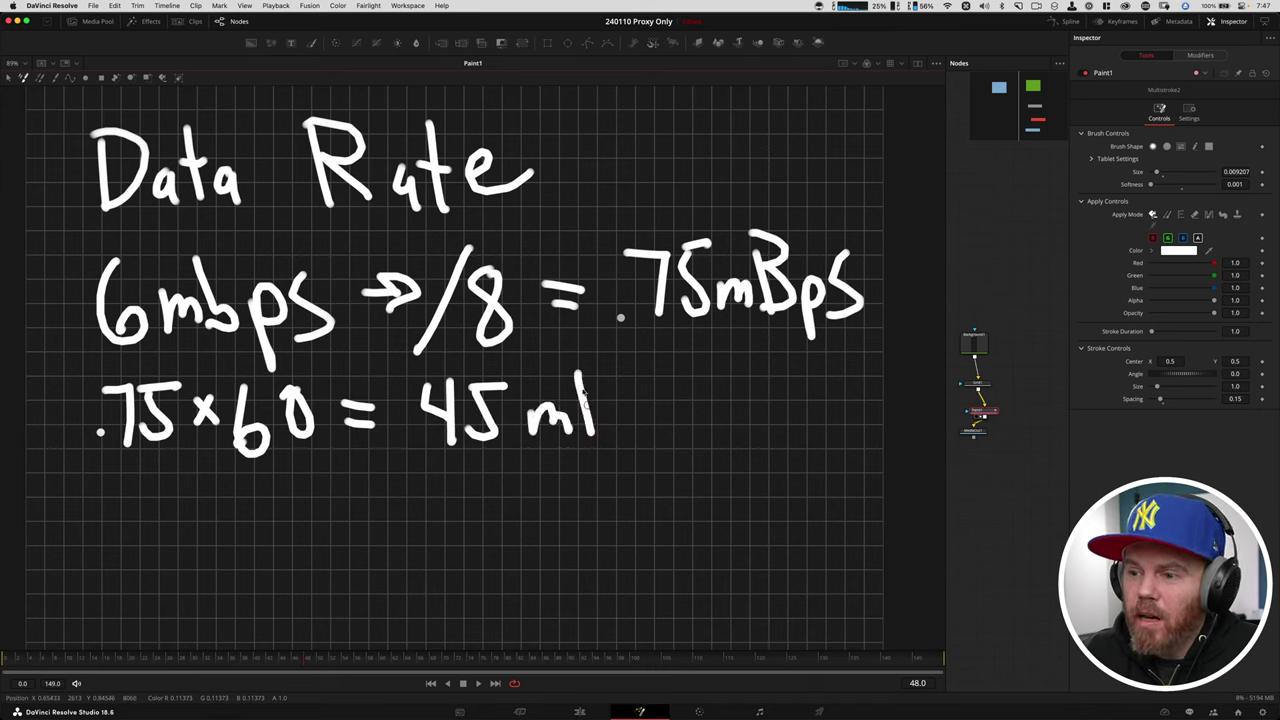
left_click_drag(590, 372, 596, 432)
left_click_drag(656, 398, 650, 432)
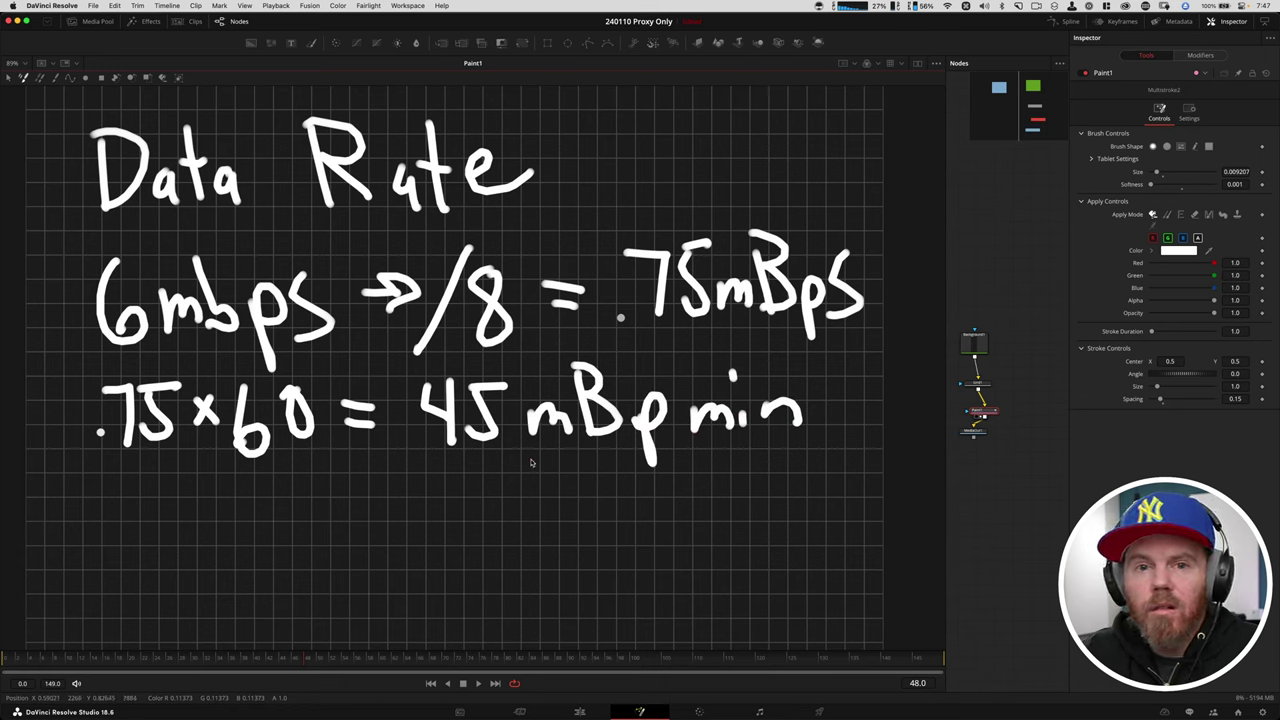
Handwrite '45×60 = 2700 mBphour' on the next line.
scroll(521, 470, "down", 4)
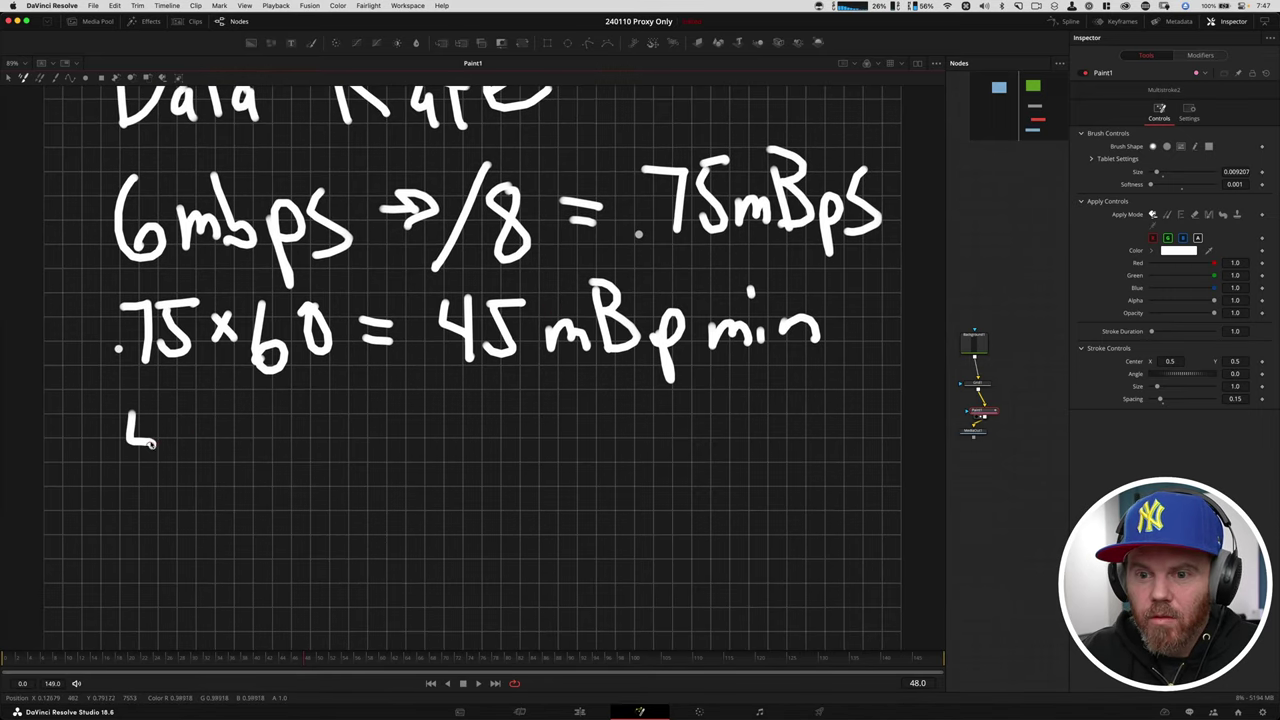
left_click_drag(278, 408, 268, 456)
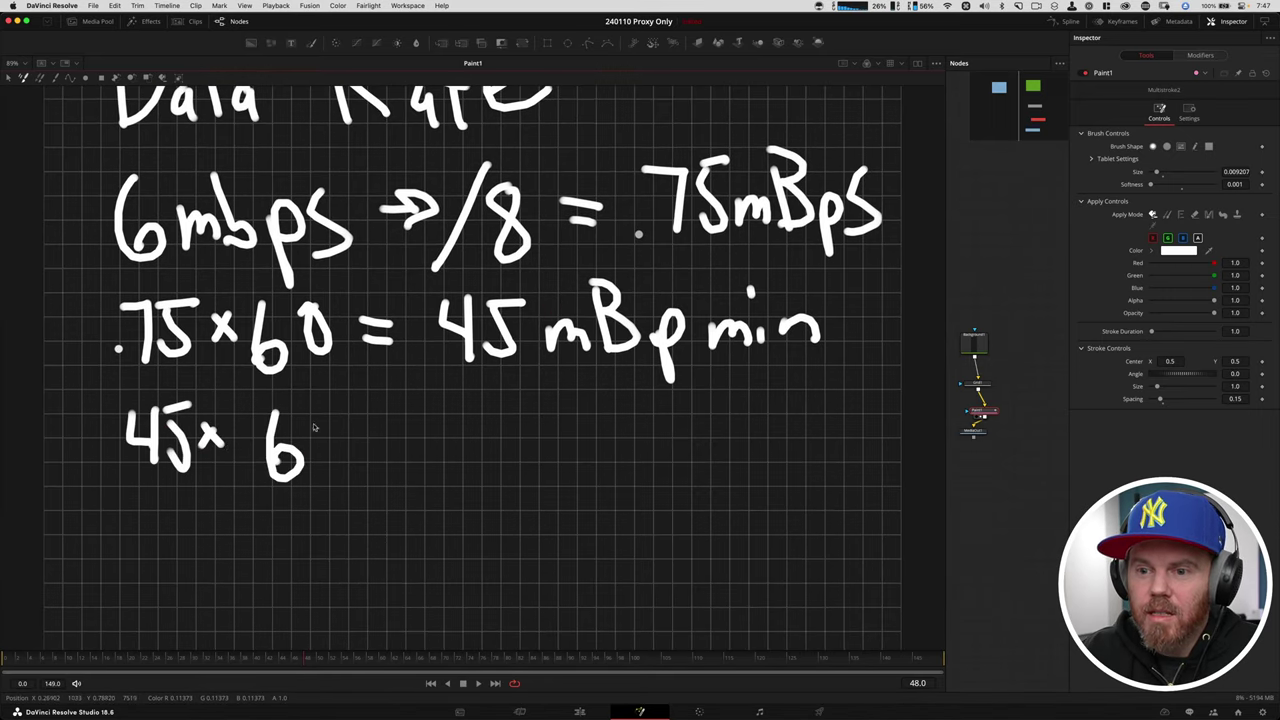
left_click_drag(320, 408, 318, 410)
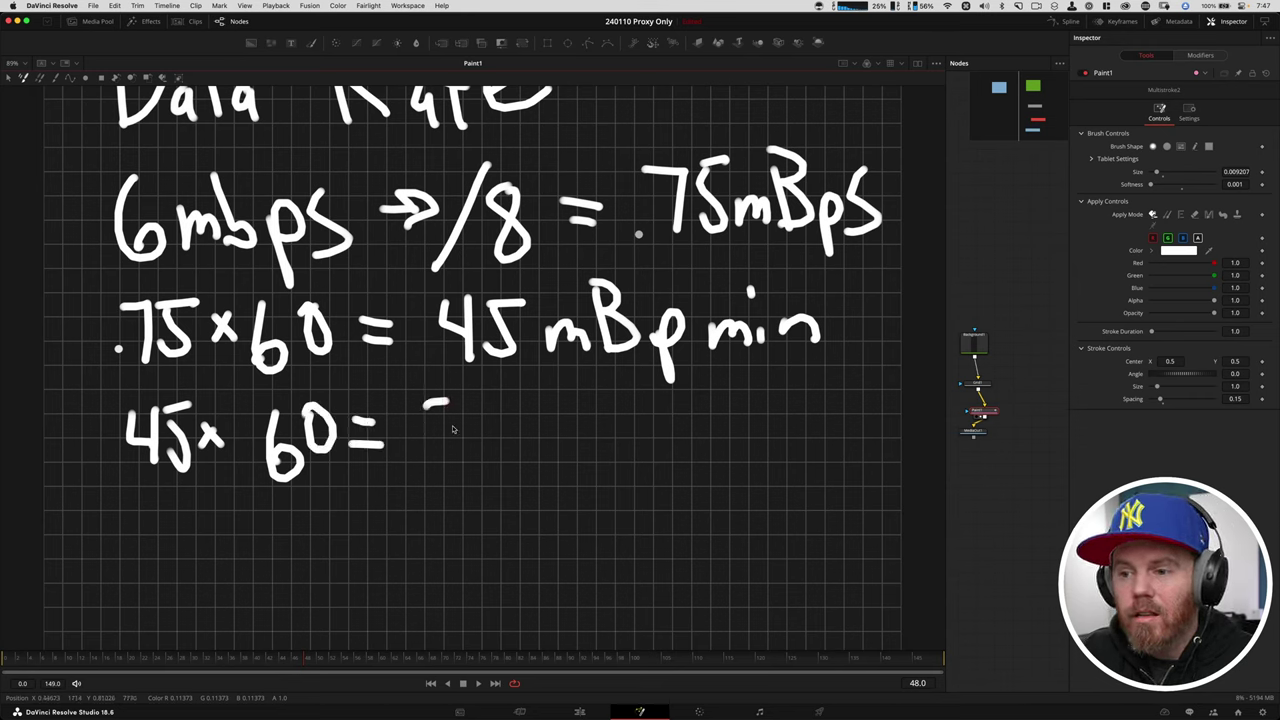
left_click_drag(452, 429, 466, 452)
left_click_drag(475, 406, 492, 455)
left_click_drag(528, 410, 560, 405)
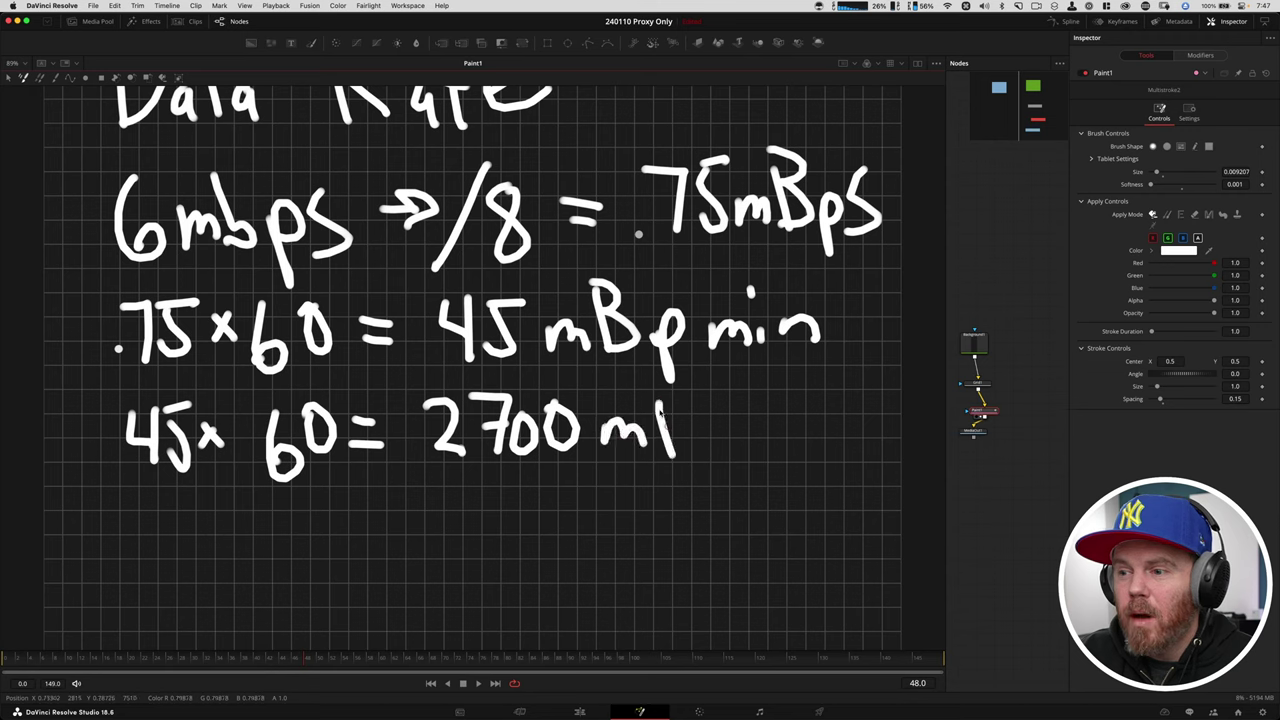
left_click_drag(668, 398, 672, 458)
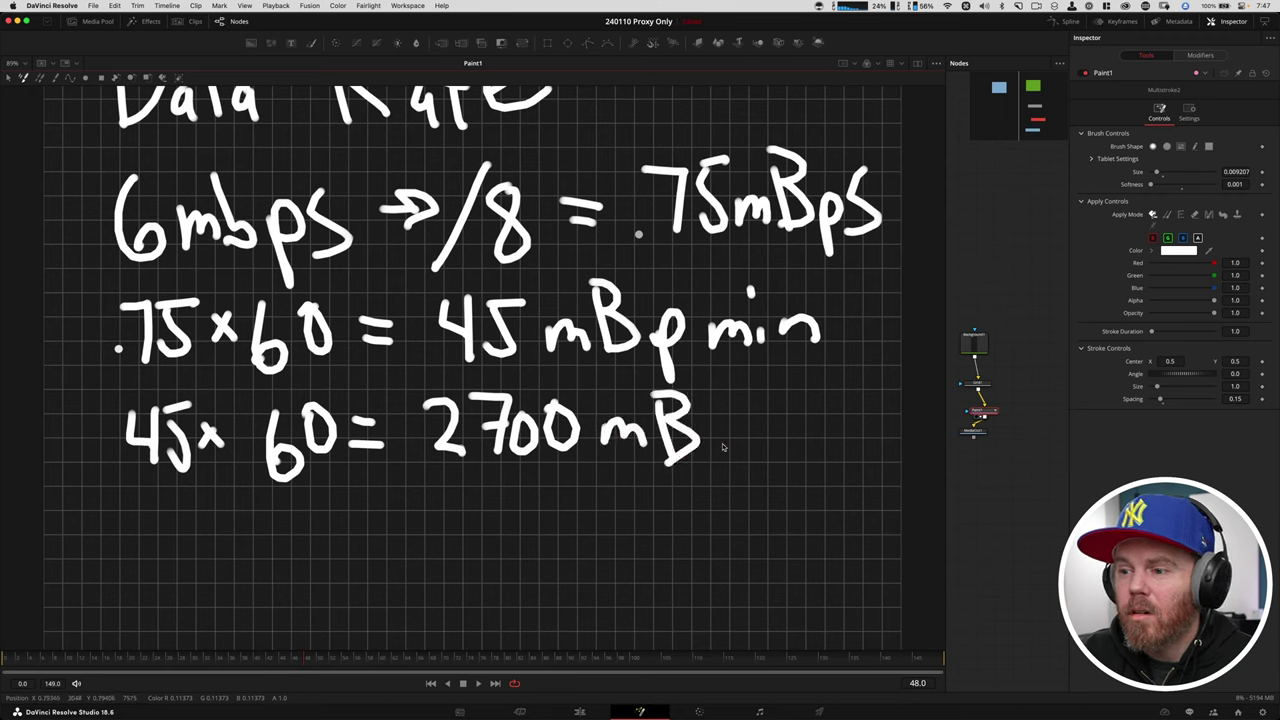
left_click_drag(728, 424, 746, 442)
left_click_drag(750, 376, 790, 444)
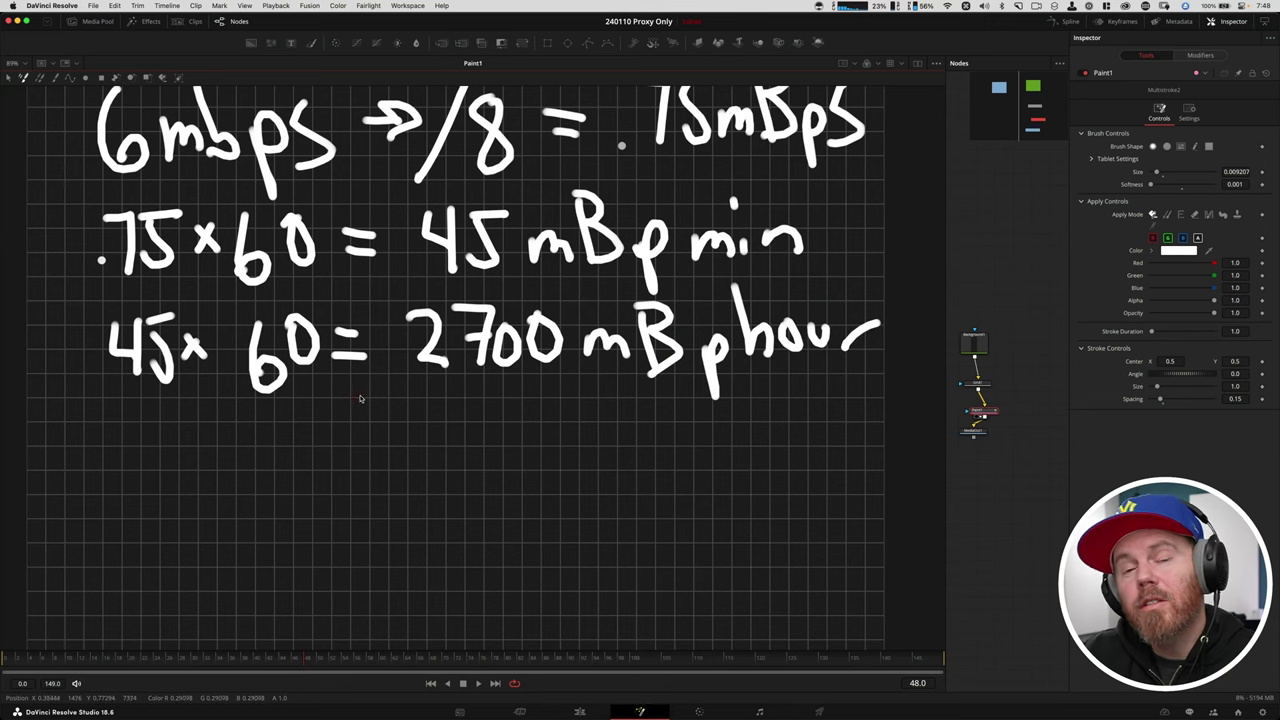
scroll(361, 409, "down", 3)
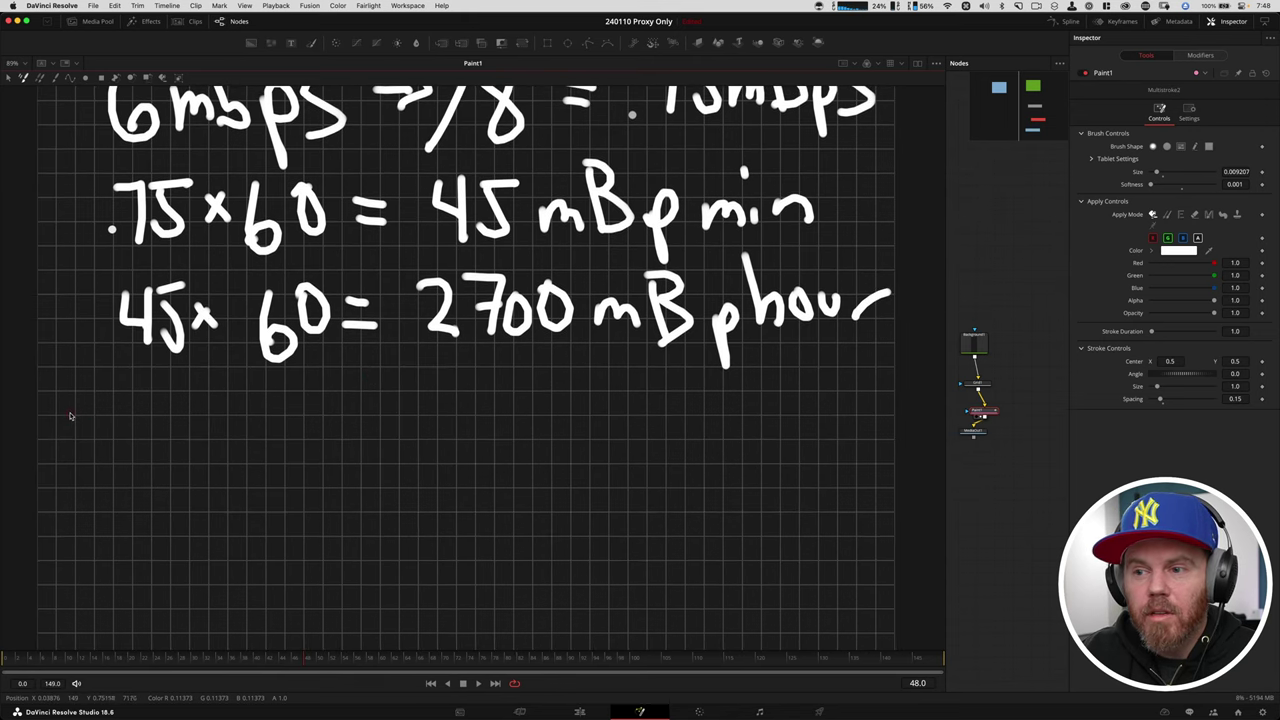
Handwrite '2700/1000 = 2.7gB hour' beneath the 45×60 line.
left_click_drag(87, 404, 102, 462)
left_click_drag(160, 406, 198, 414)
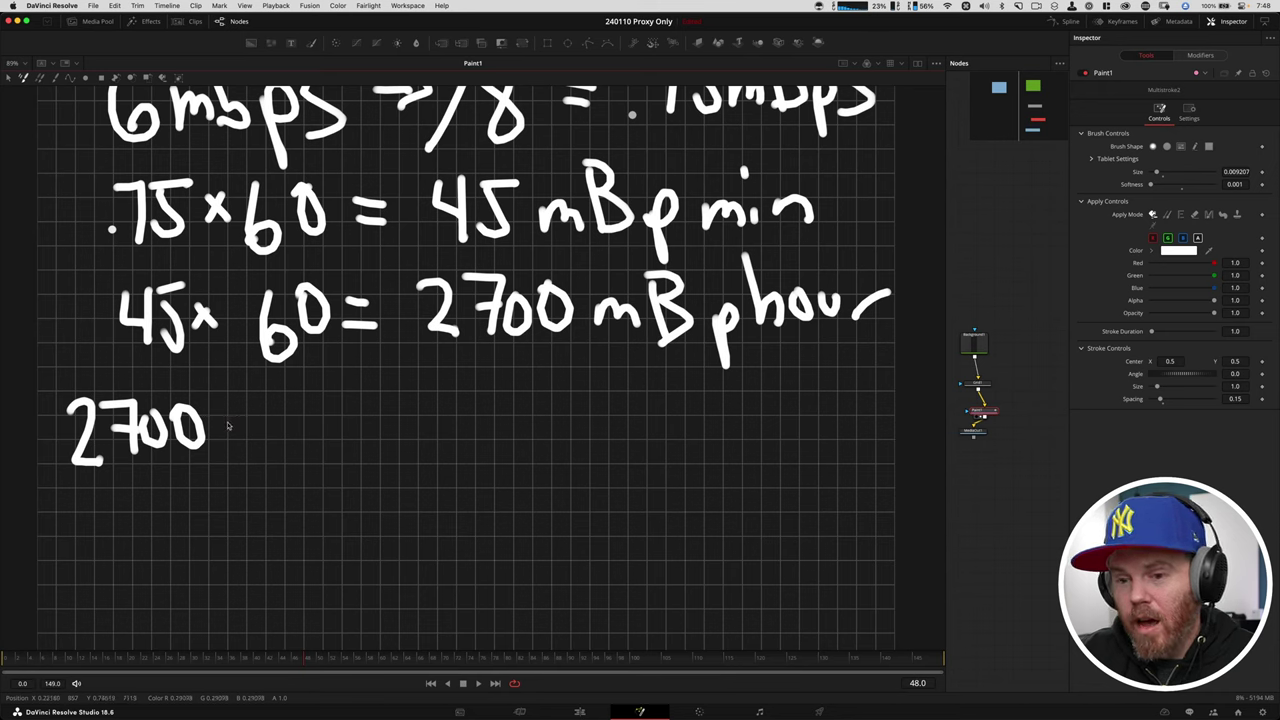
left_click_drag(242, 404, 211, 480)
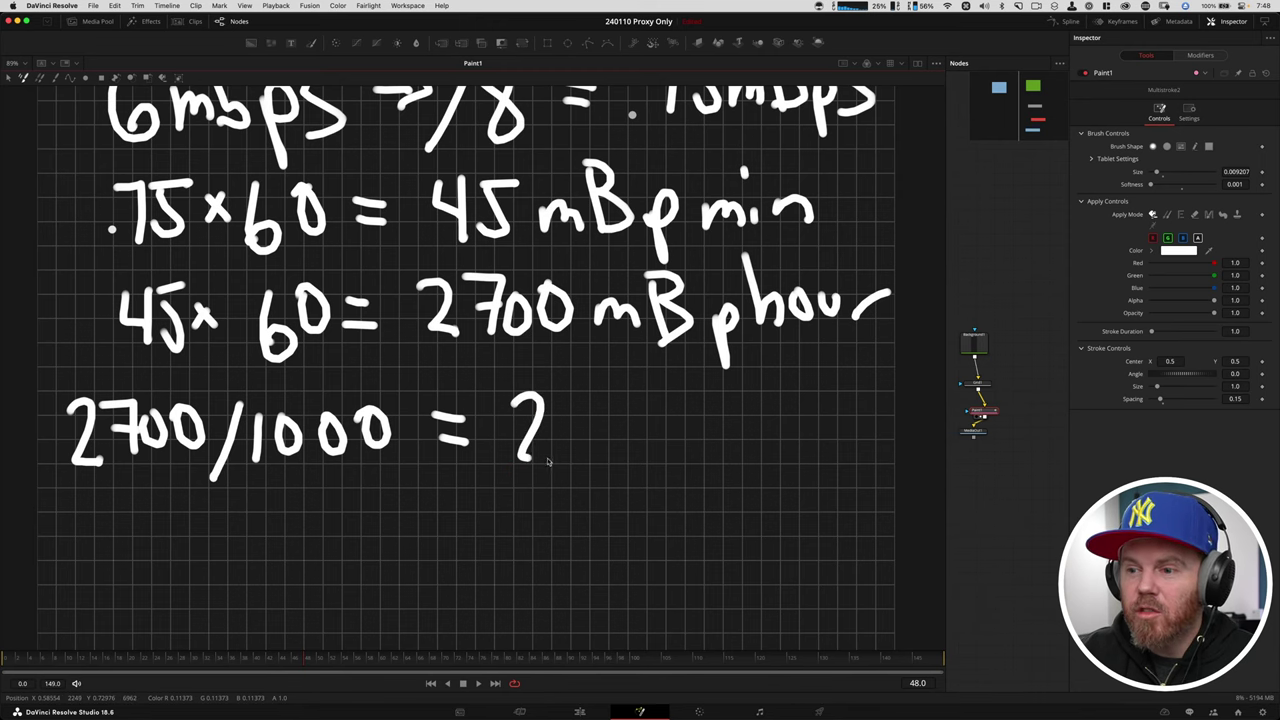
scroll(604, 423, "right", 5)
scroll(604, 423, "down", 2)
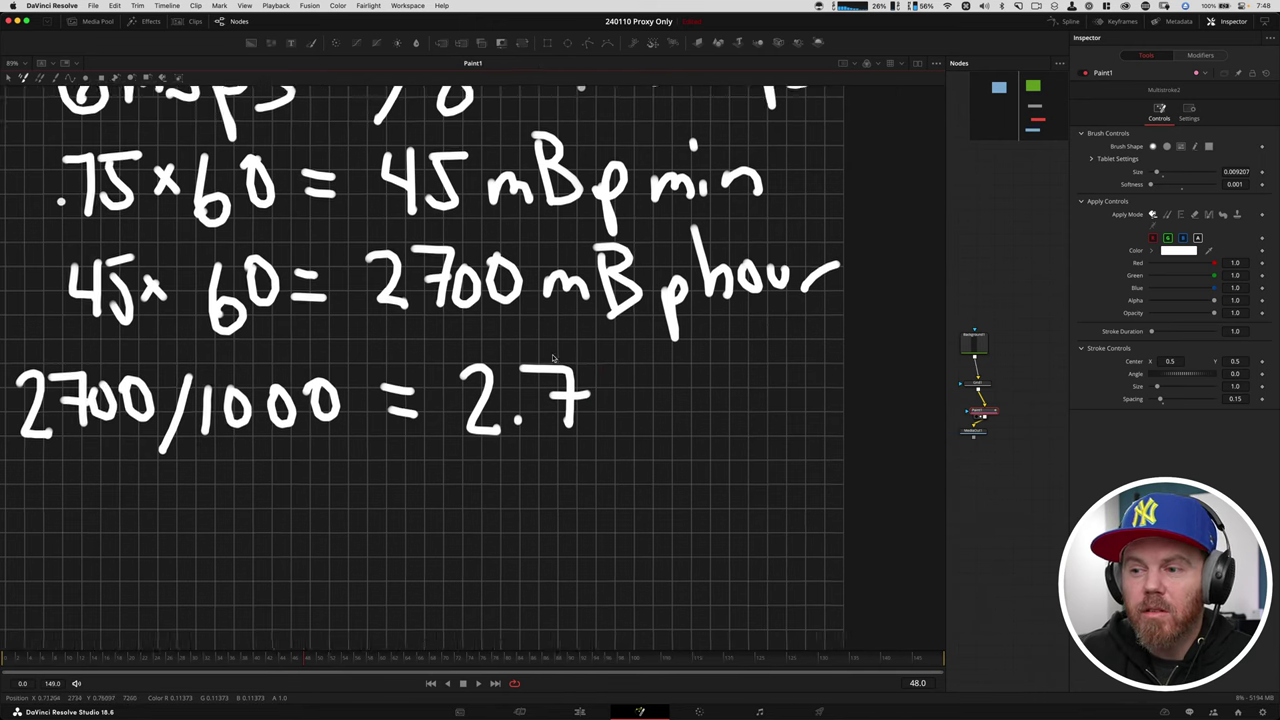
mouse_move(489, 415)
left_mouse_down()
mouse_move(522, 440)
mouse_move(538, 406)
left_mouse_up()
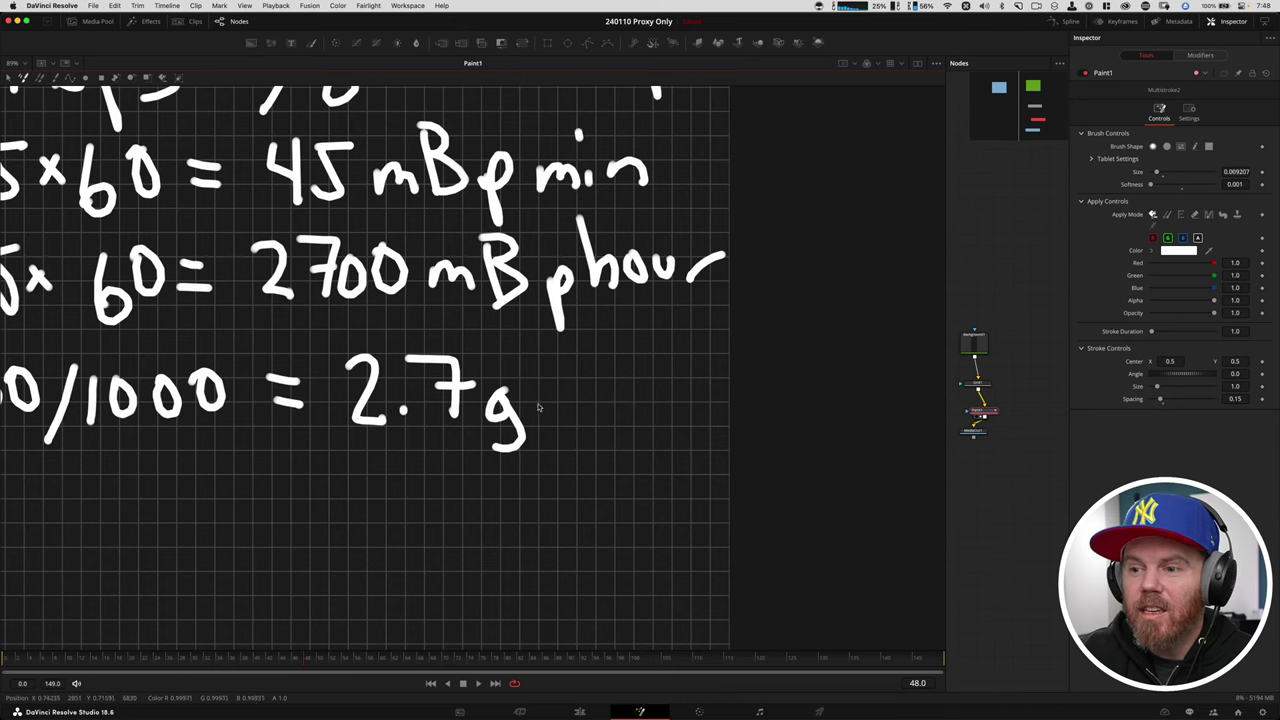
left_click_drag(543, 361, 565, 428)
left_click_drag(593, 362, 627, 420)
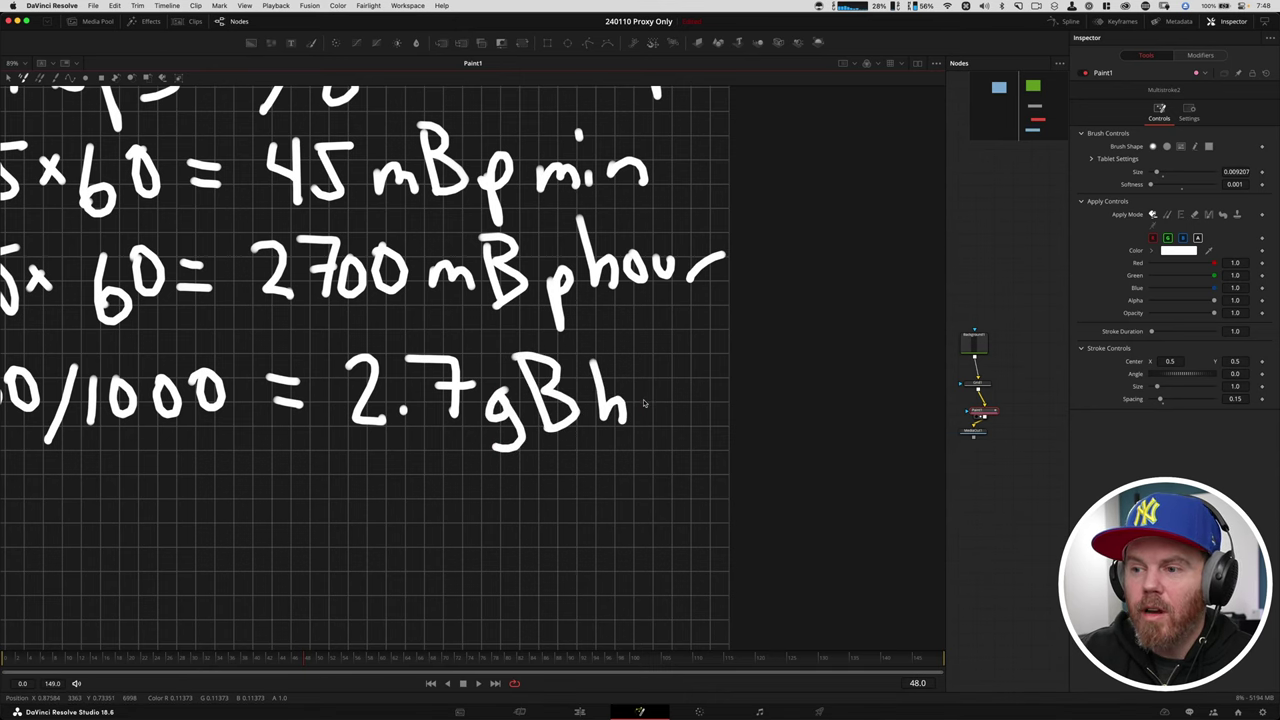
Pan and zoom the Fusion viewer to frame the paint strokes for a new line.
scroll(700, 405, "left", 5)
scroll(700, 405, "down", 2)
scroll(478, 334, "up", 1)
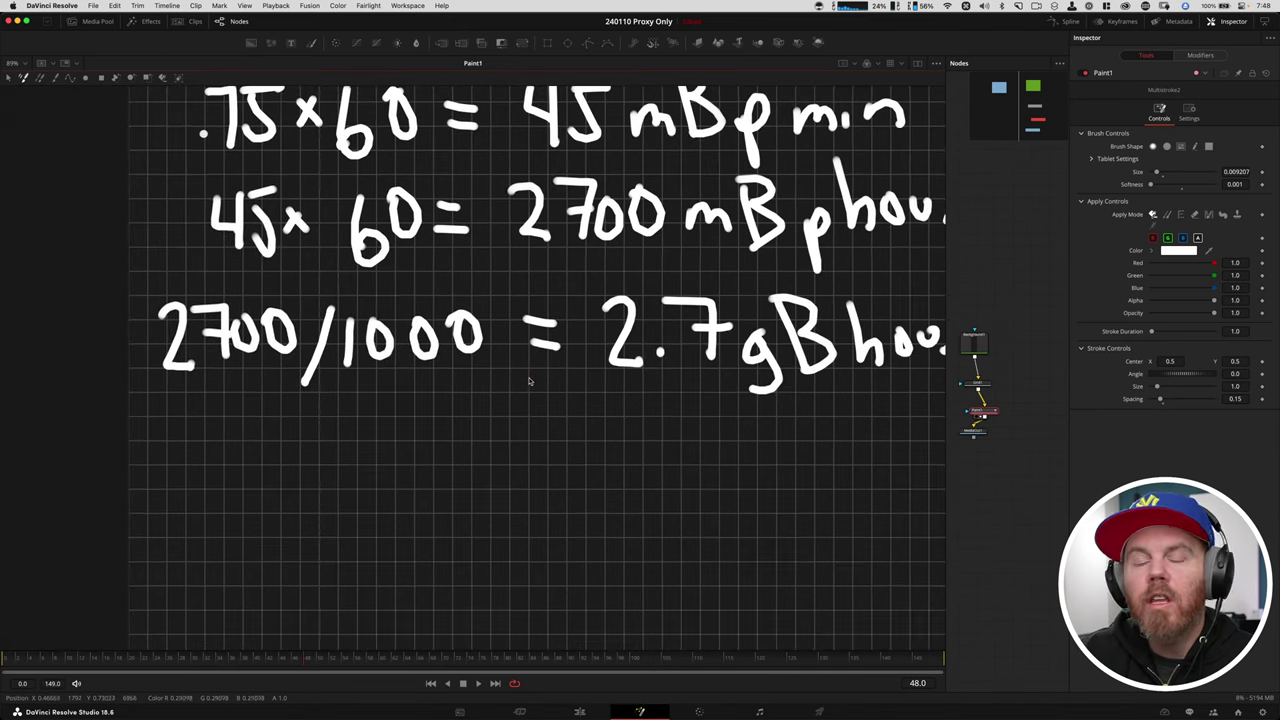
scroll(478, 334, "down", 1)
scroll(478, 334, "right", 3)
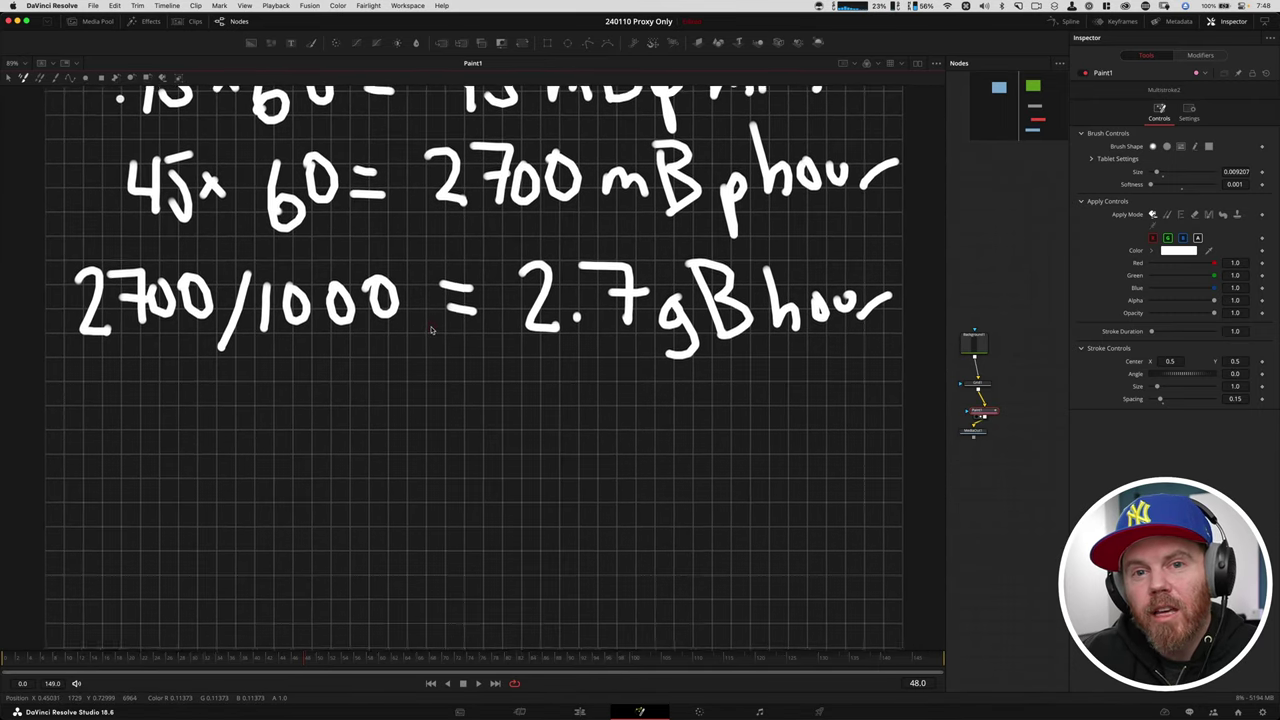
scroll(400, 337, "up", 2)
scroll(433, 371, "up", 1)
scroll(433, 365, "down", 4)
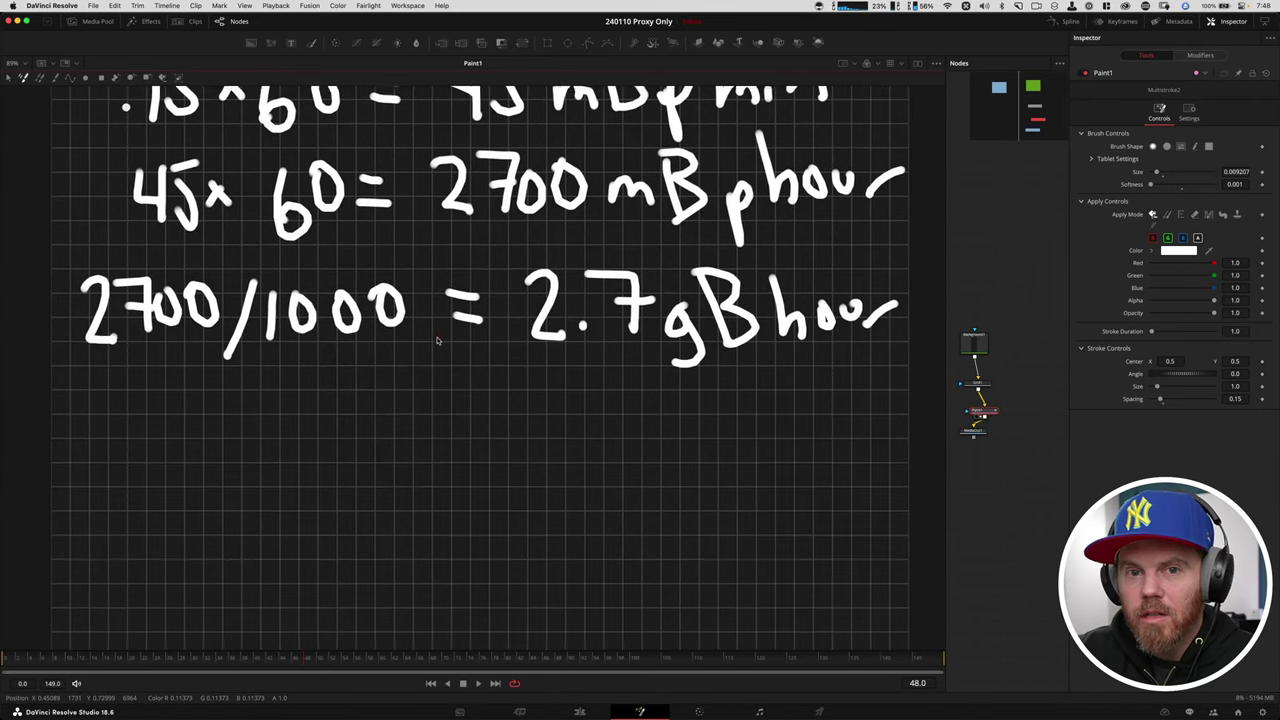
scroll(434, 355, "up", 1)
scroll(434, 345, "down", 2)
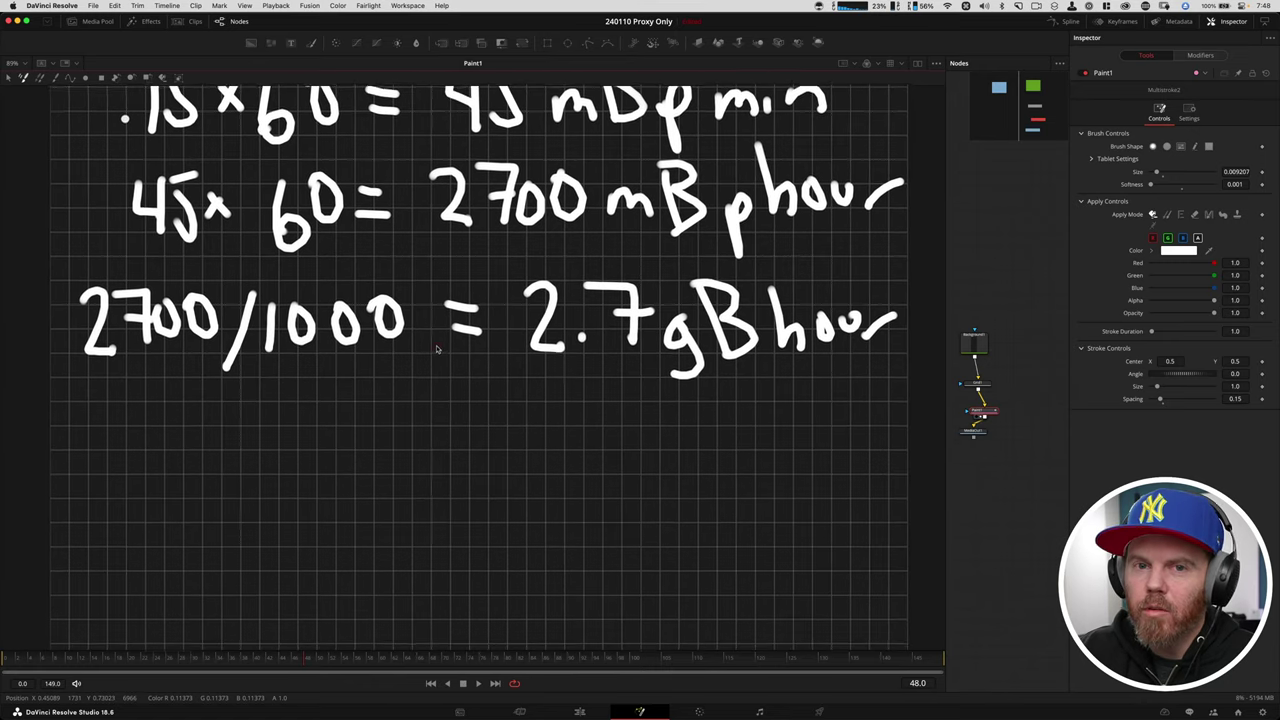
scroll(436, 338, "up", 1)
scroll(436, 337, "down", 1)
scroll(450, 328, "left", 1)
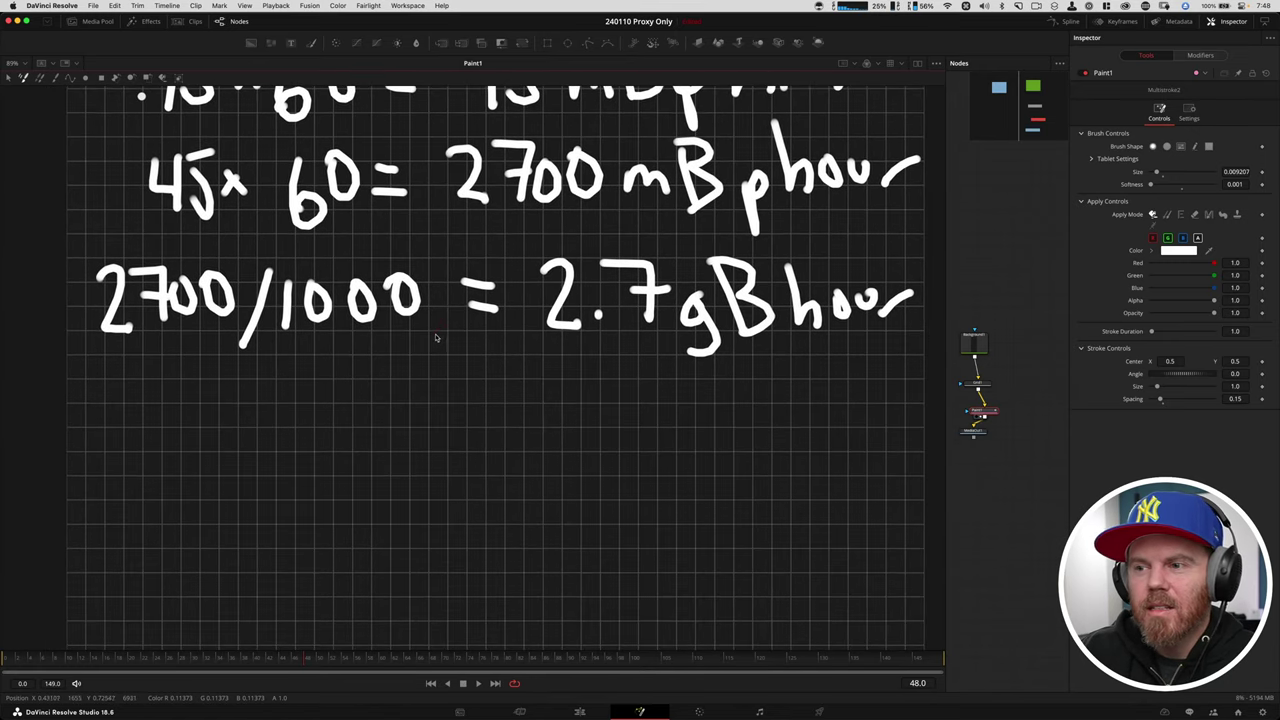
Handwrite '500 / 2.7' on the new line.
left_click_drag(106, 445, 105, 478)
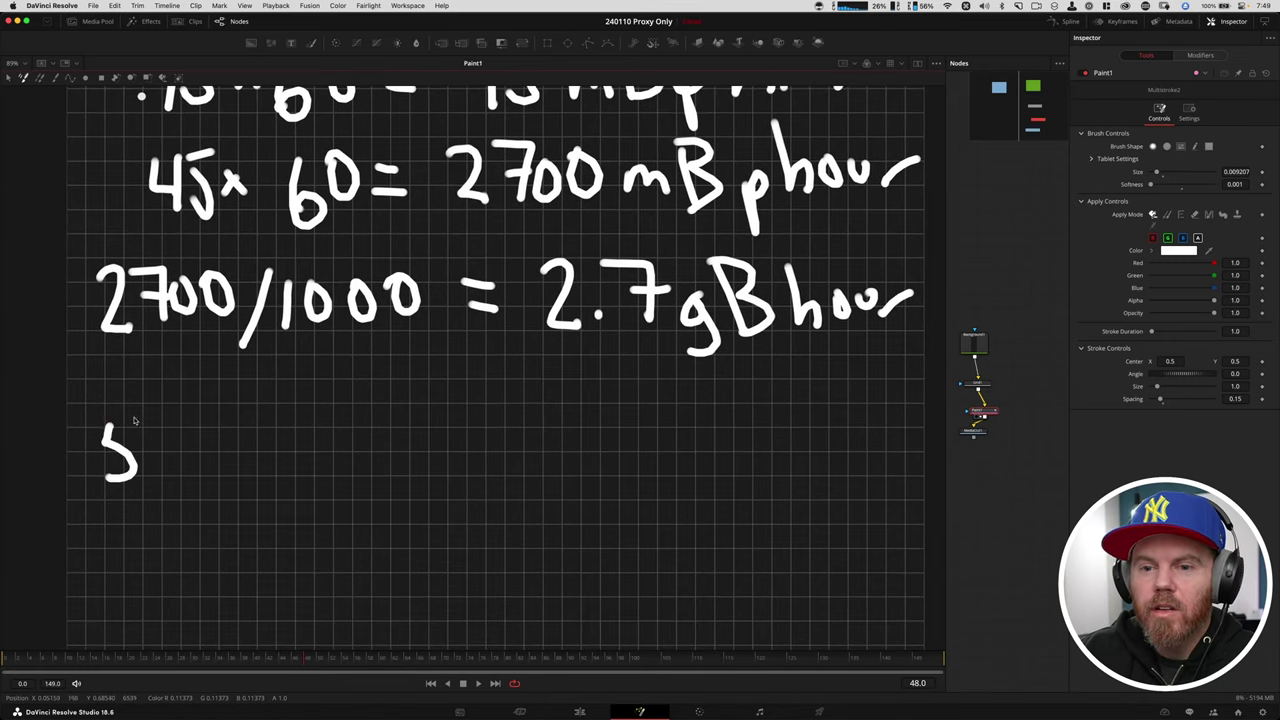
left_click_drag(108, 418, 142, 414)
left_click_drag(162, 418, 200, 441)
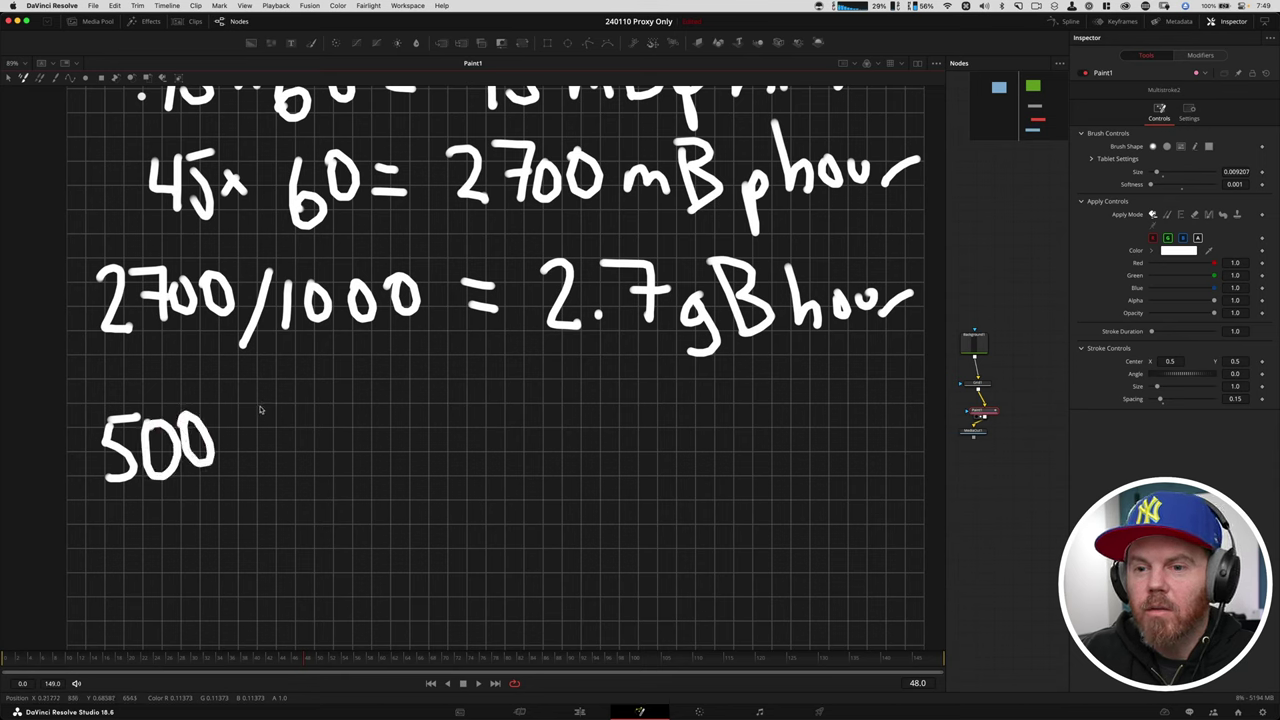
left_click_drag(263, 405, 238, 505)
left_click_drag(288, 428, 328, 486)
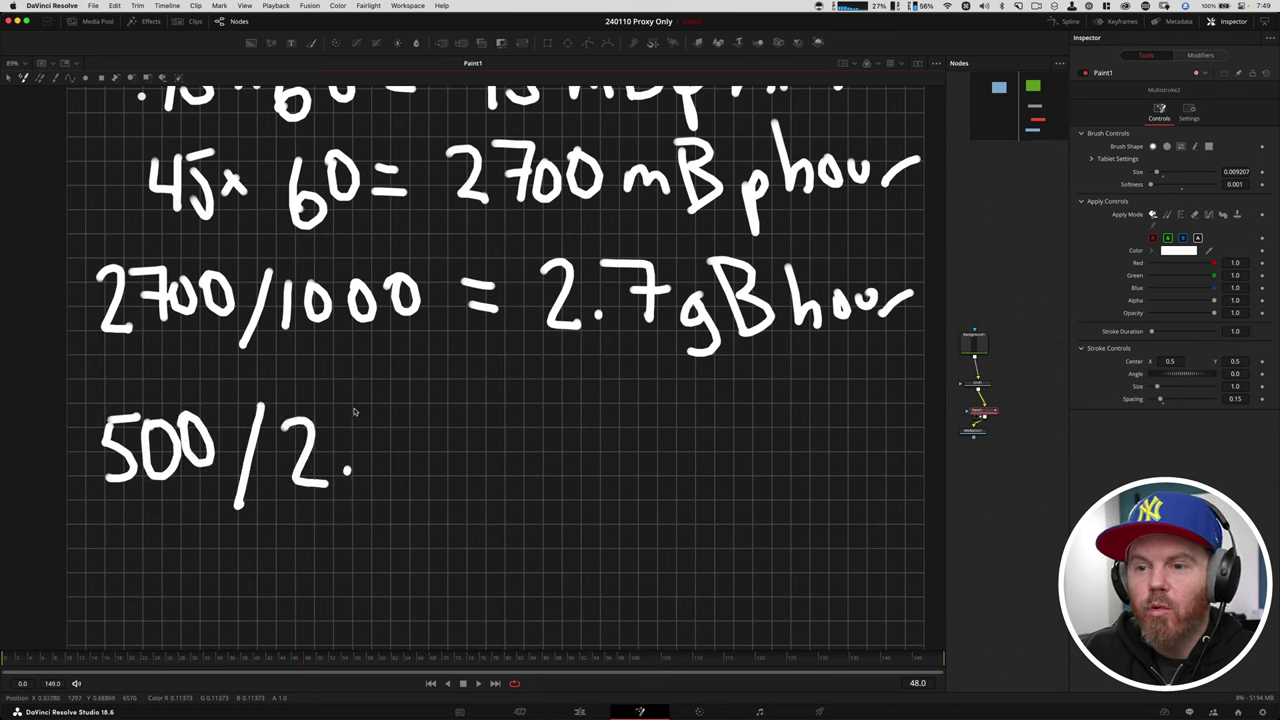
left_click_drag(351, 406, 400, 478)
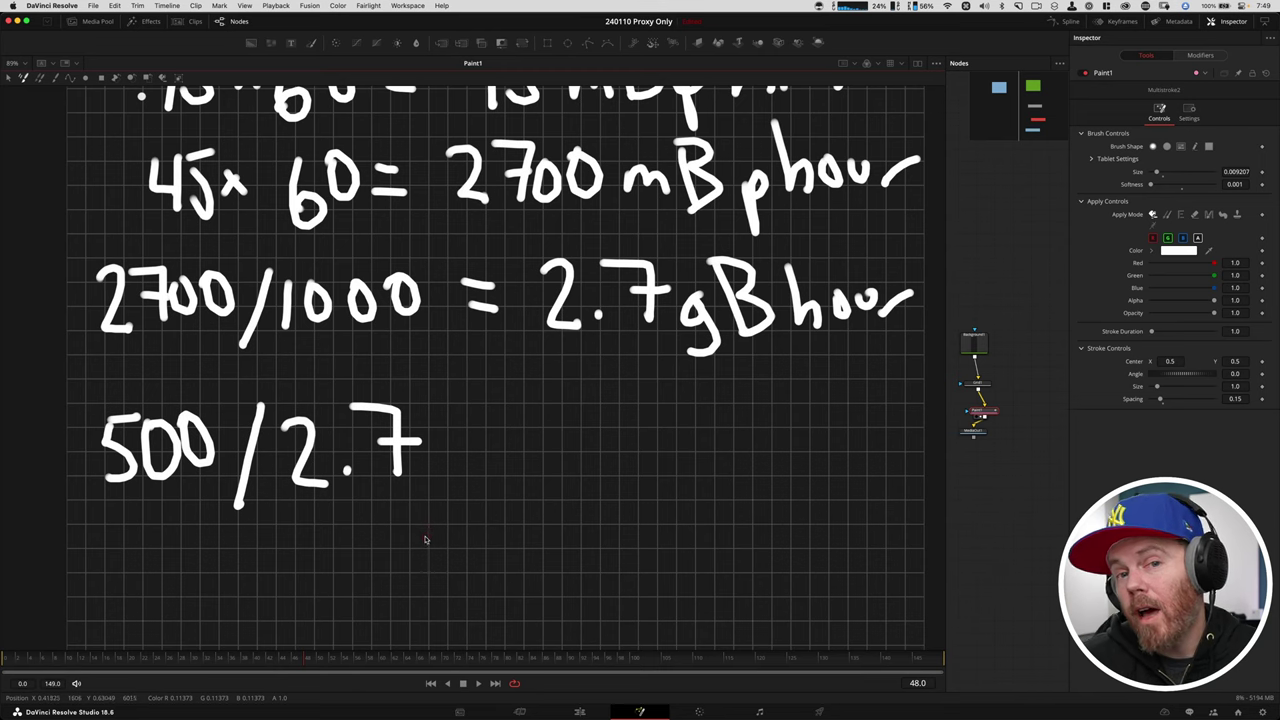
Complete the line with '= 185 hours' and circle the 185 hours result.
scroll(461, 528, "right", 3)
scroll(461, 528, "down", 1)
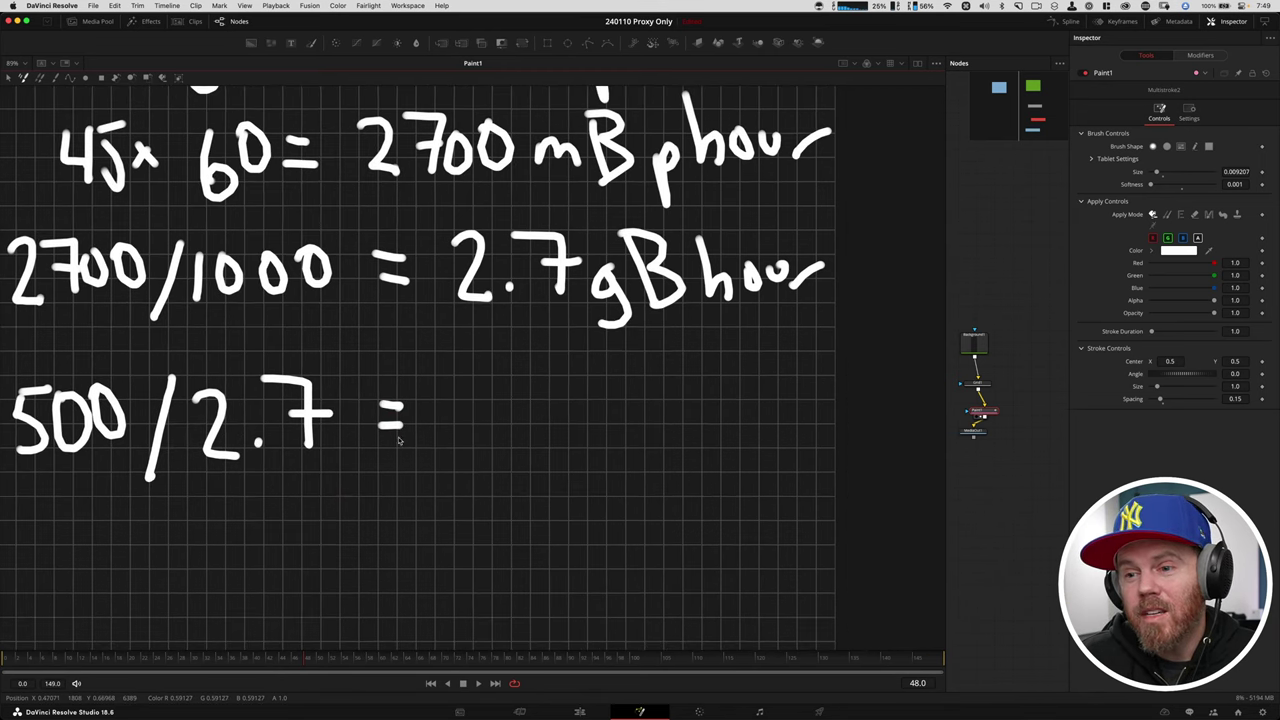
left_click_drag(464, 388, 458, 462)
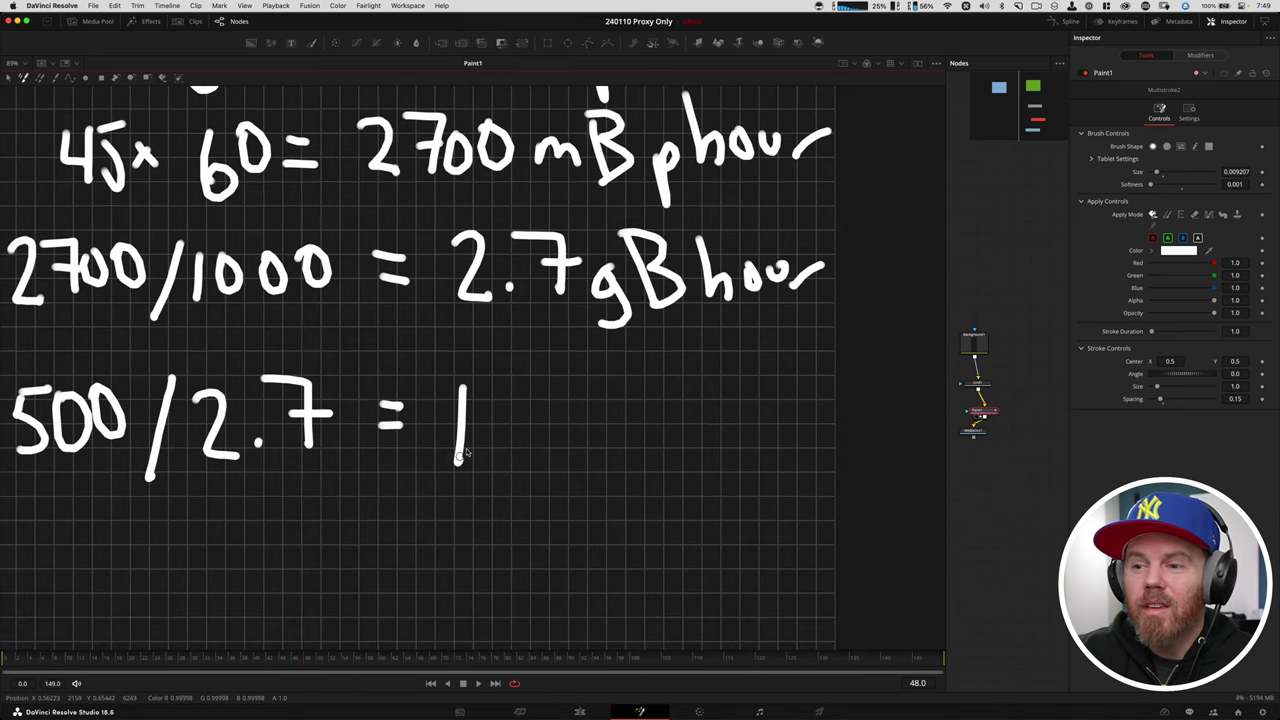
mouse_move(518, 430)
left_mouse_down()
mouse_move(510, 386)
mouse_move(556, 464)
left_mouse_up()
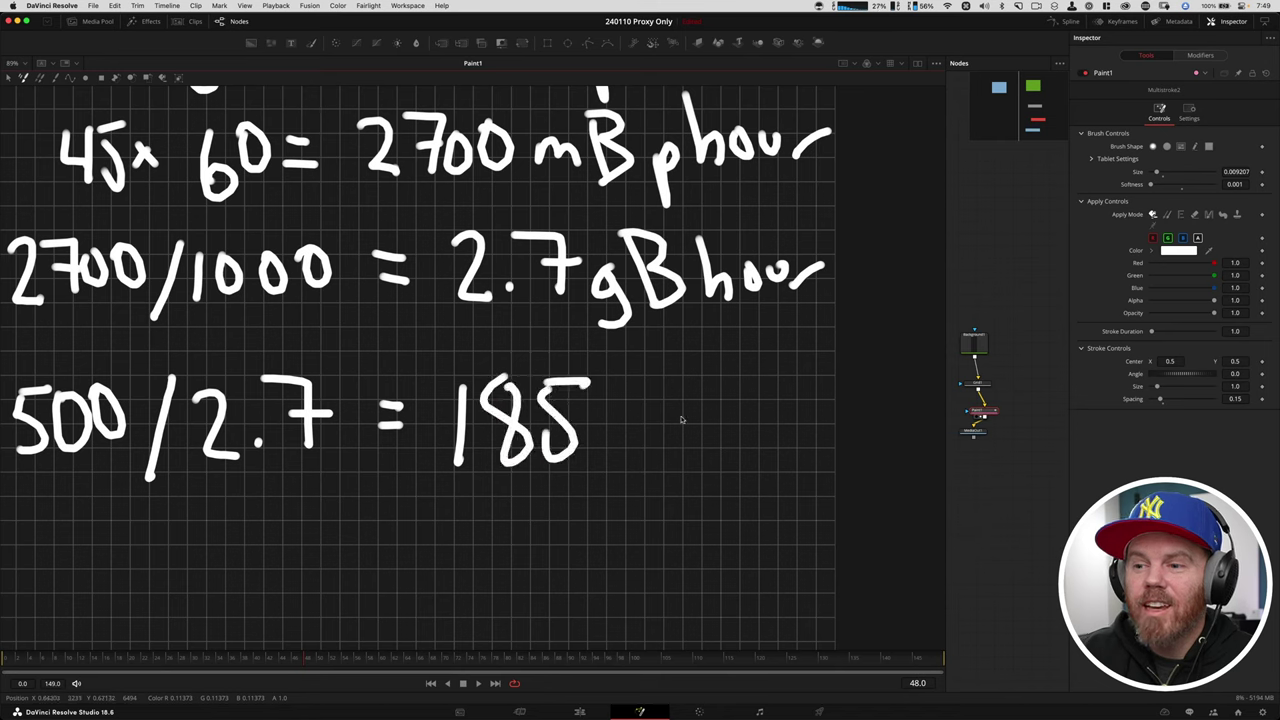
left_click_drag(626, 376, 668, 462)
mouse_move(692, 416)
left_mouse_down()
mouse_move(720, 445)
mouse_move(738, 420)
left_mouse_up()
mouse_move(740, 452)
left_mouse_down()
mouse_move(775, 411)
mouse_move(746, 460)
left_mouse_up()
mouse_move(818, 342)
left_mouse_down()
mouse_move(547, 320)
mouse_move(428, 451)
mouse_move(703, 517)
mouse_move(803, 391)
mouse_move(748, 332)
left_mouse_up()
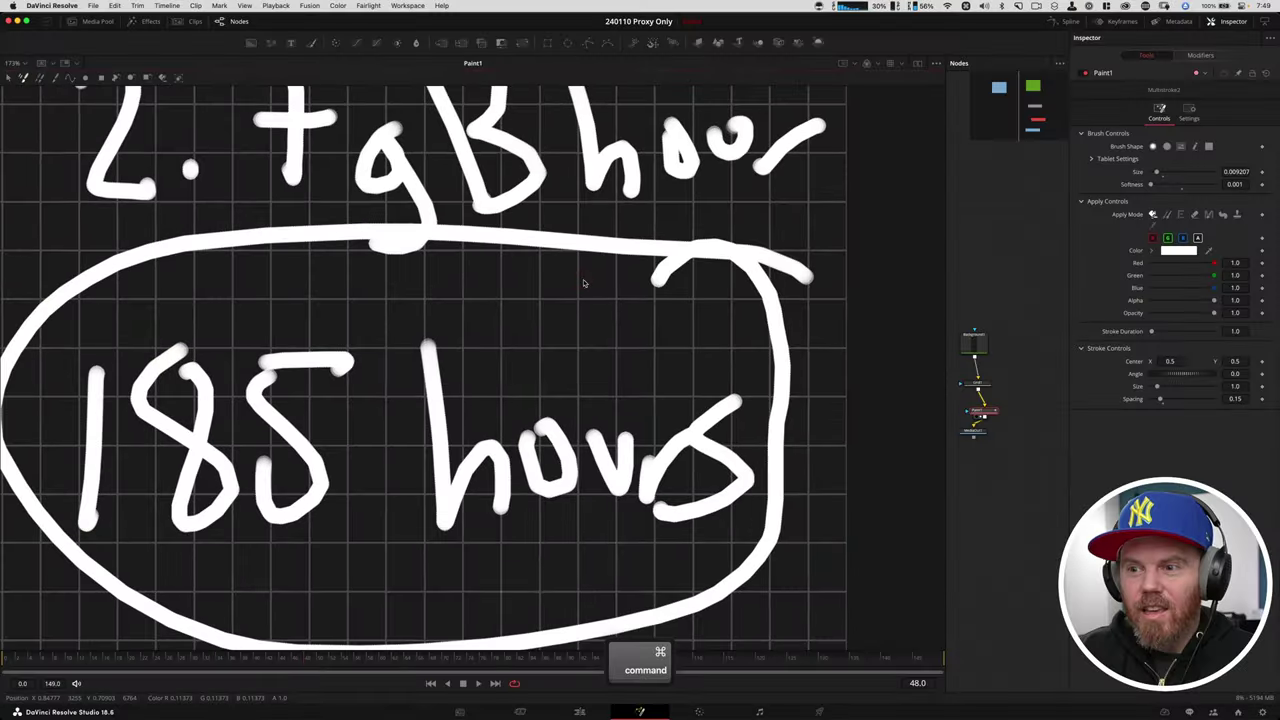
scroll(581, 294, "down", 3)
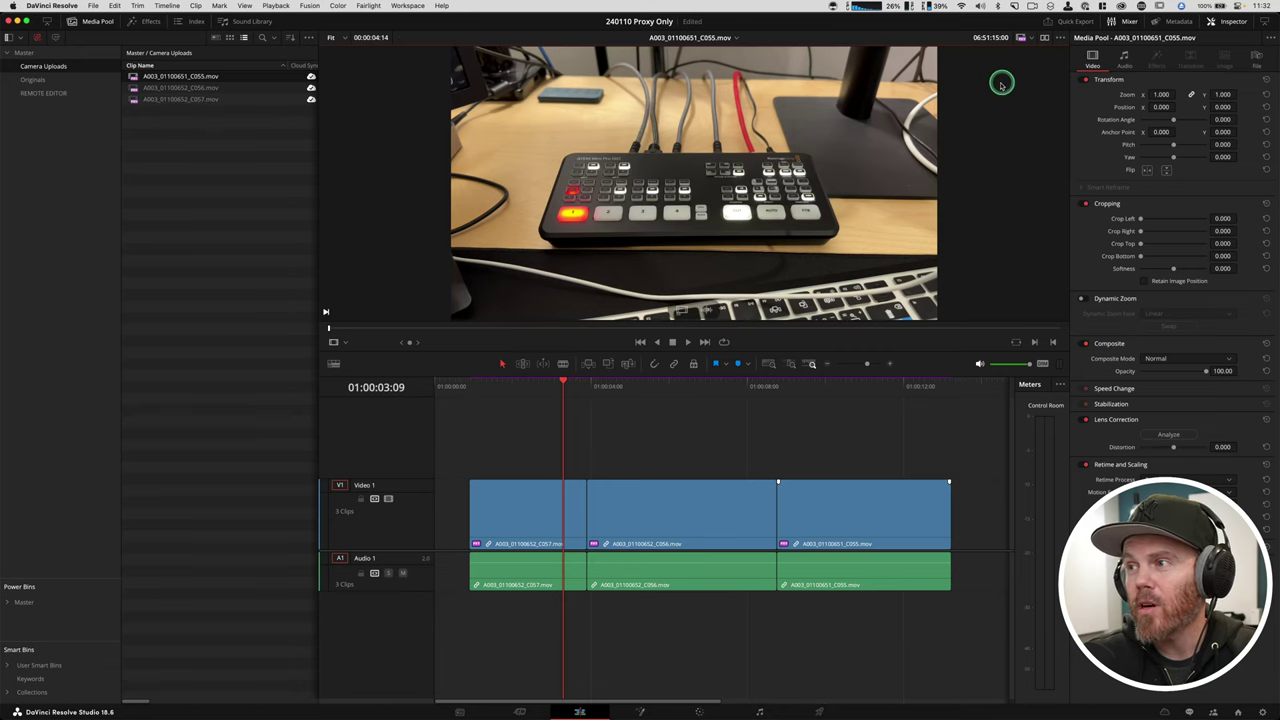
Choose Disable All Proxies in the viewer and select all Media Pool clips.
left_click(1026, 40)
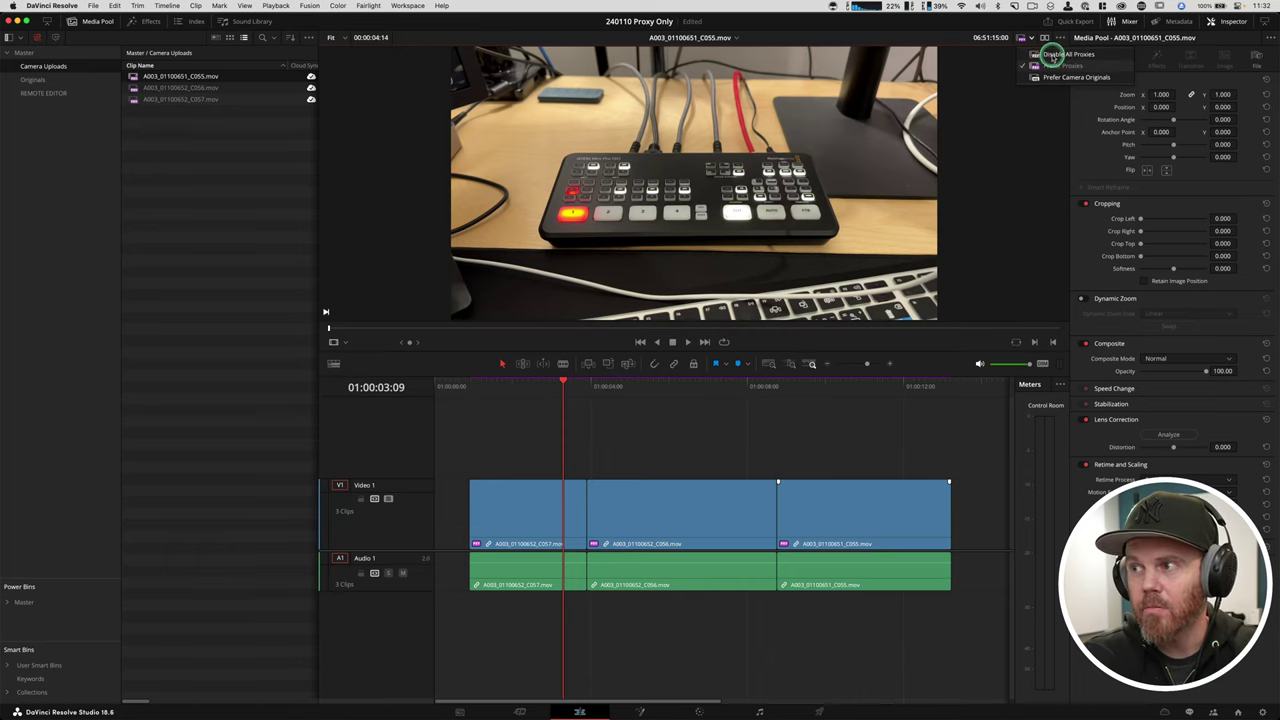
left_click(1053, 54)
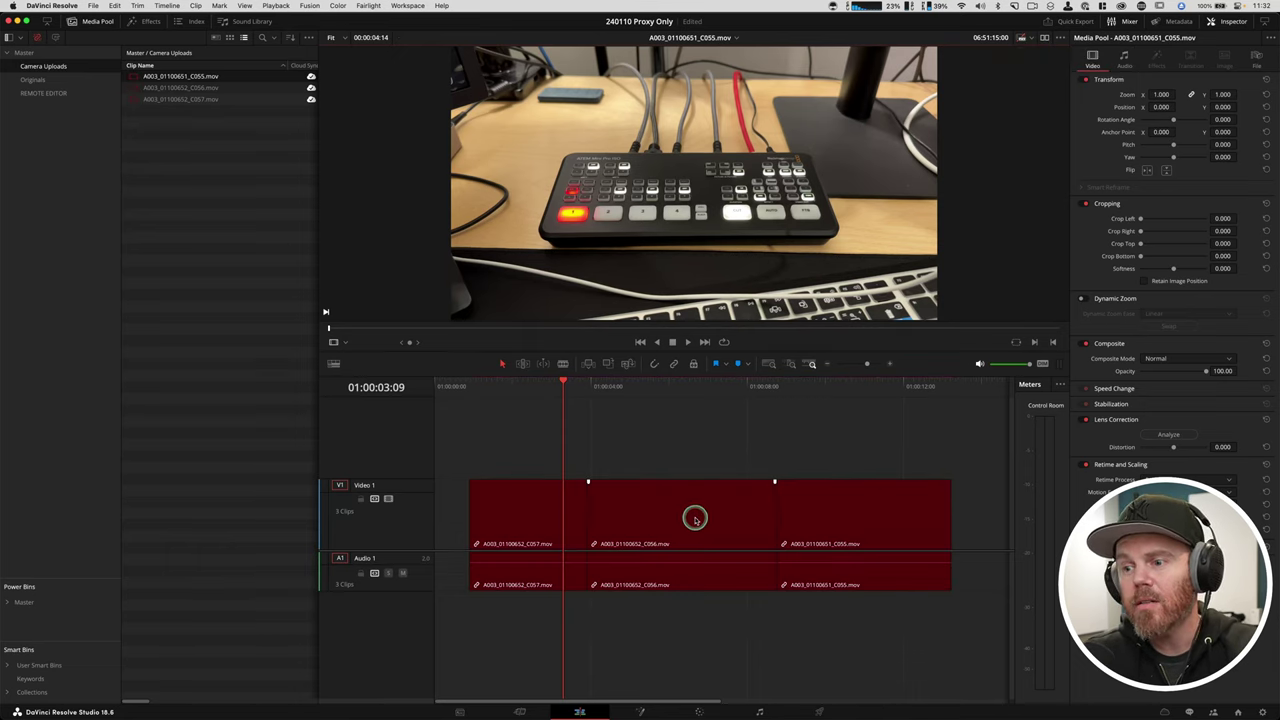
key("super+a")
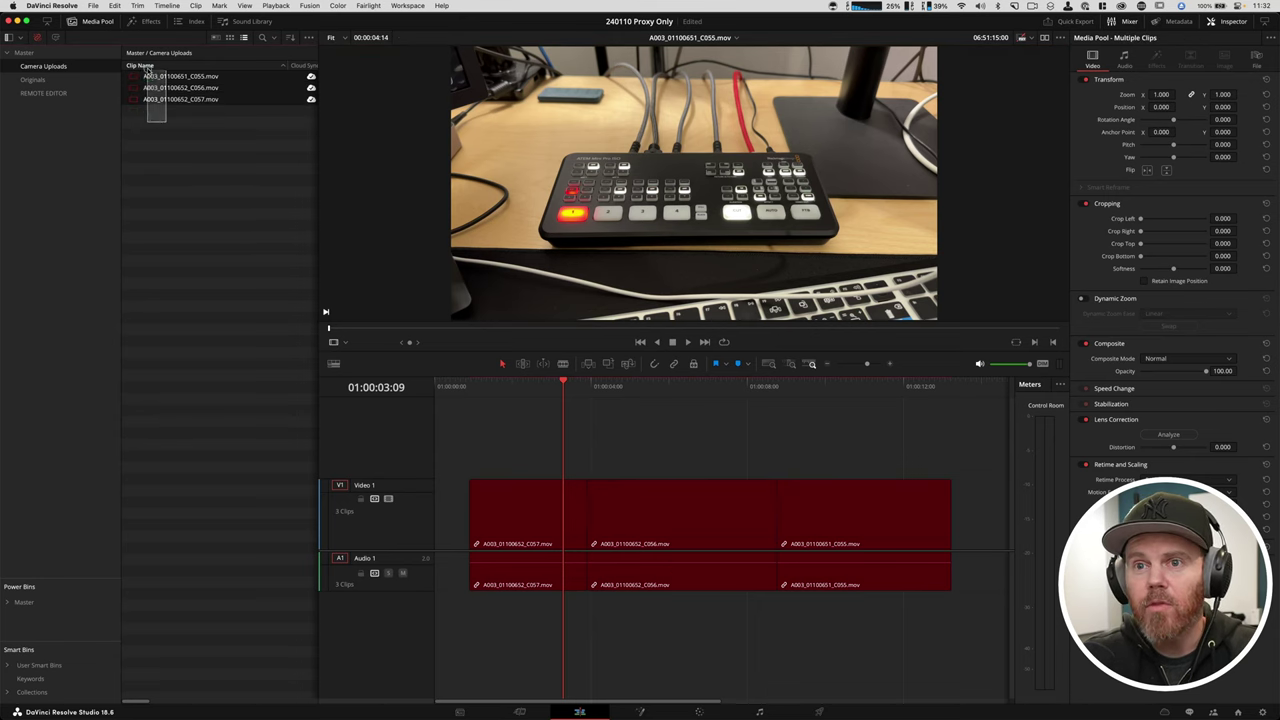
Relink the selected clips to the originals in 240110 Proxy Only/FOOTAGE/02.
right_click(160, 80)
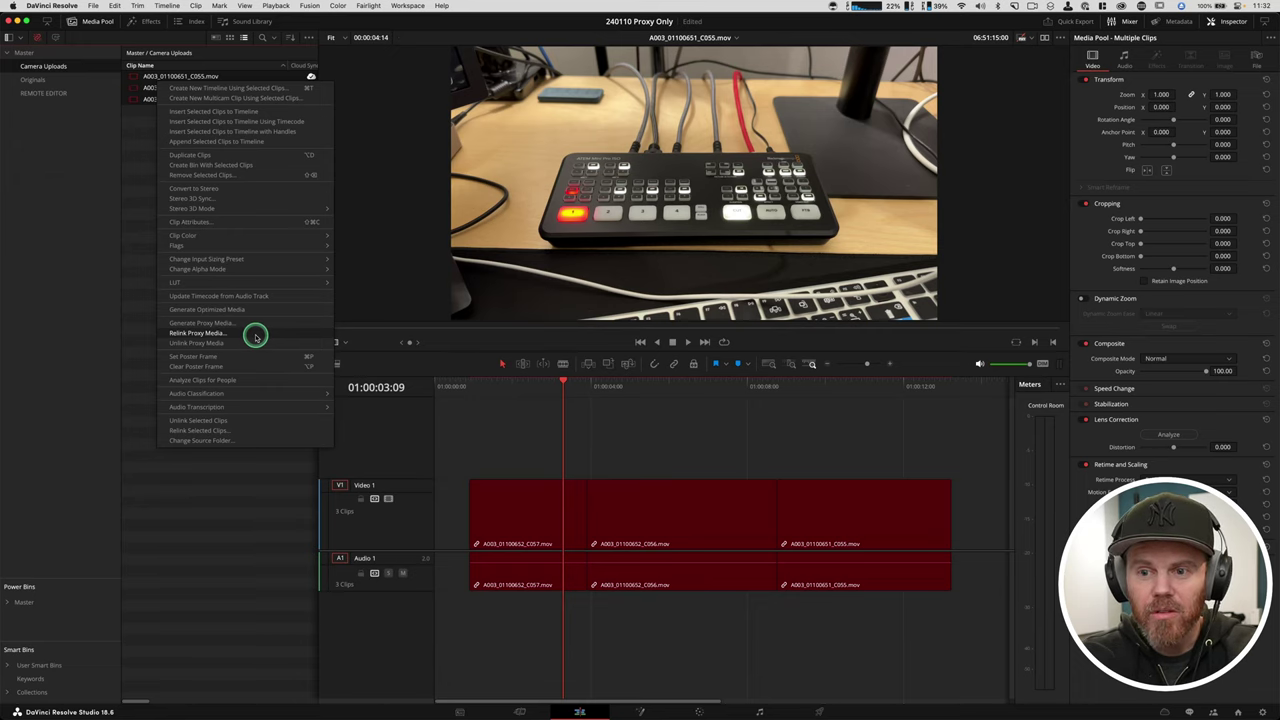
left_click(143, 194)
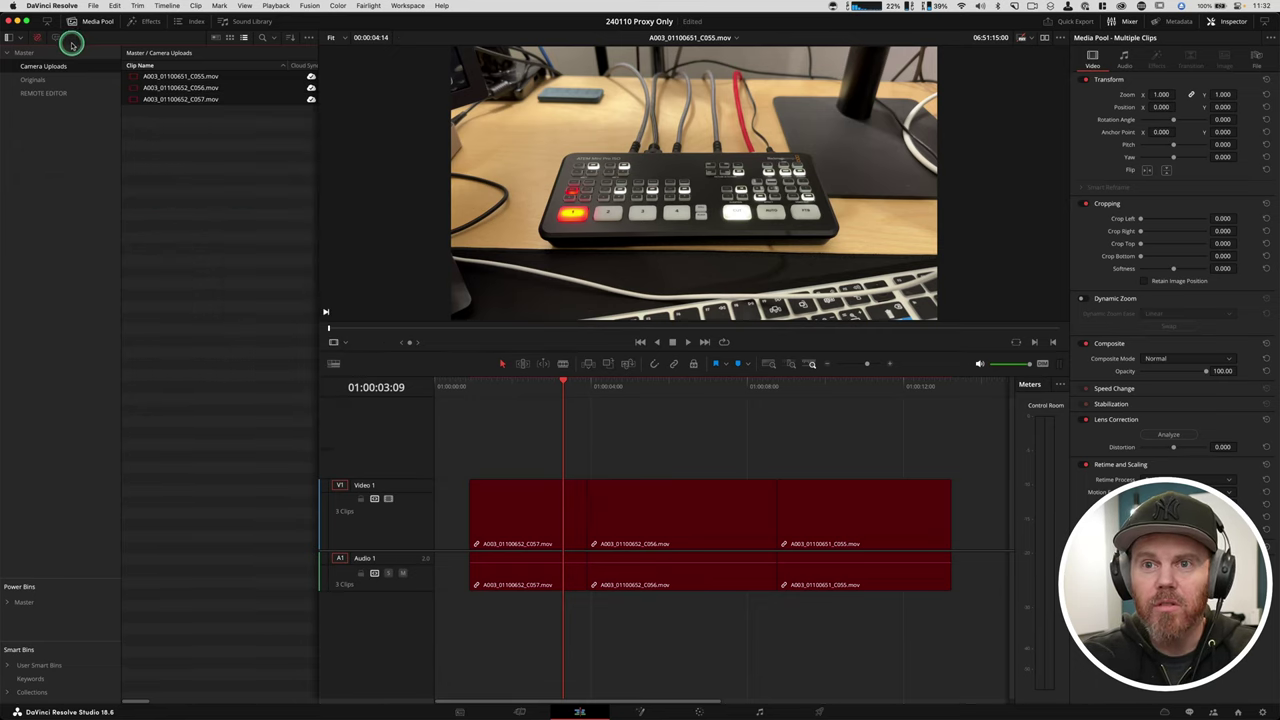
left_click(36, 38)
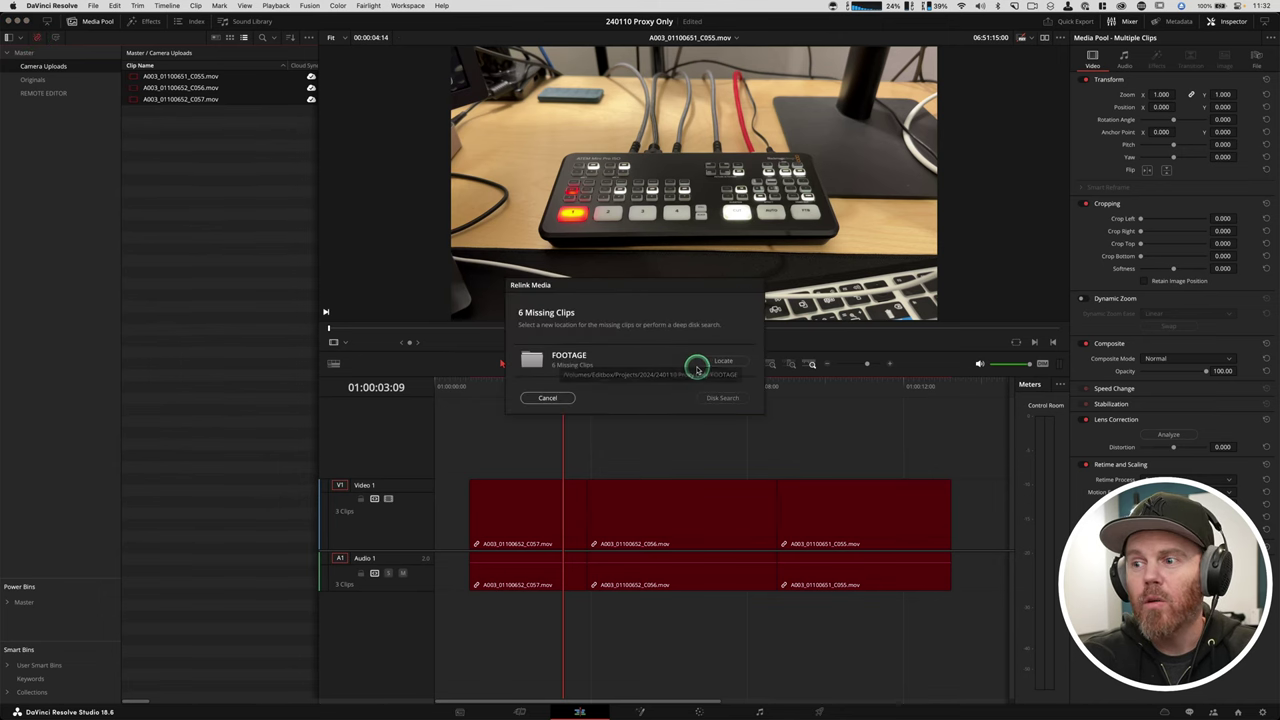
left_click(705, 366)
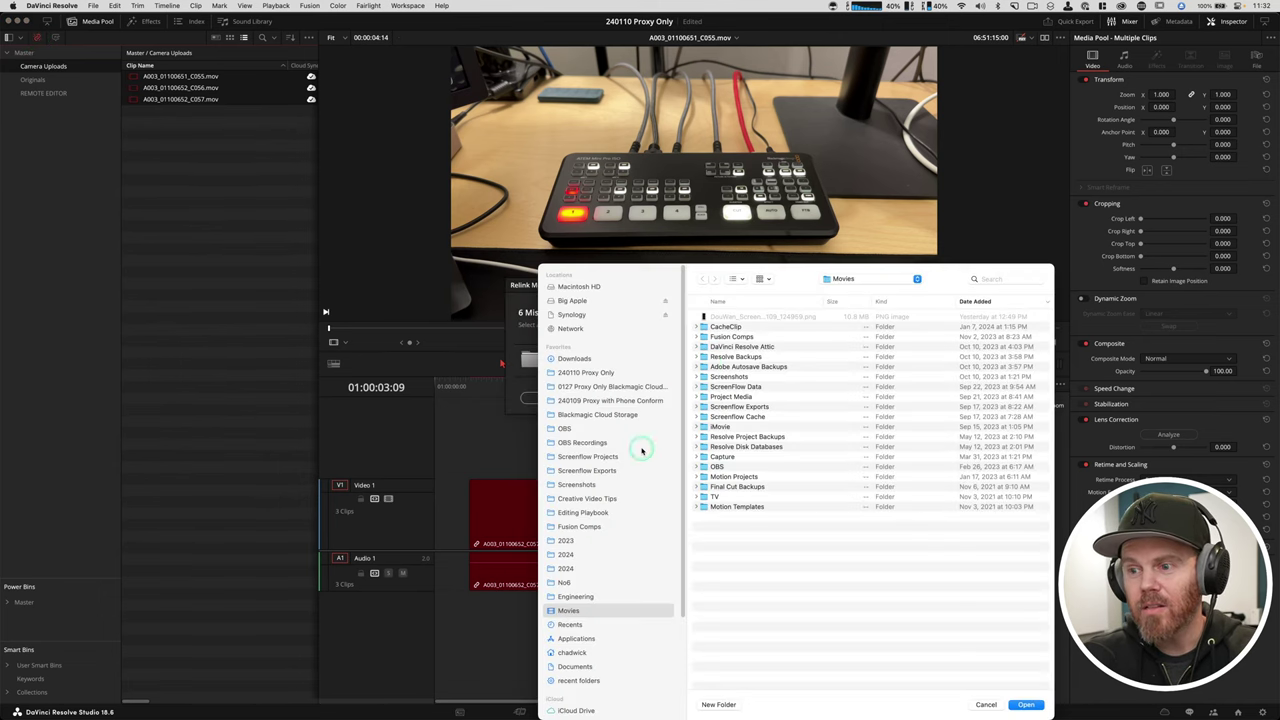
left_click(600, 373)
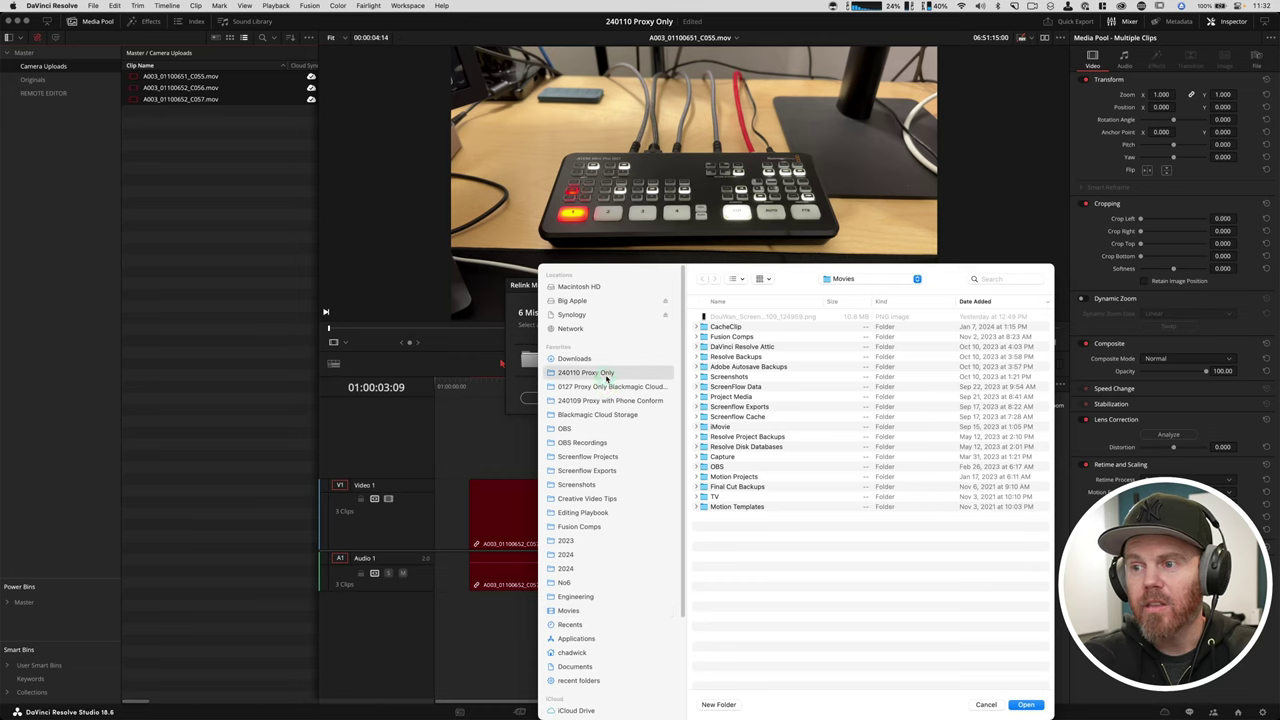
left_click(779, 391)
double_click(728, 338)
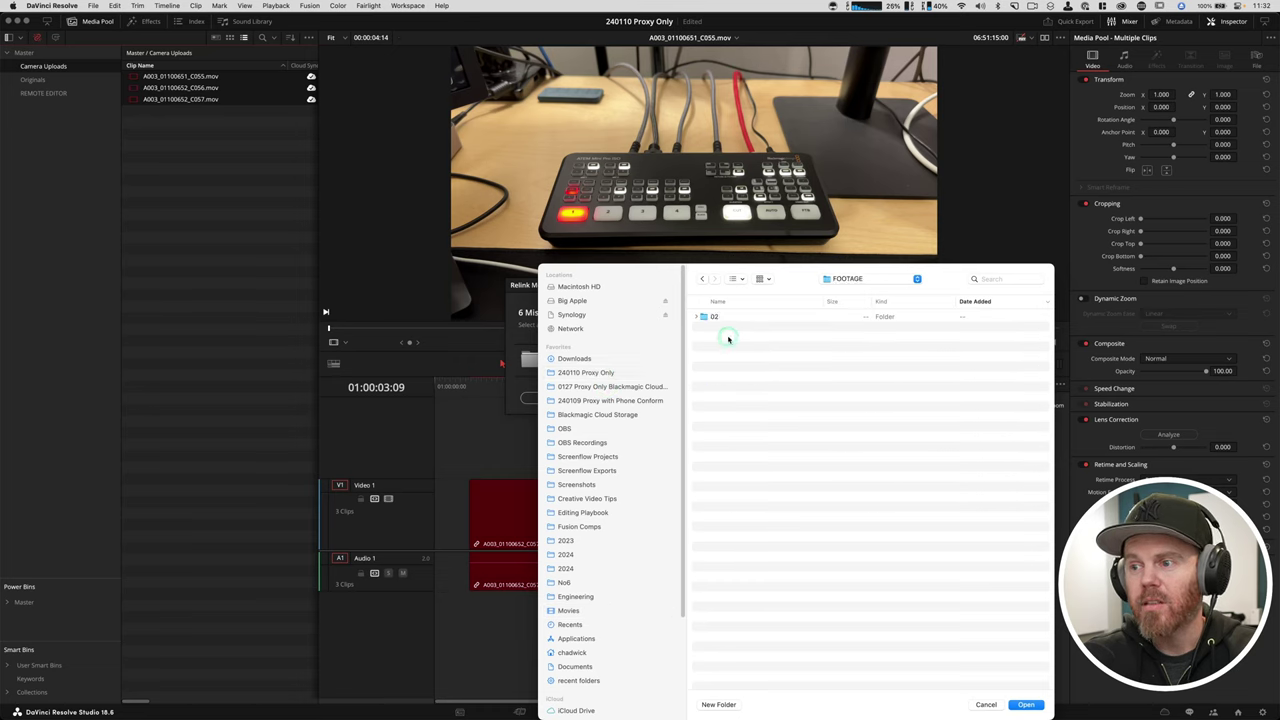
double_click(712, 316)
left_click(851, 526)
left_click(1038, 709)
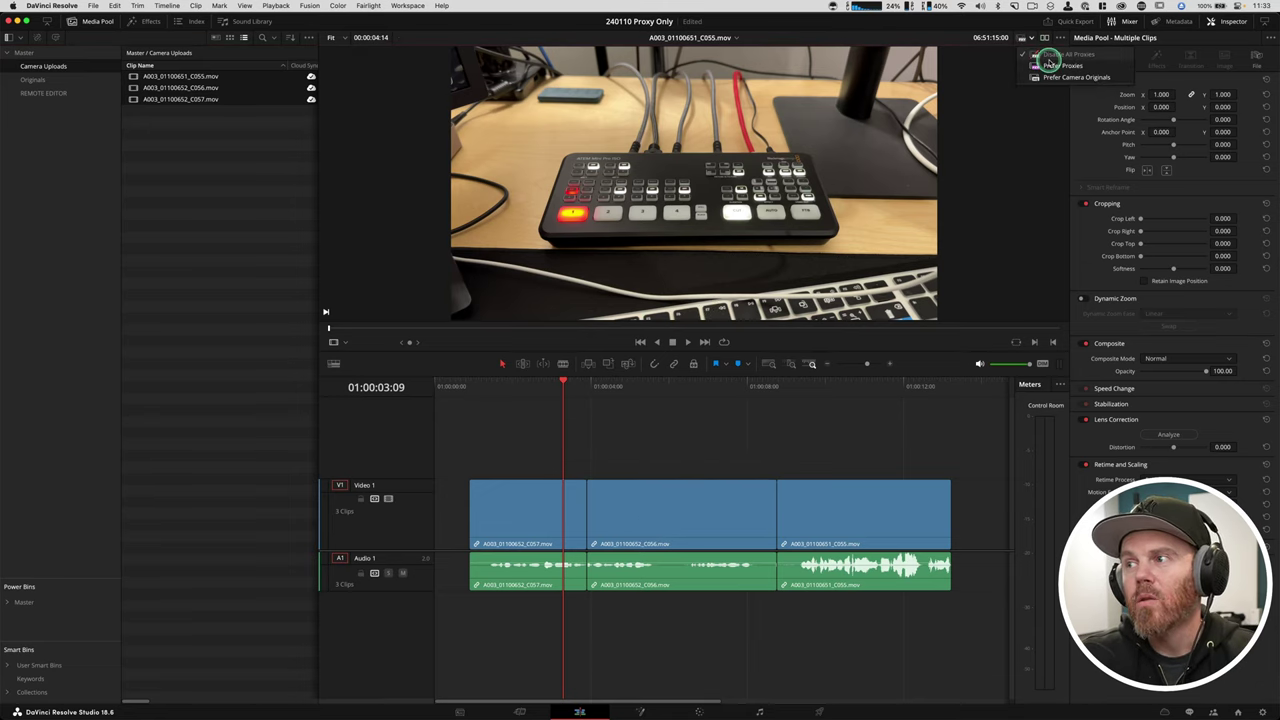
Compare Disable All Proxies with Prefer Proxies, leaving playback on Prefer Proxies.
left_click(1044, 40)
left_click(1032, 39)
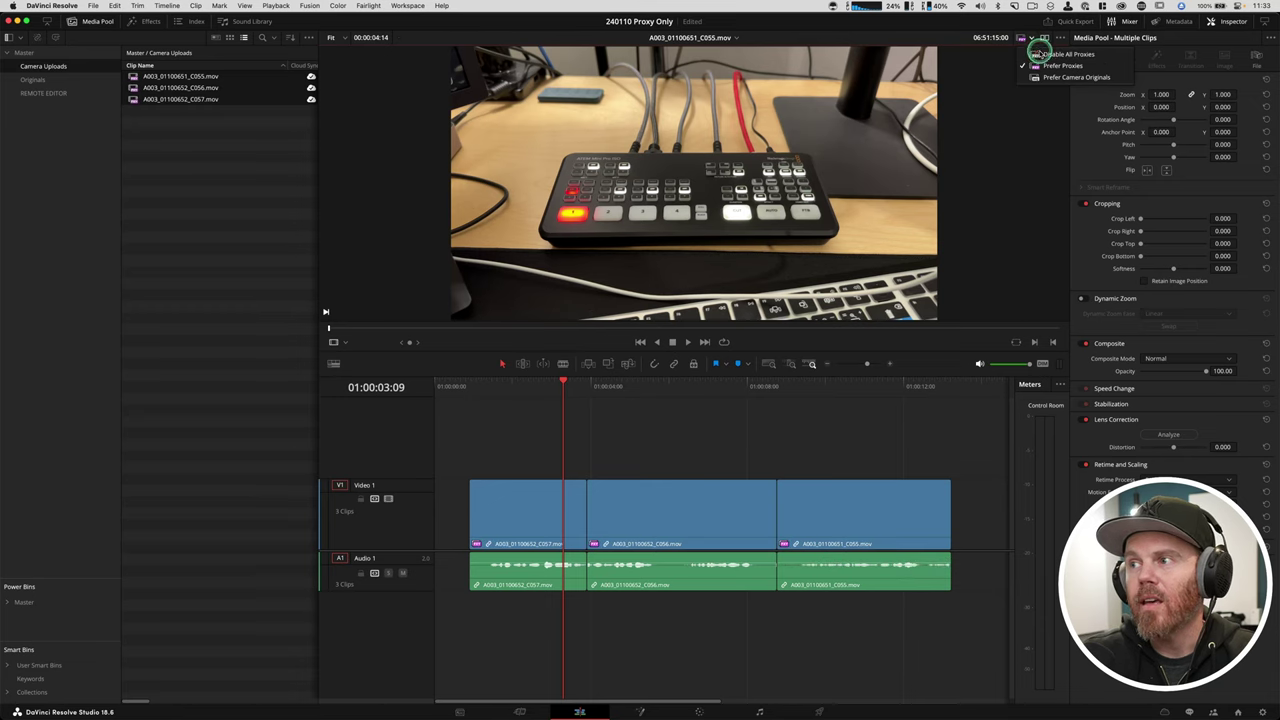
left_click(1040, 54)
left_click(1032, 39)
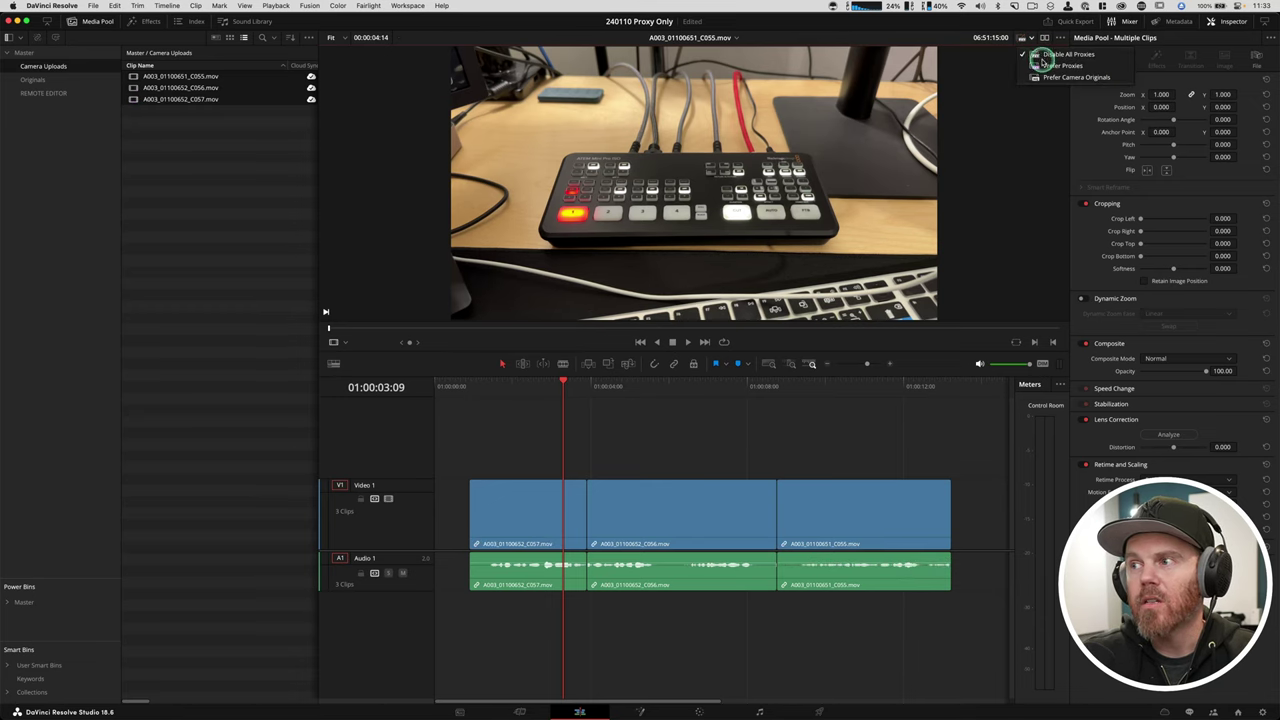
left_click(1044, 64)
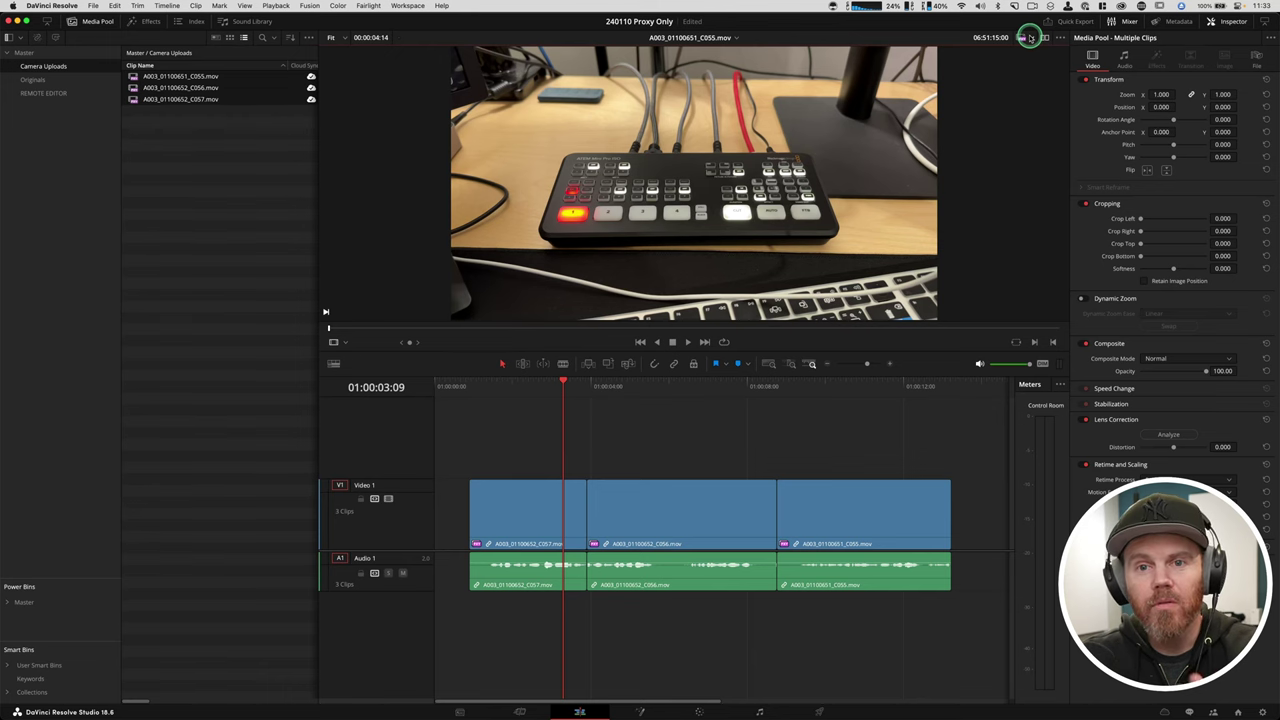